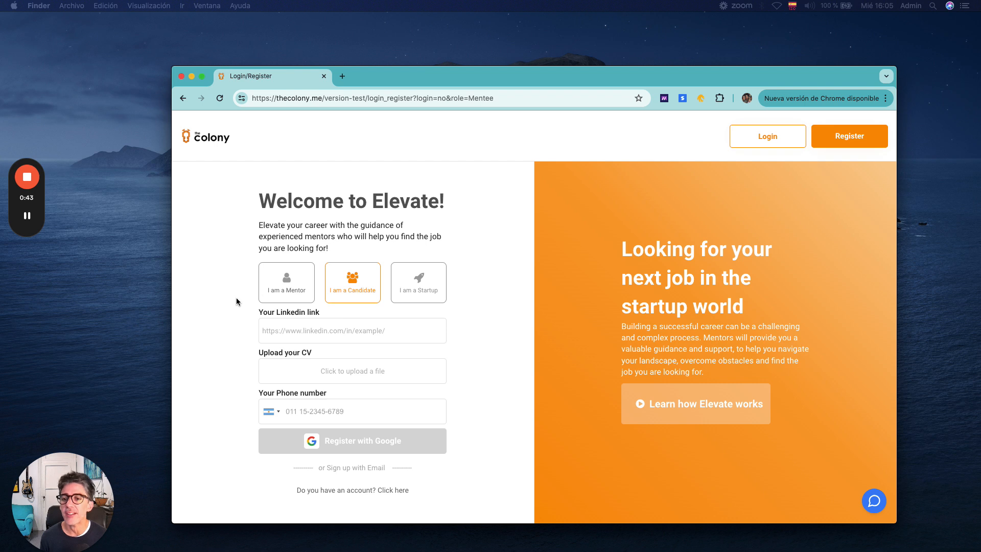
Step: Examine the Mentor, Candidate and Startup role options on the Elevate registration page
click(278, 282)
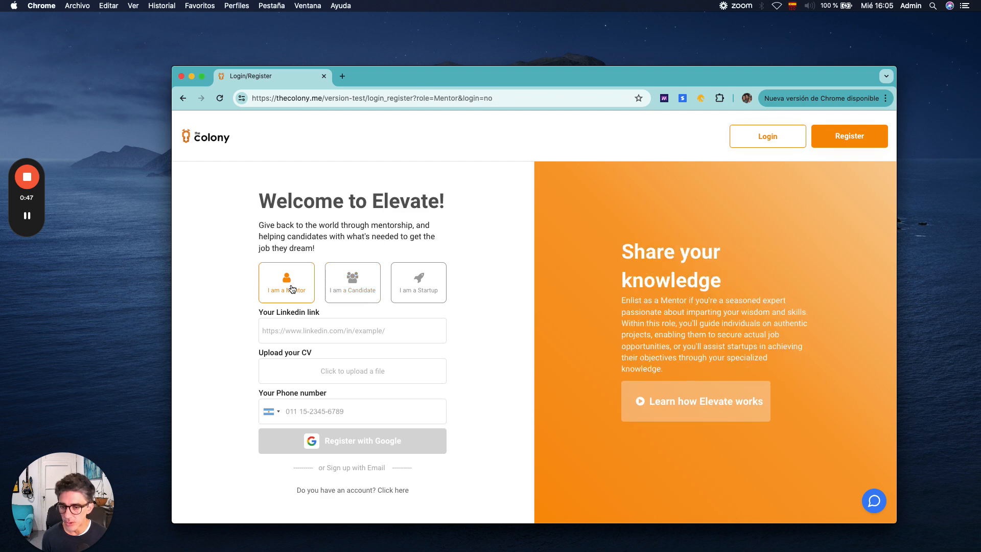
click(350, 287)
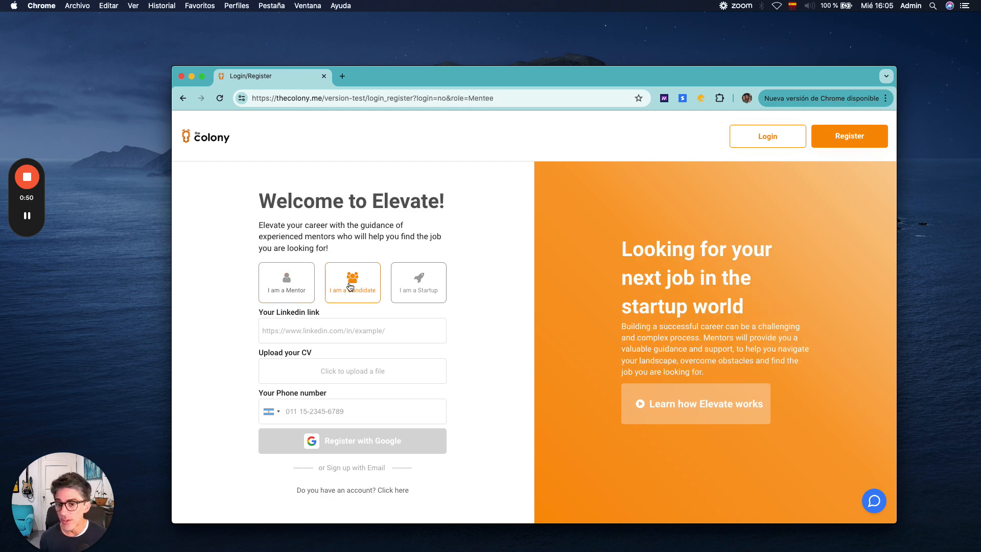
click(425, 290)
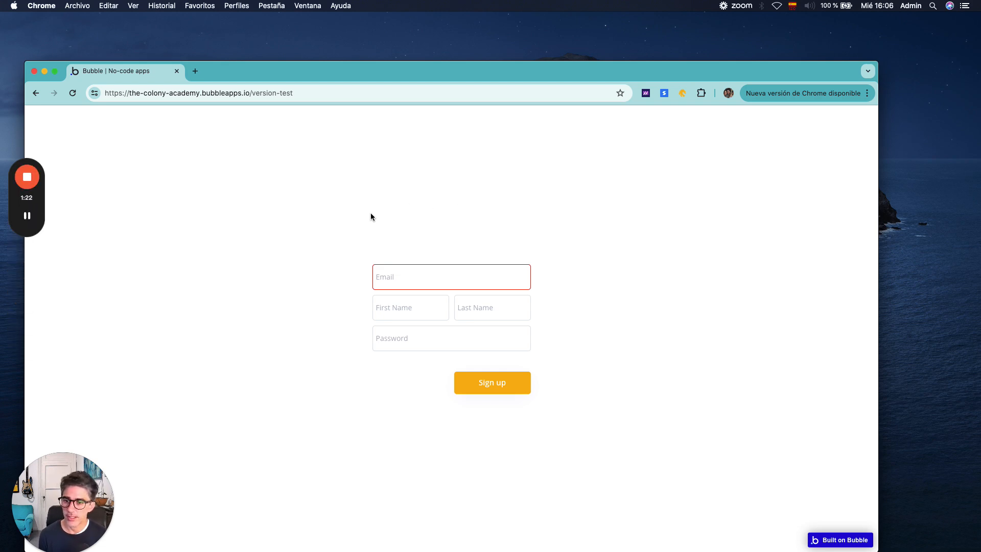
Step: Switch to The Colony Academy's Bubble editor and compare the Chats and User data types with the sign-up form preview
key(ctrl+Left)
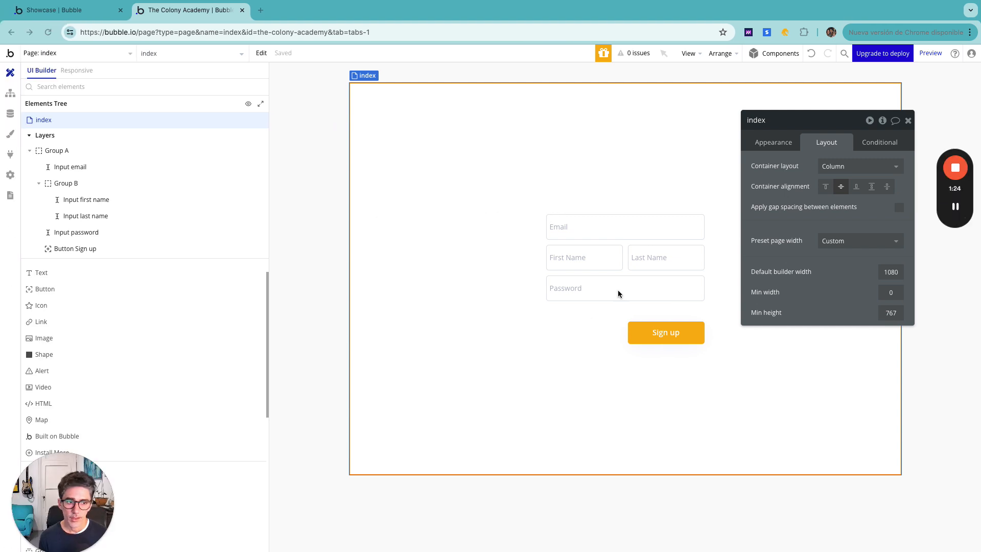
click(10, 114)
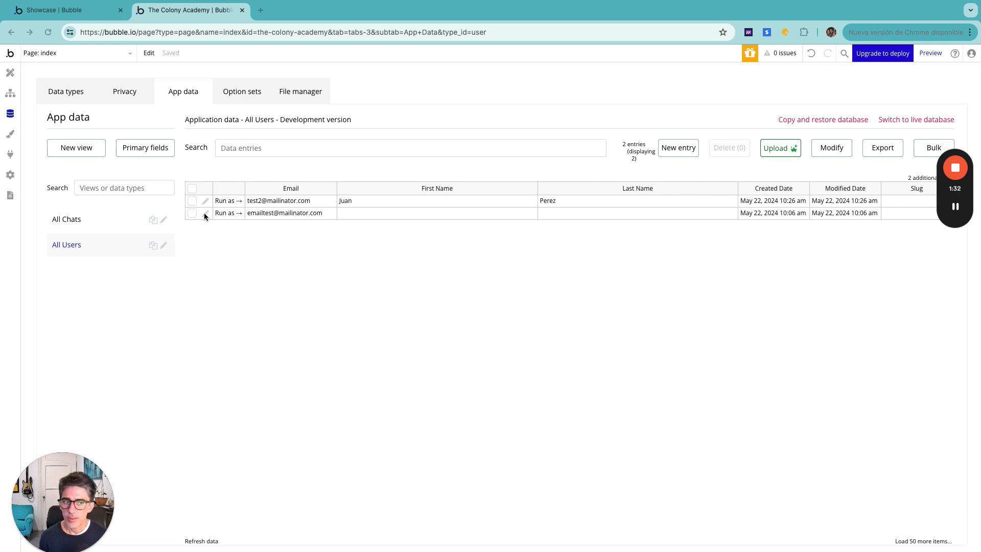
click(63, 92)
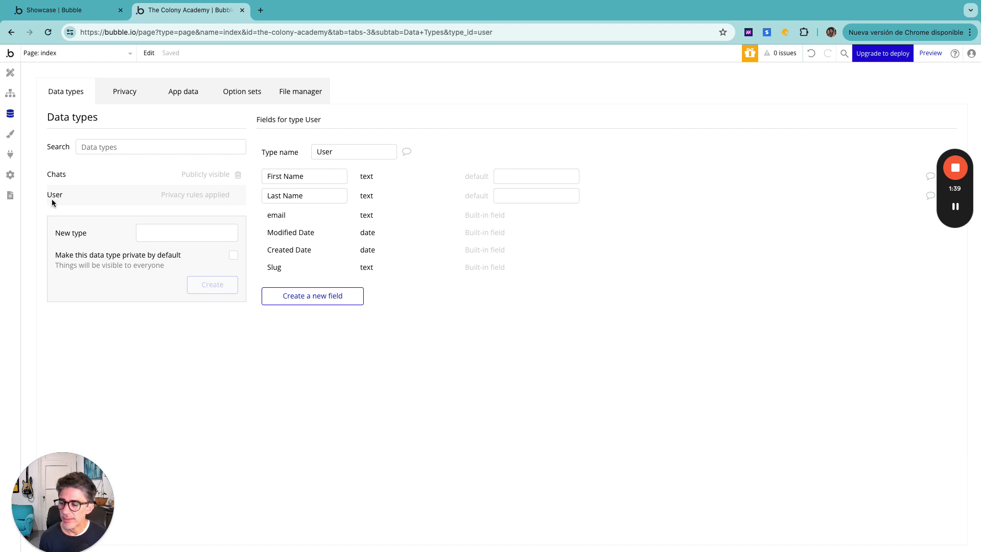
click(66, 174)
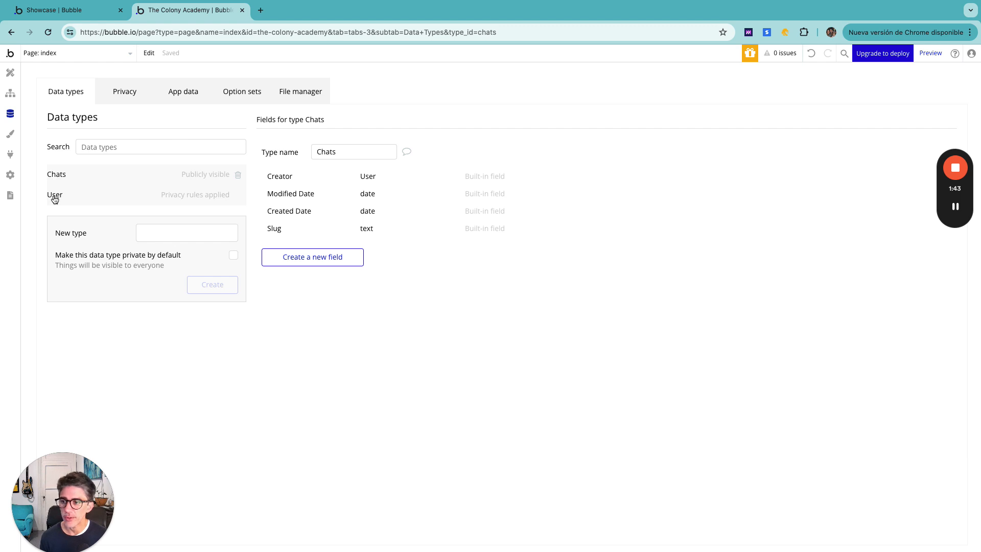
click(59, 196)
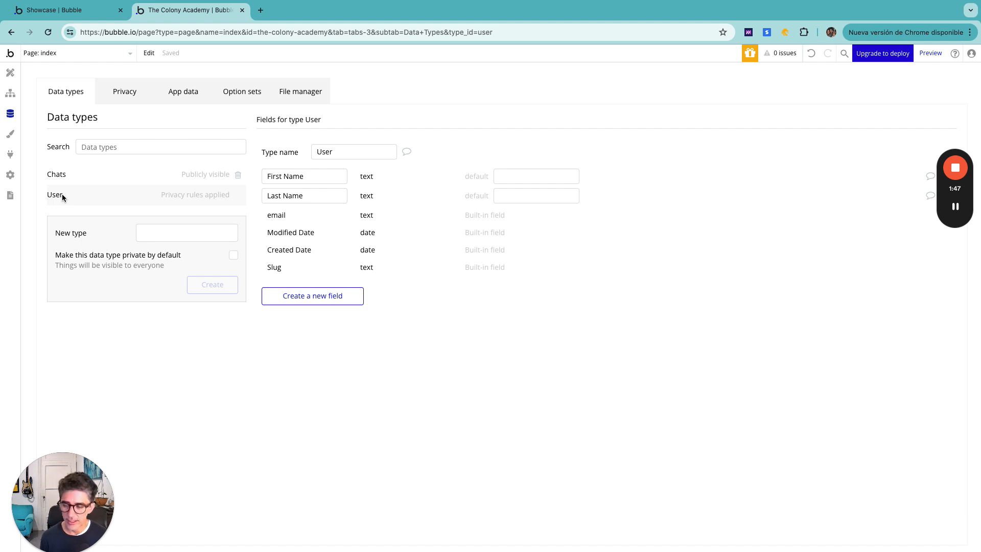
key(ctrl+Right)
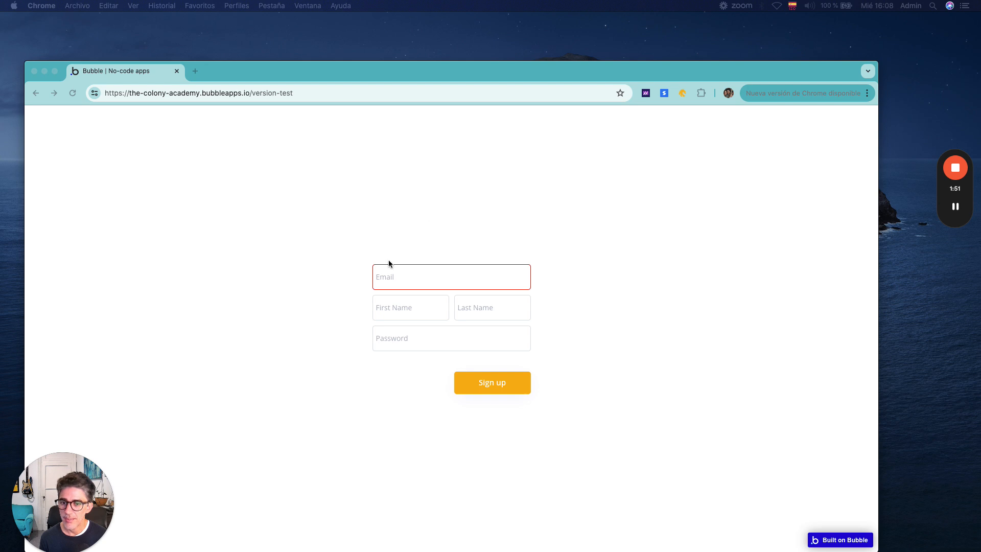
key(ctrl+Left)
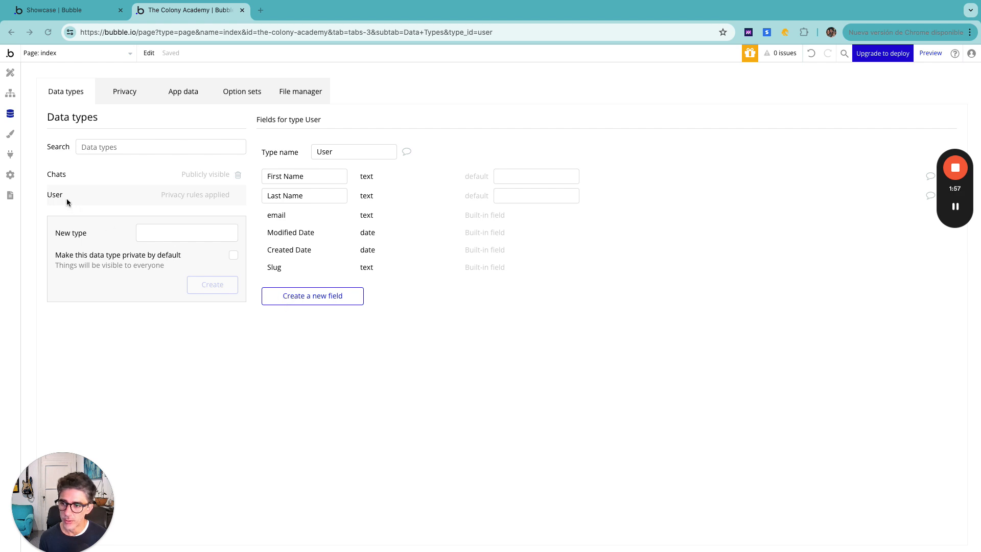
click(305, 300)
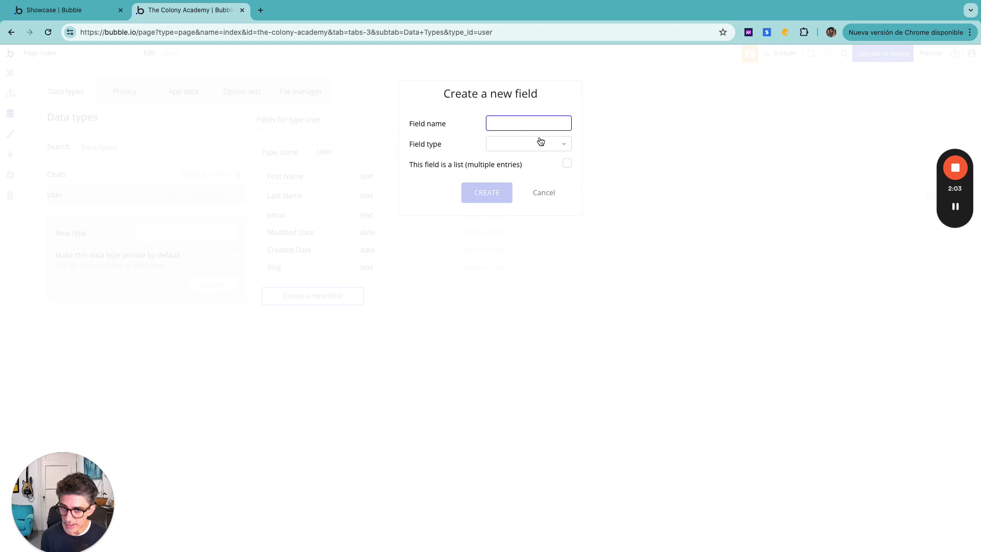
text(u)
key(BackSpace)
text(User role)
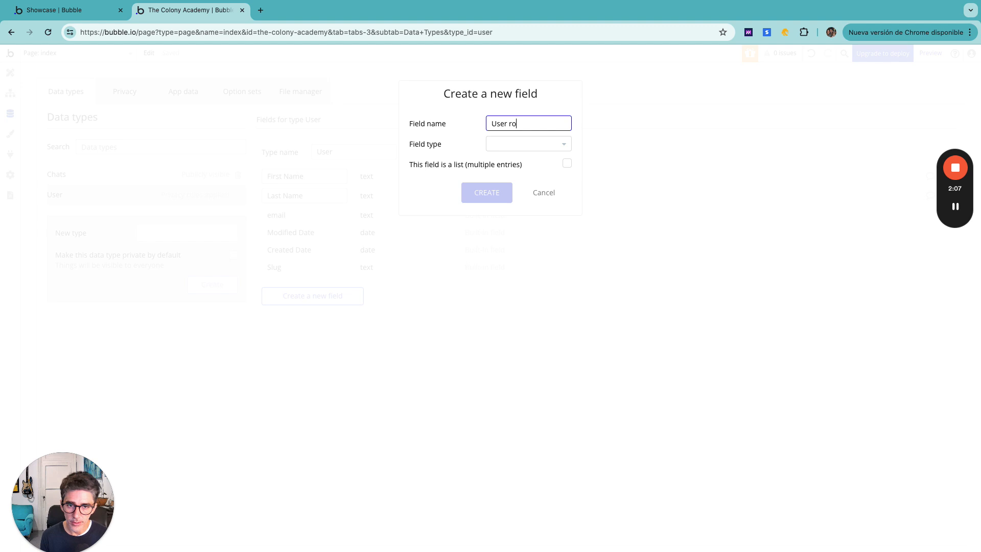
click(512, 146)
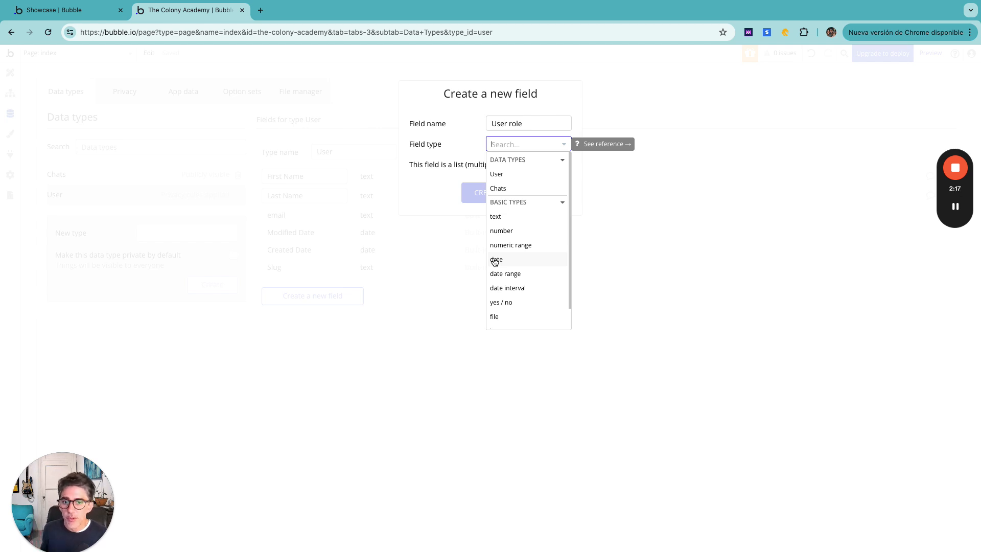
click(512, 223)
key(ctrl+Right)
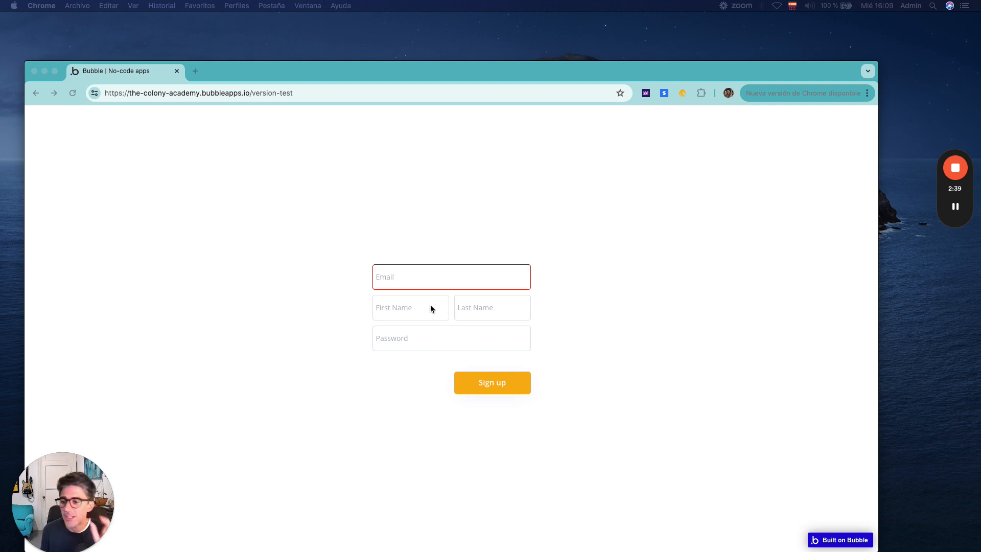
key(ctrl+Left)
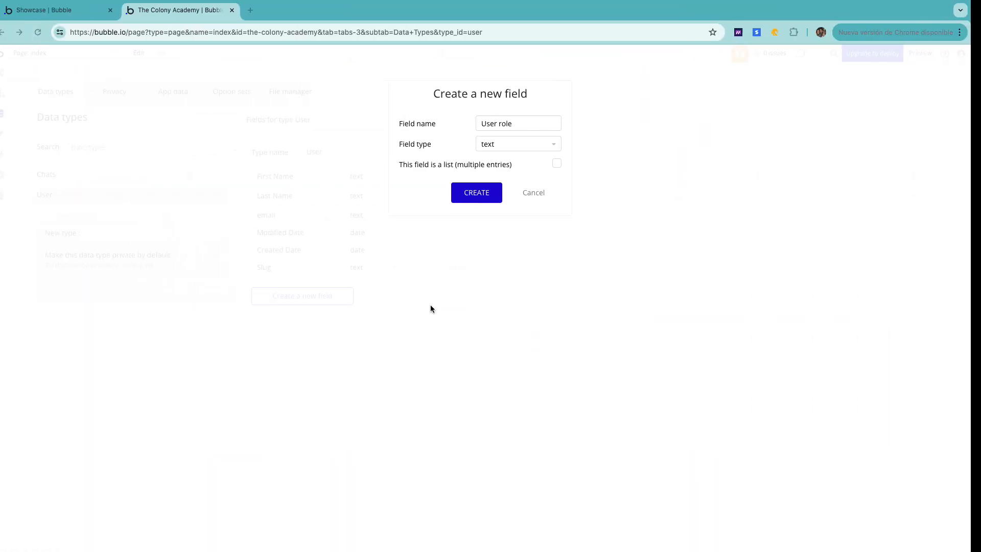
click(544, 194)
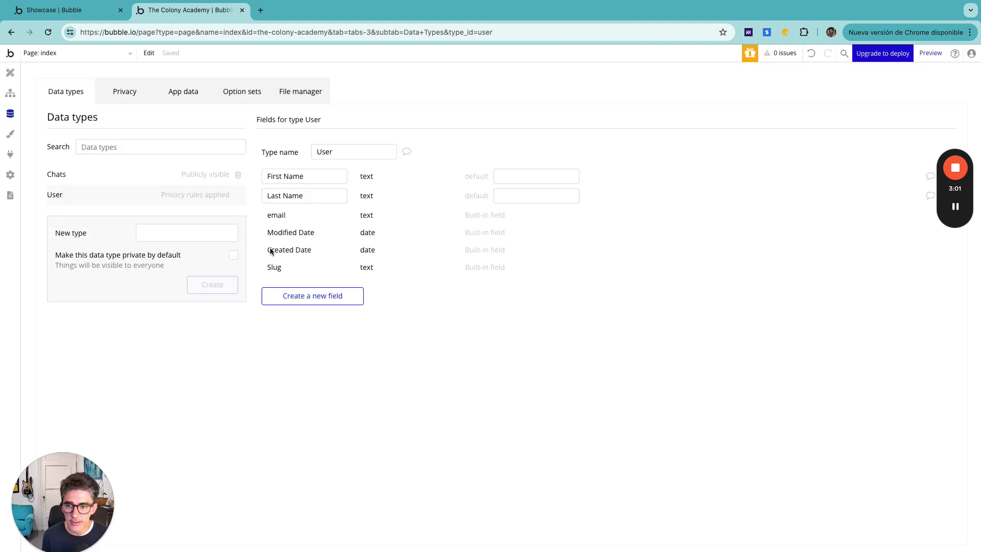
Step: Create a new data type named User Roles
click(159, 236)
text(Mentor)
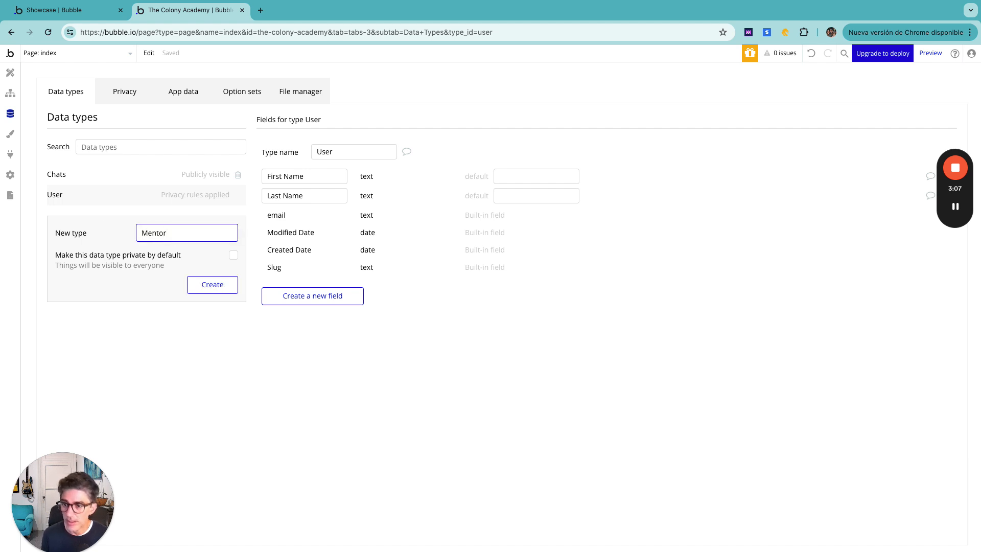
text(s)
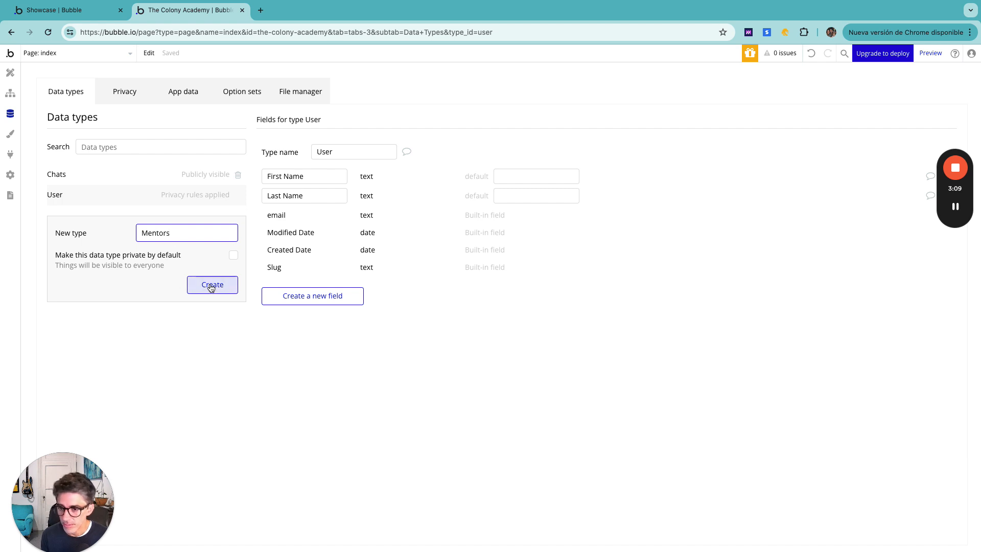
key(BackSpace)
key(BackSpace)
key(BackSpace)
key(BackSpace)
key(BackSpace)
key(BackSpace)
key(BackSpace)
text(User Roles)
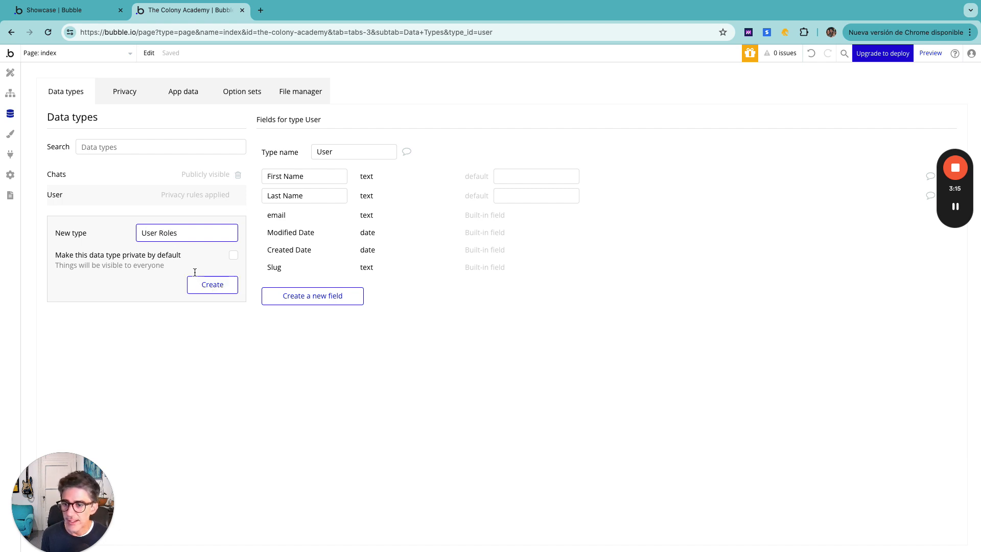
click(212, 286)
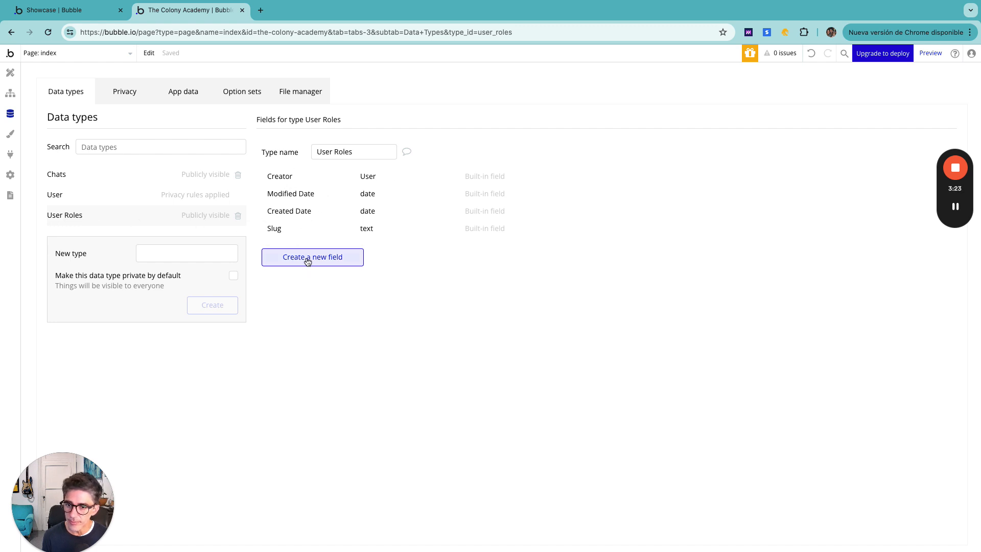
Step: Add a text field named Role to the User Roles data type
click(281, 259)
text(Ne)
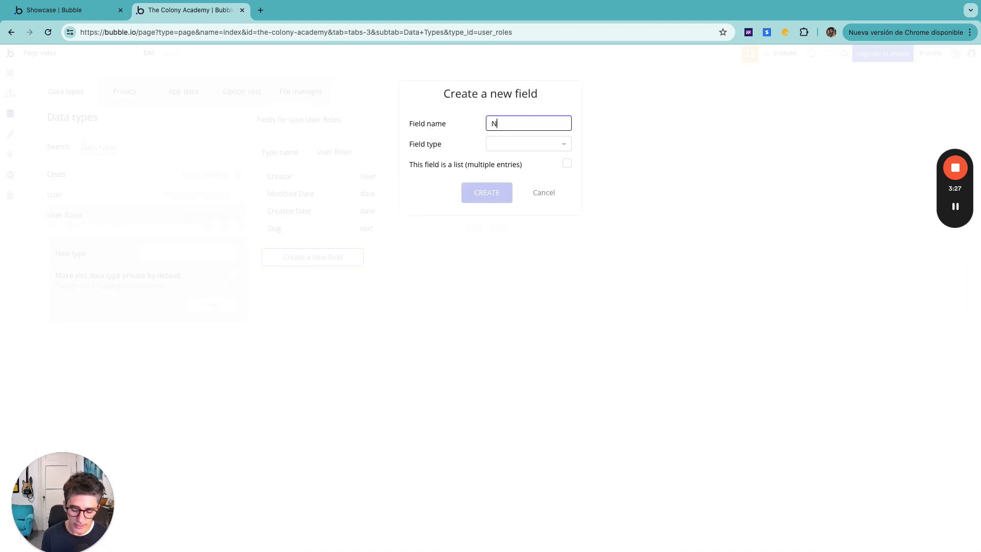
key(BackSpace)
text(Role)
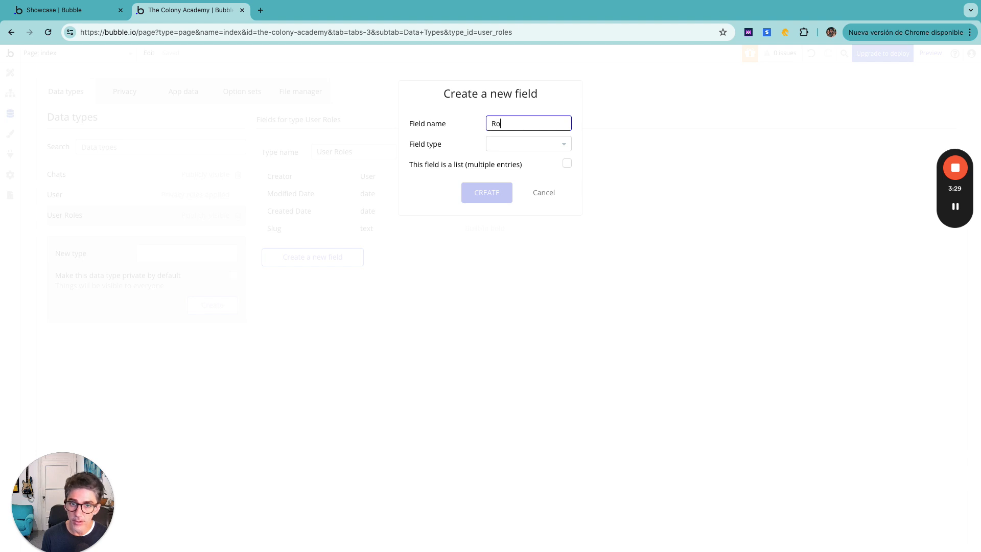
click(539, 145)
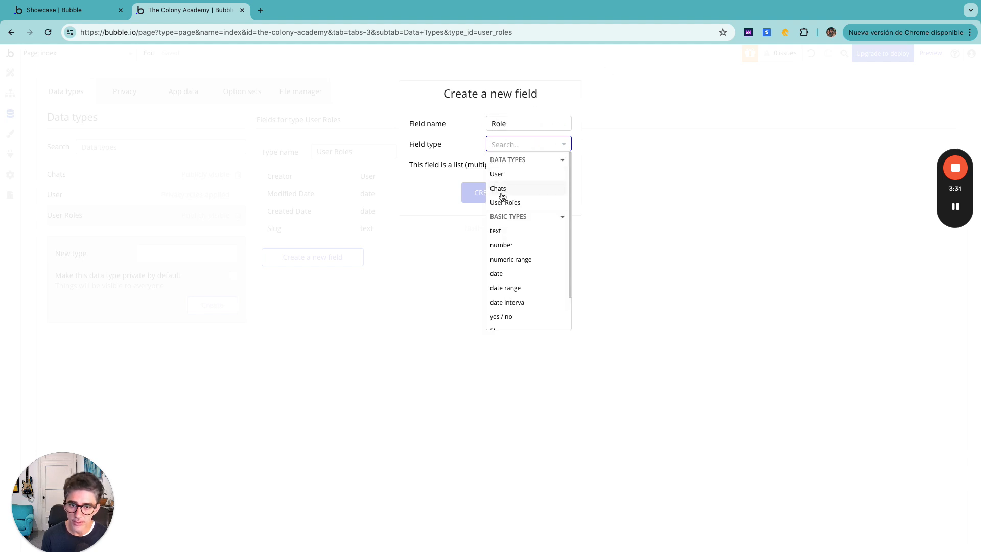
click(495, 231)
click(487, 192)
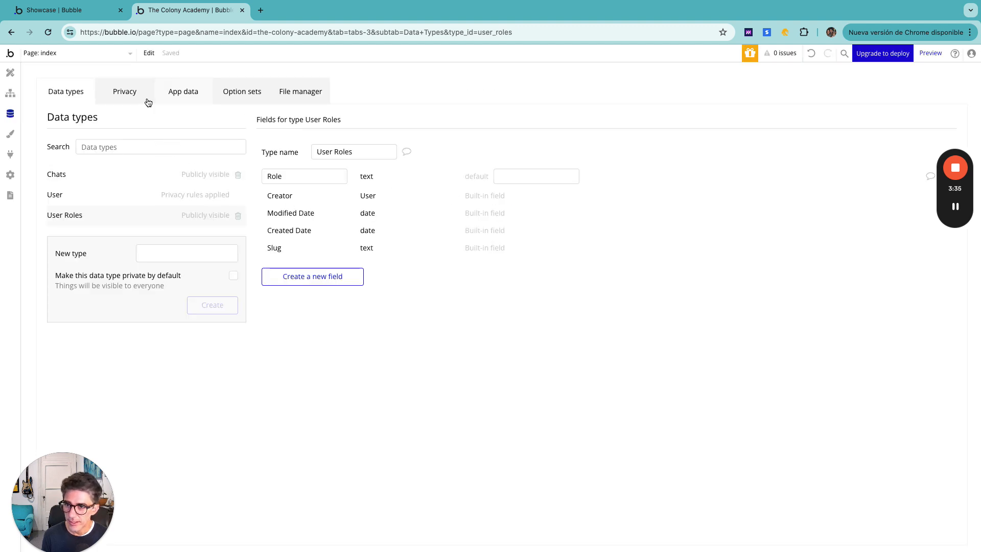
Step: Create a User Roles database entry in the app data with the role Mentor
click(194, 97)
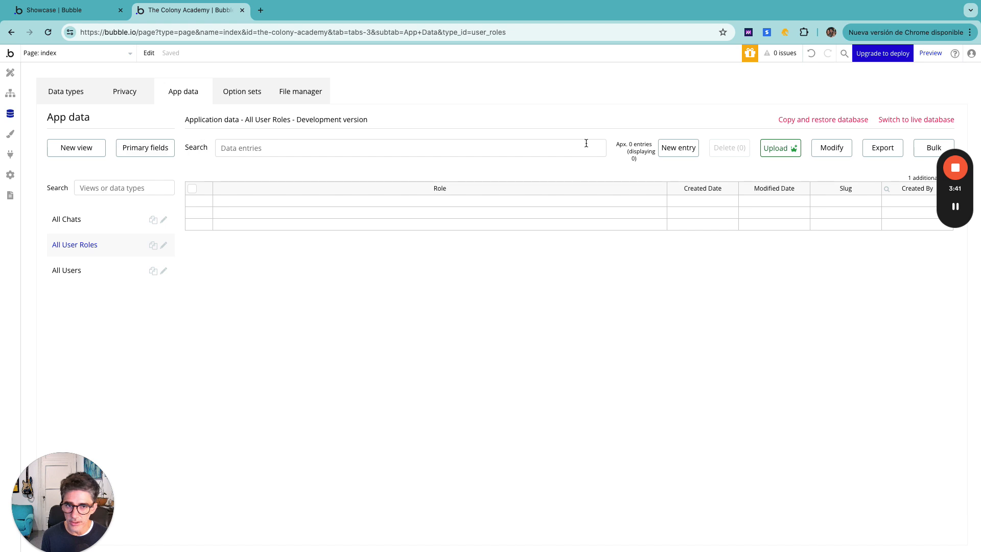
click(672, 150)
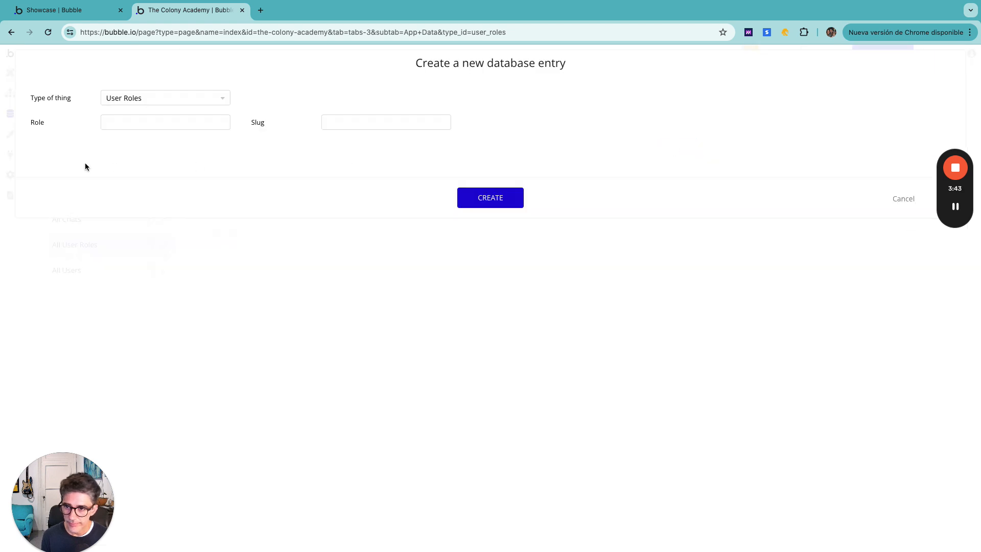
click(115, 121)
text(Mentor)
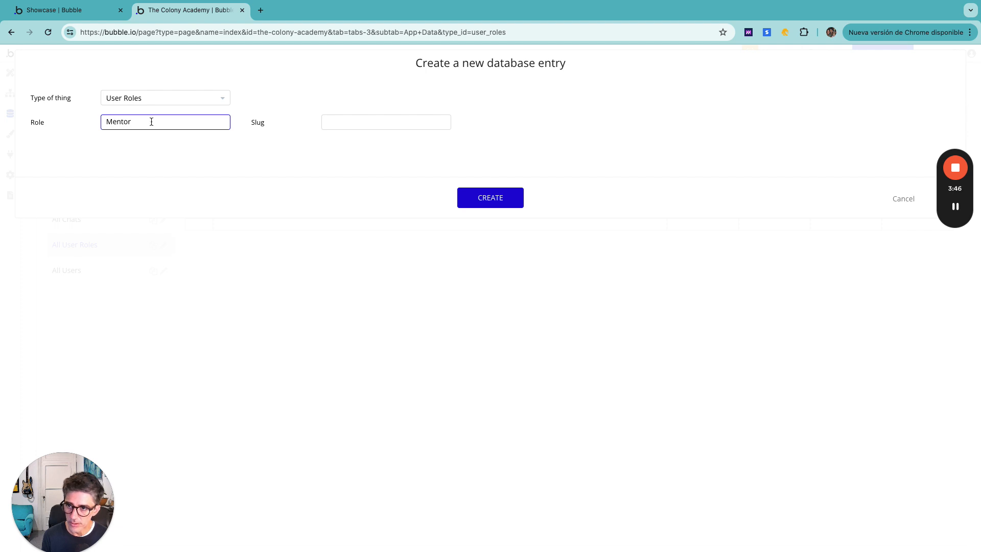
click(495, 205)
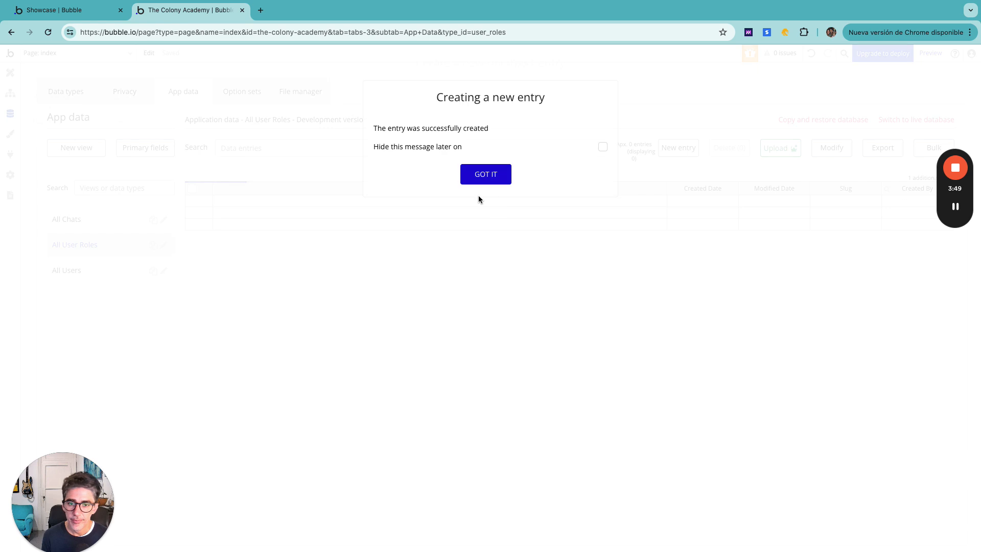
click(474, 170)
Step: Add another User Roles database entry with the role Candidate
click(678, 148)
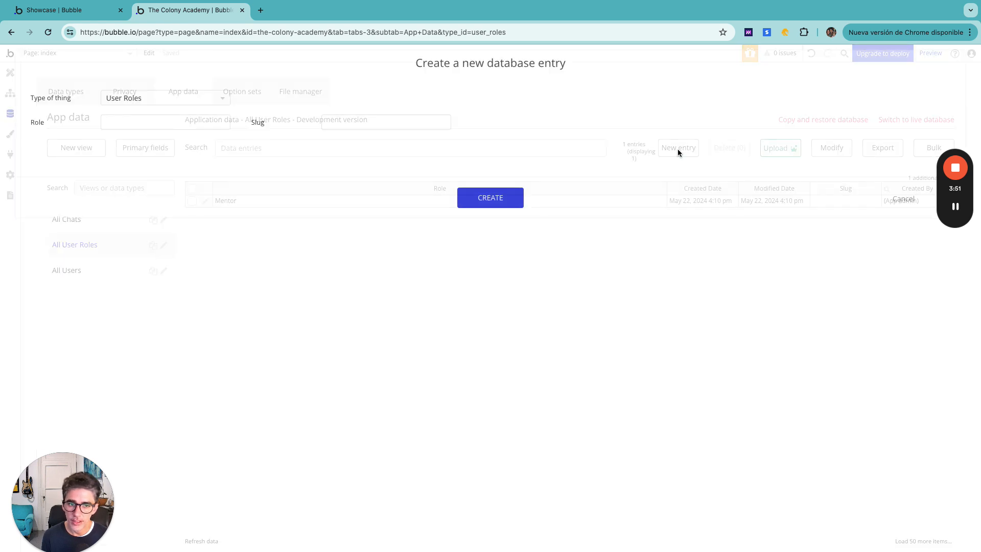
click(126, 121)
text(Candi)
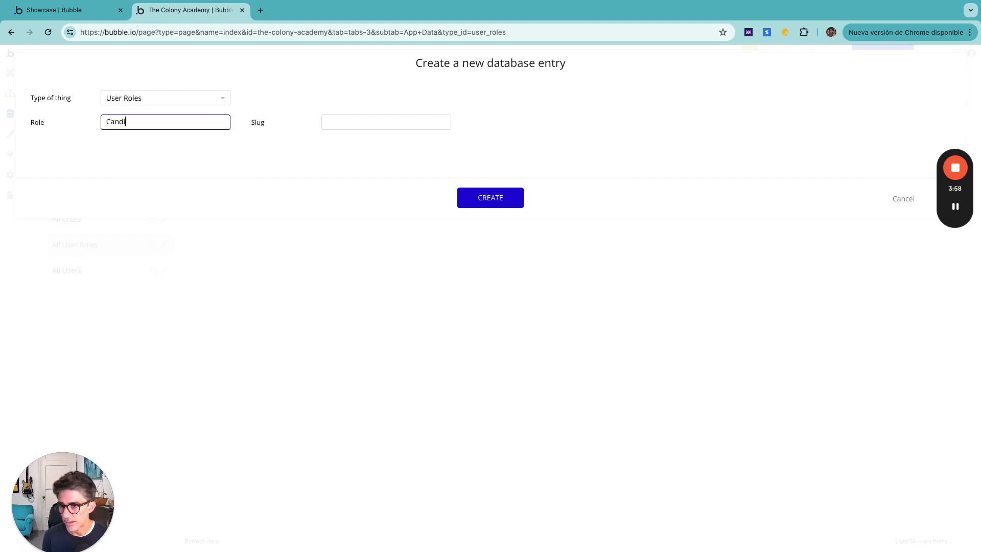
text(date)
click(497, 190)
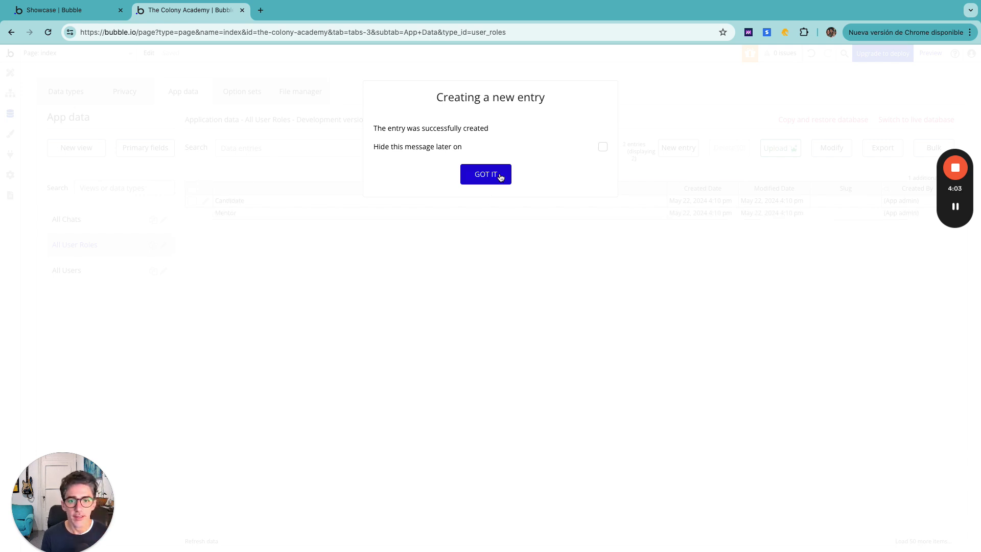
click(500, 178)
Step: Add another User Roles database entry with the role Company
click(673, 148)
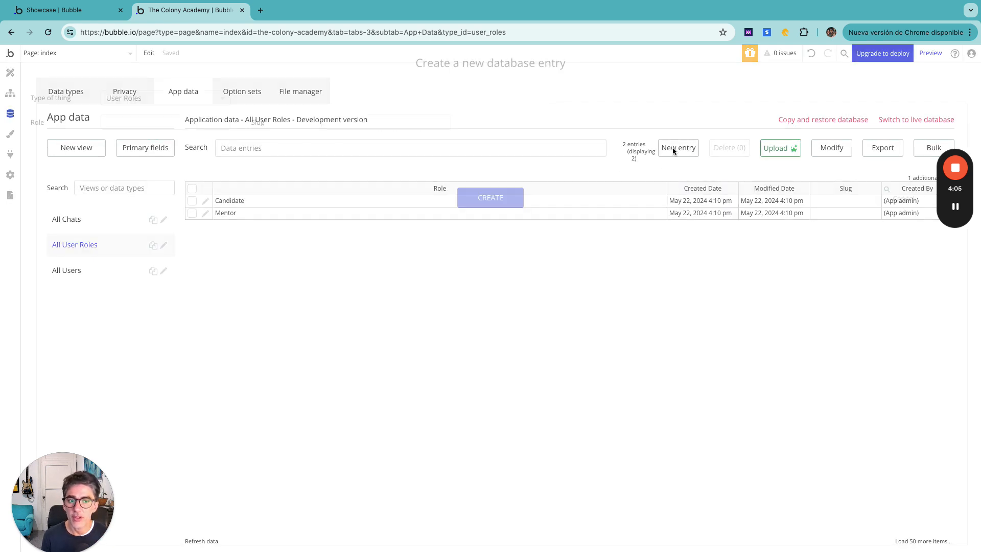
click(123, 126)
text(Company)
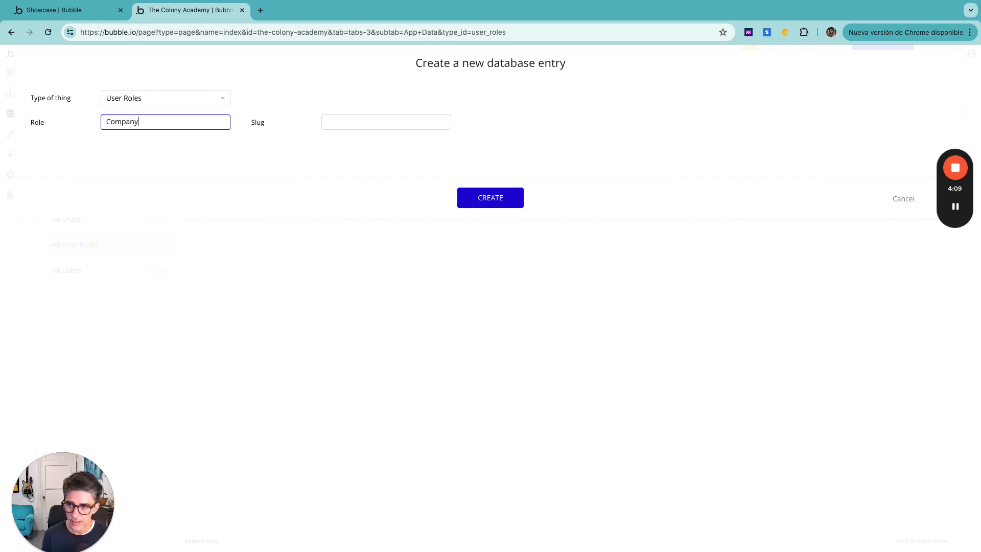
click(502, 204)
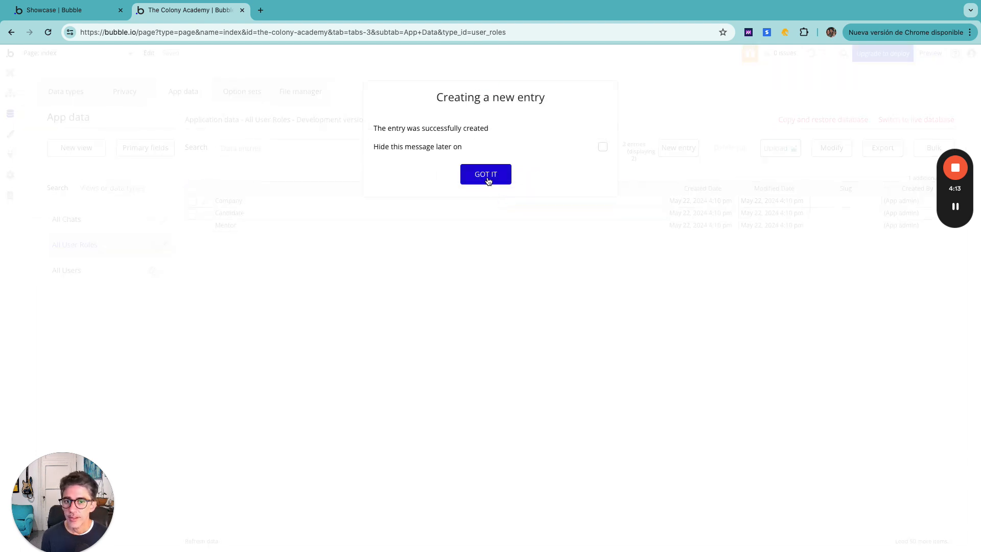
click(487, 177)
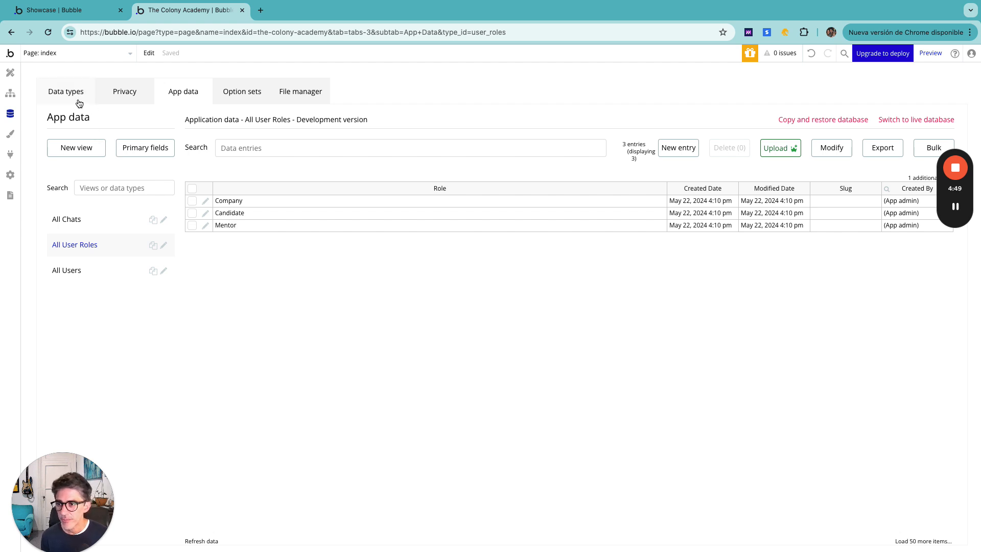
Step: Skip the option sets tutorial and create an option set named User Roles
click(233, 94)
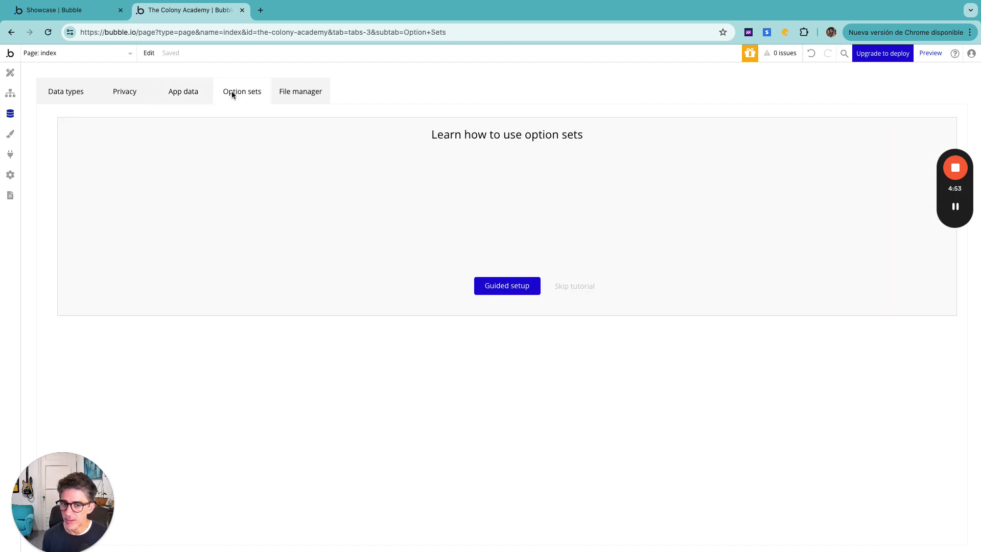
click(582, 288)
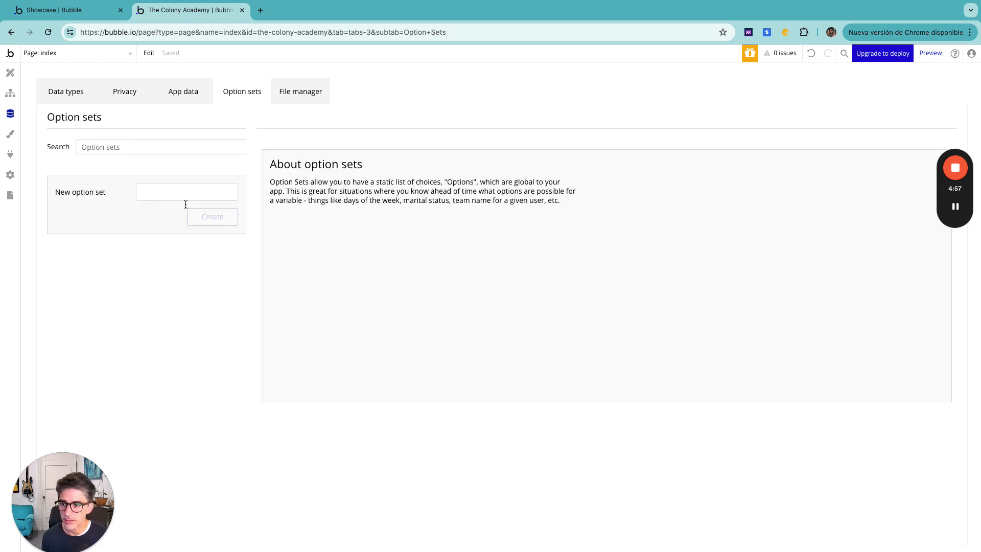
click(57, 96)
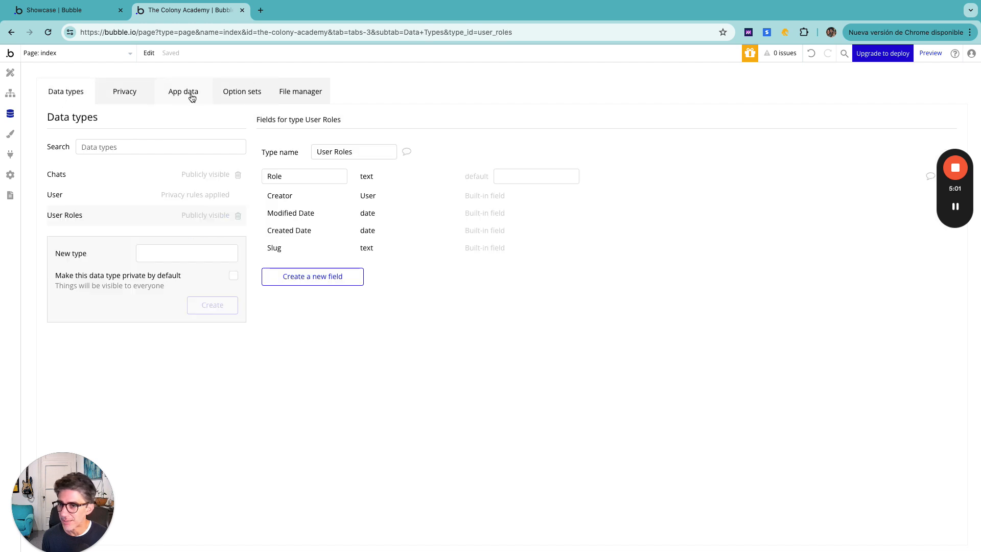
click(244, 92)
click(151, 191)
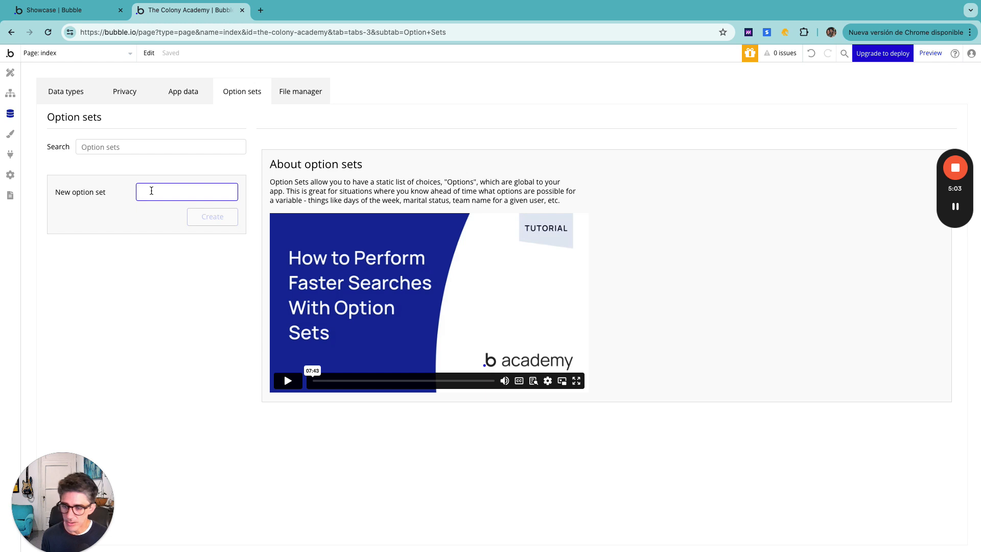
text(u)
key(BackSpace)
text(User Roles)
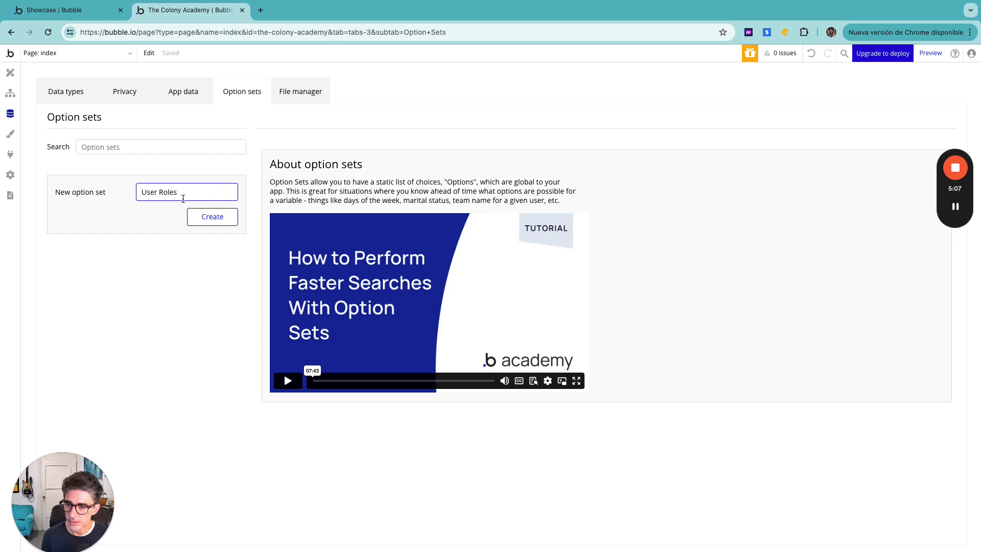
click(212, 220)
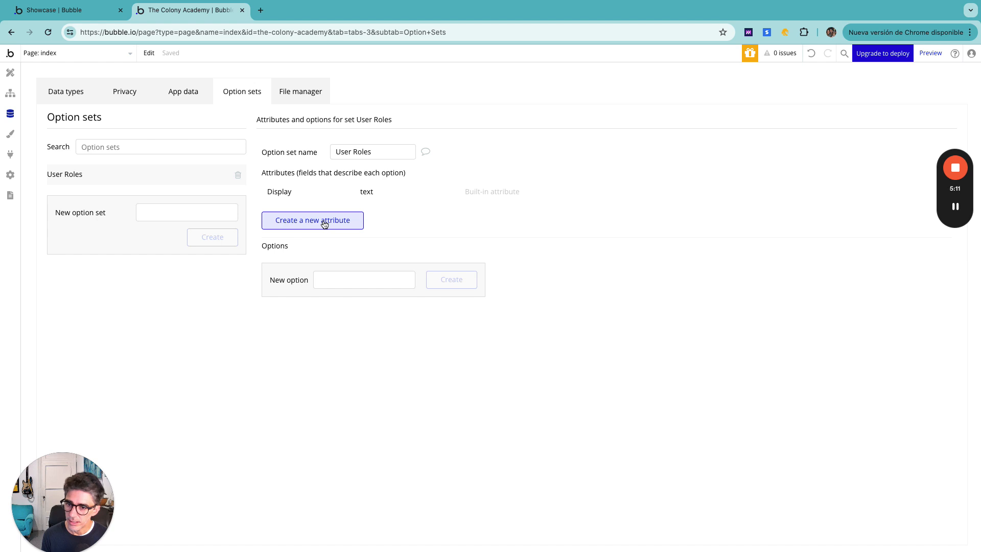
Step: Add the options Mentor, Candidate and Company to the User Roles option set
click(325, 284)
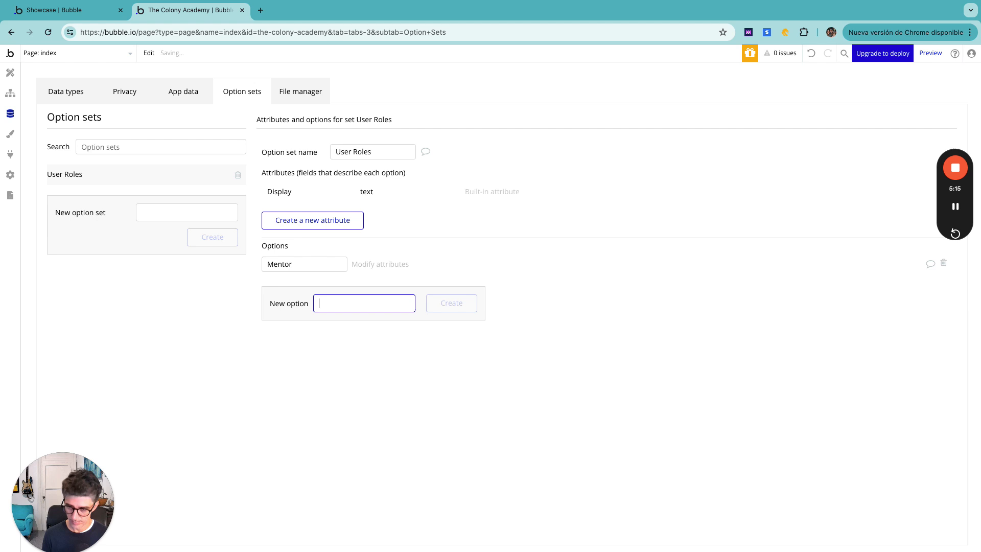
text(Mnet)
key(BackSpace)
key(BackSpace)
key(BackSpace)
key(BackSpace)
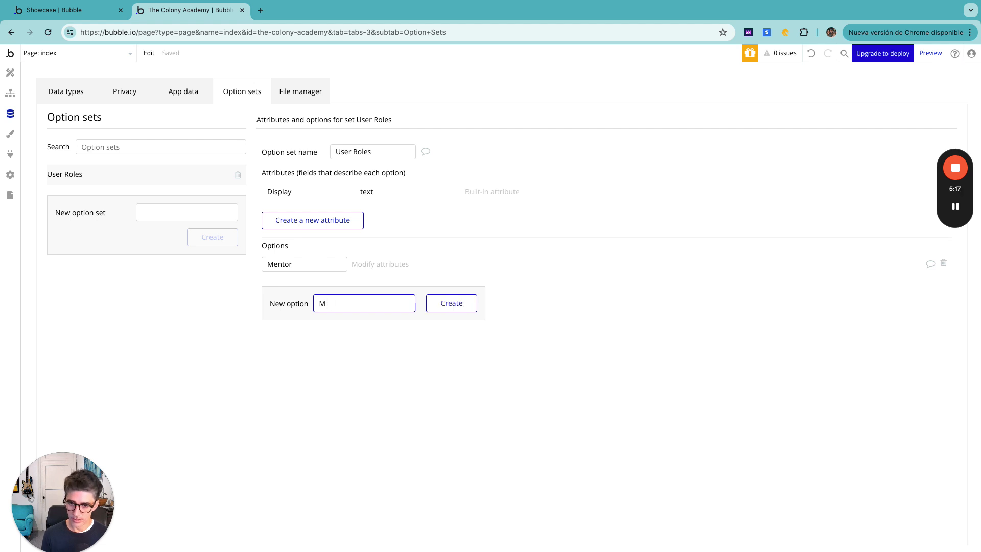
text(Candidate)
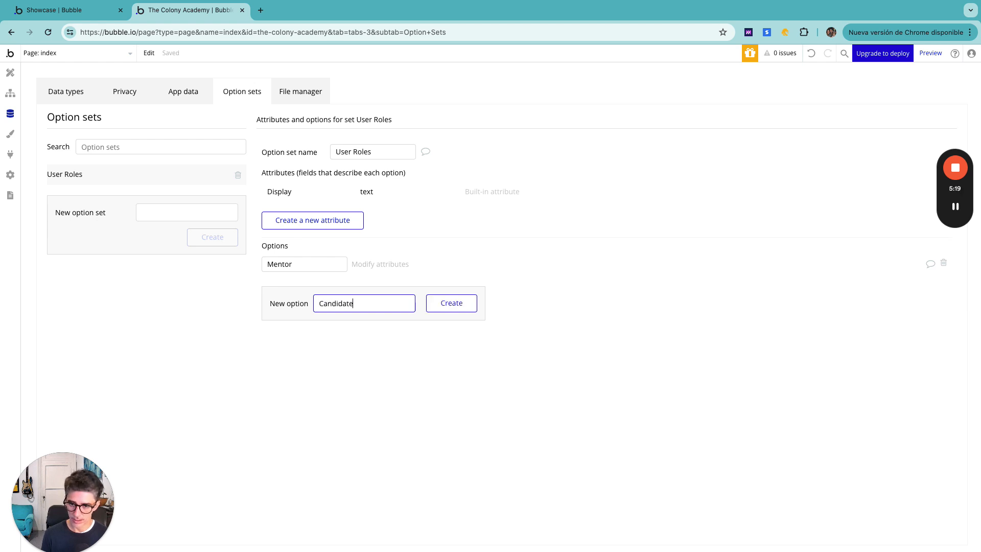
key(Return)
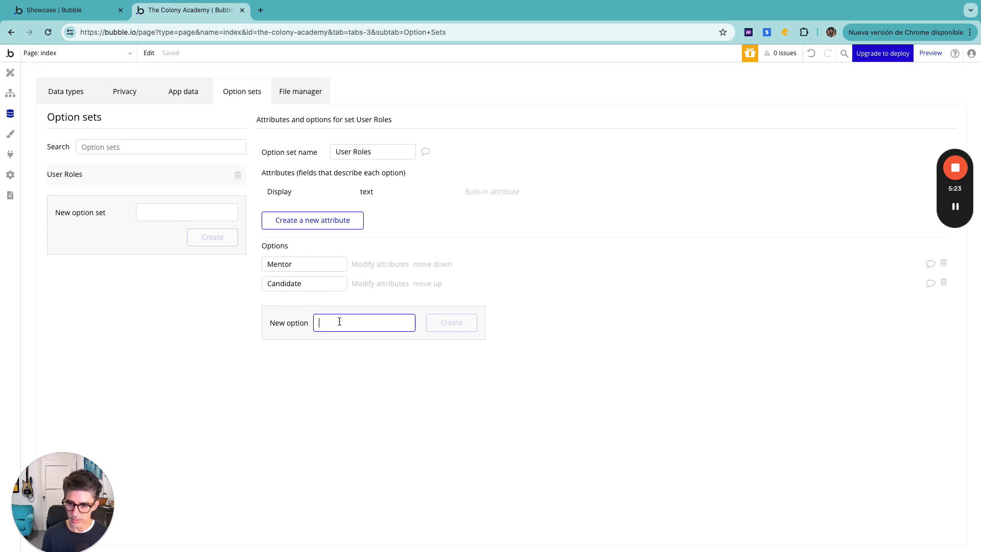
text(Company)
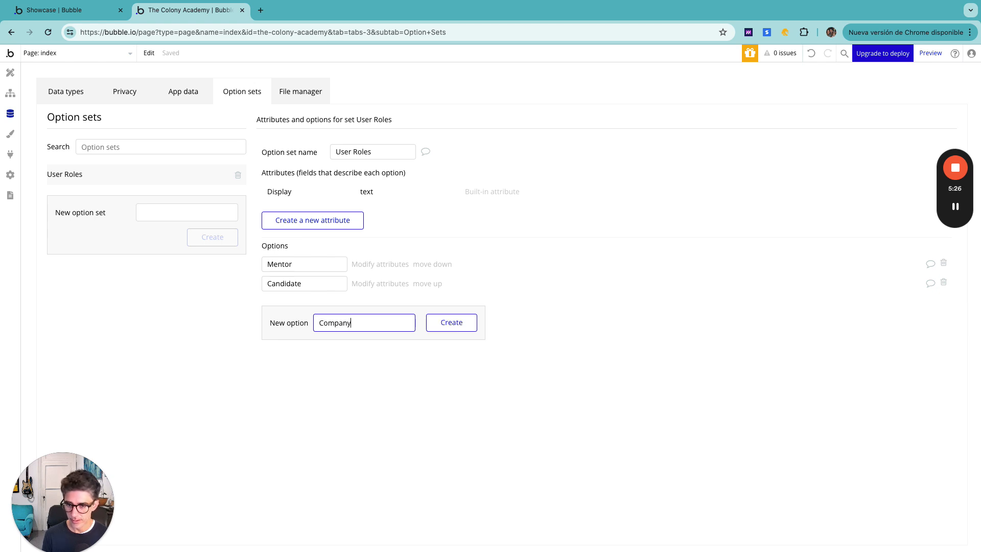
key(Return)
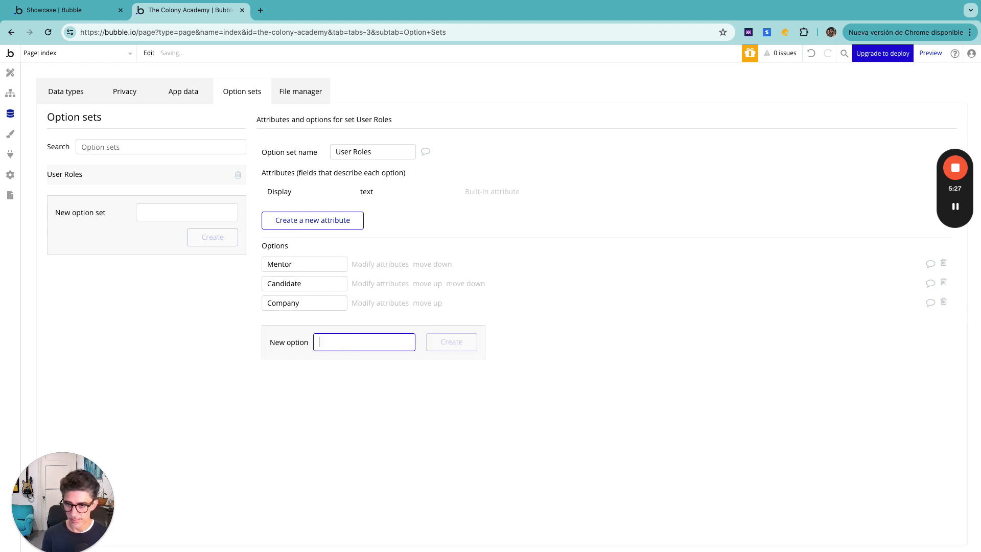
Step: Add a field named User Roles to the User data type, with the User Roles option set as its field type
click(72, 91)
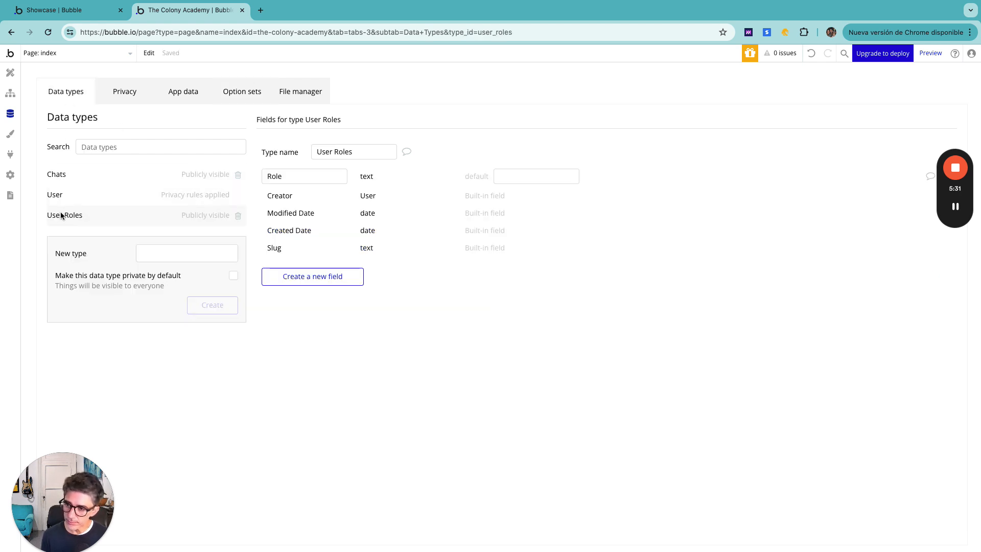
click(57, 195)
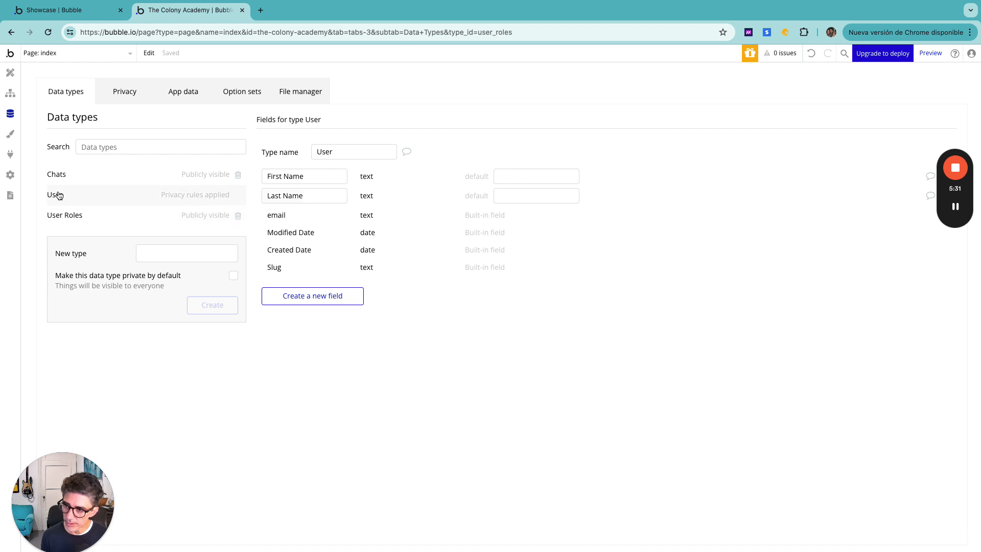
click(276, 301)
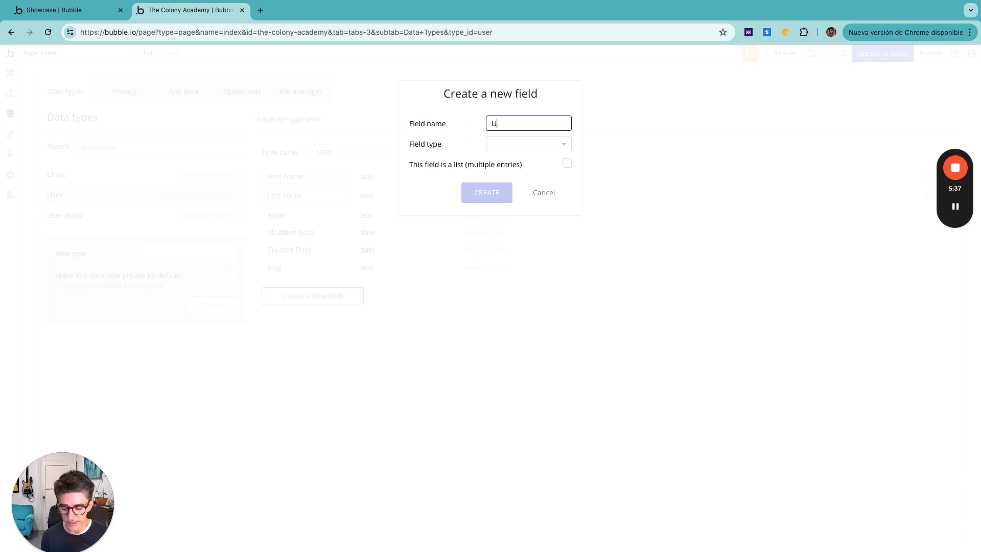
text(User Roles)
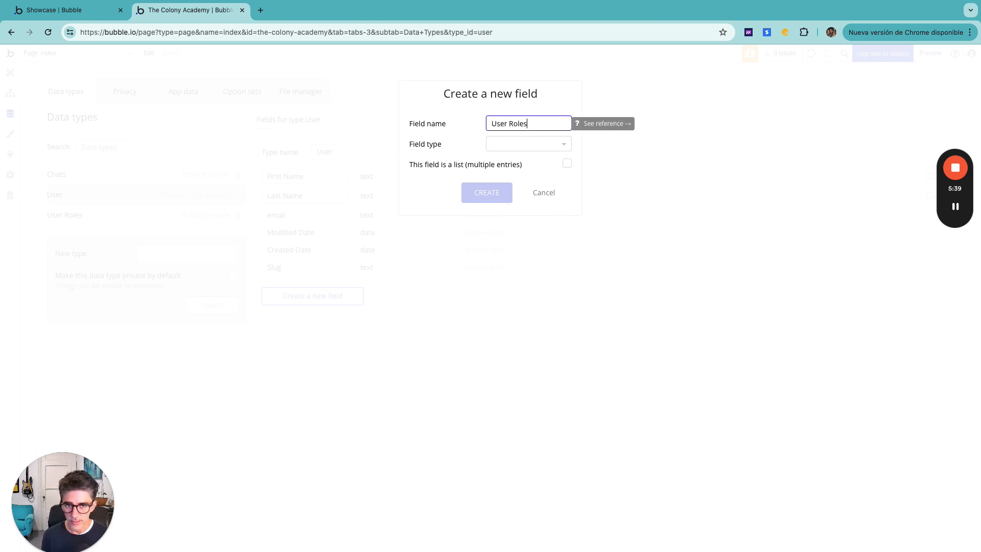
click(524, 143)
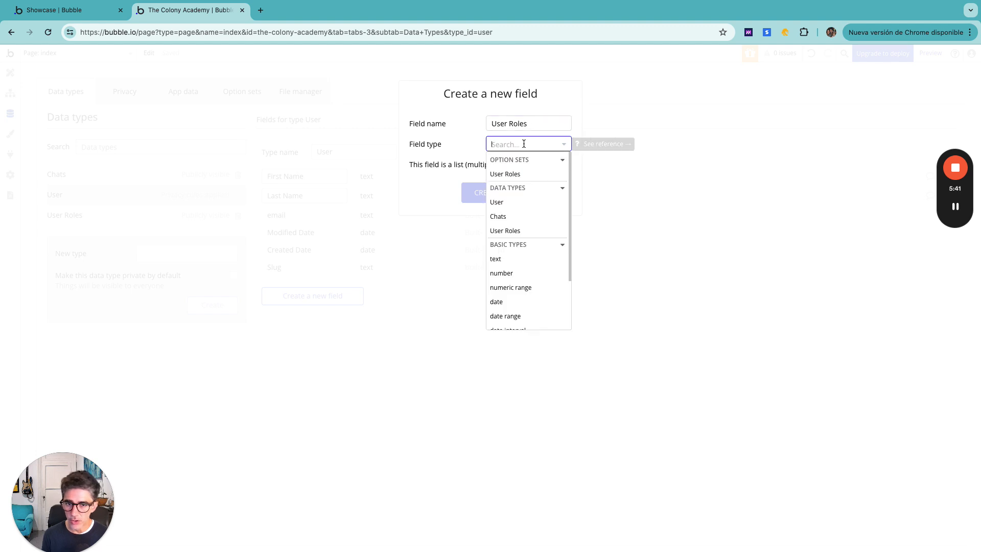
click(511, 228)
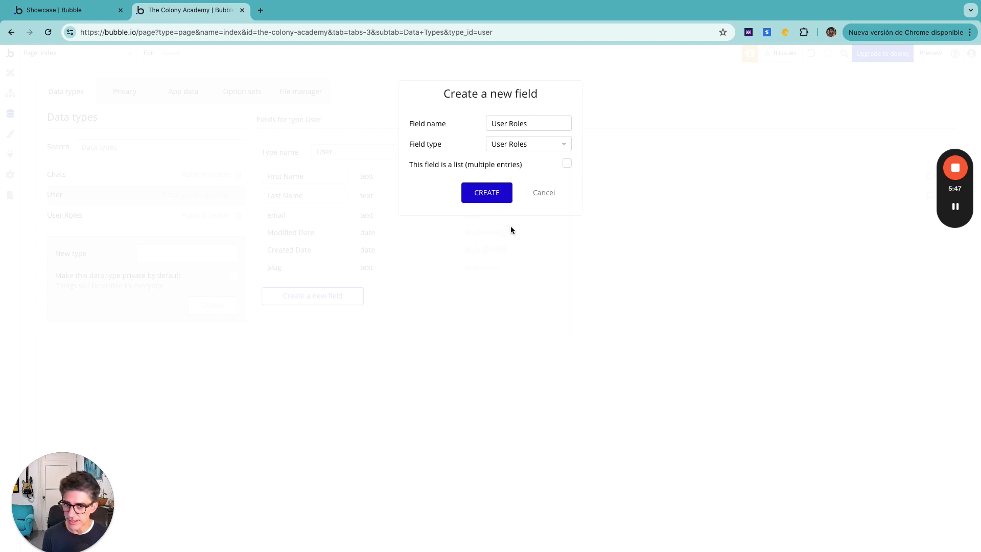
click(519, 151)
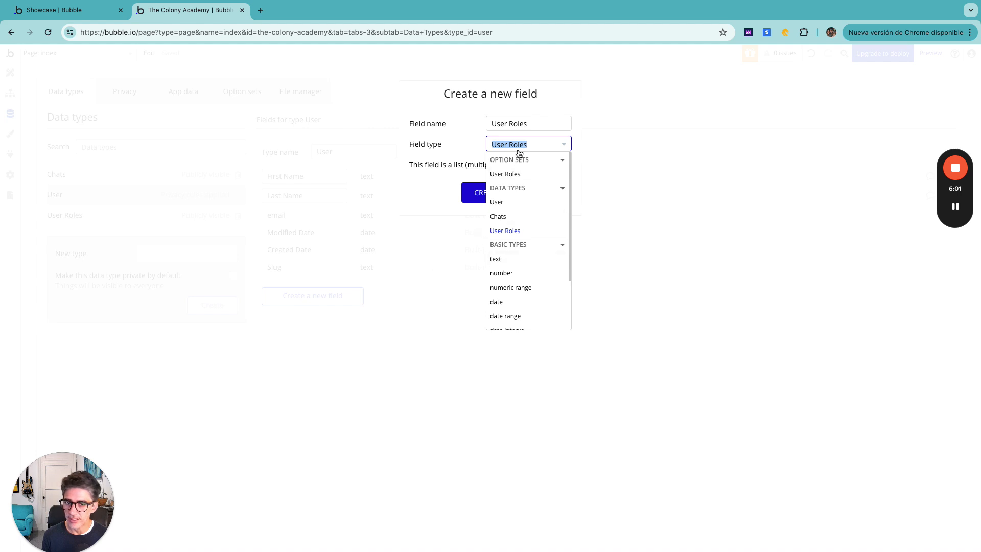
click(508, 175)
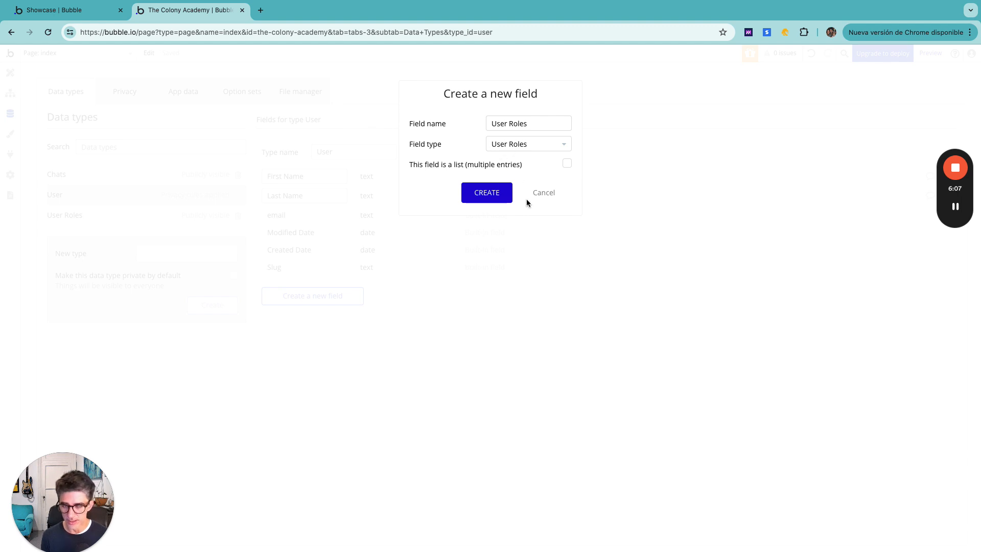
click(488, 196)
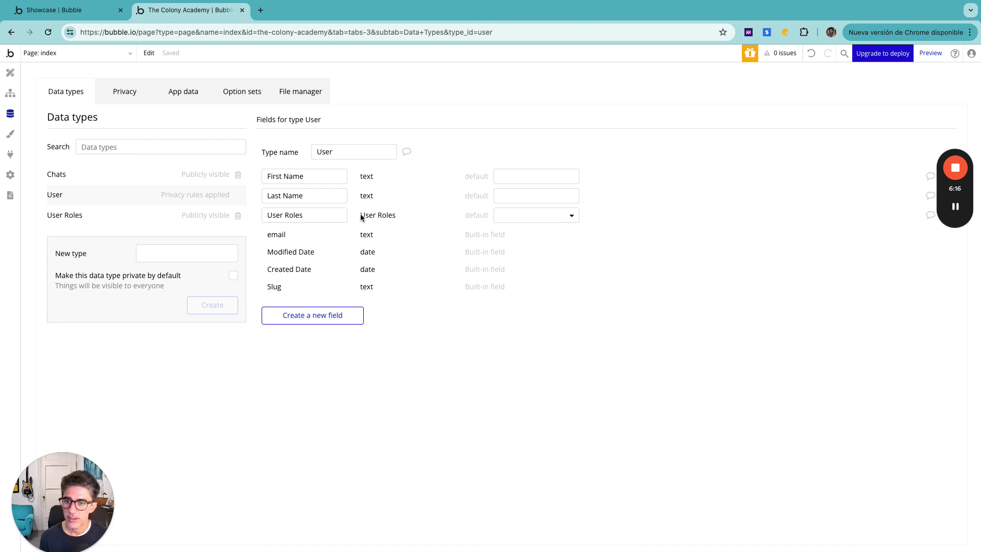
Step: Review the User Roles option set, and browse the list of data types in the Elevate app for comparison
click(245, 92)
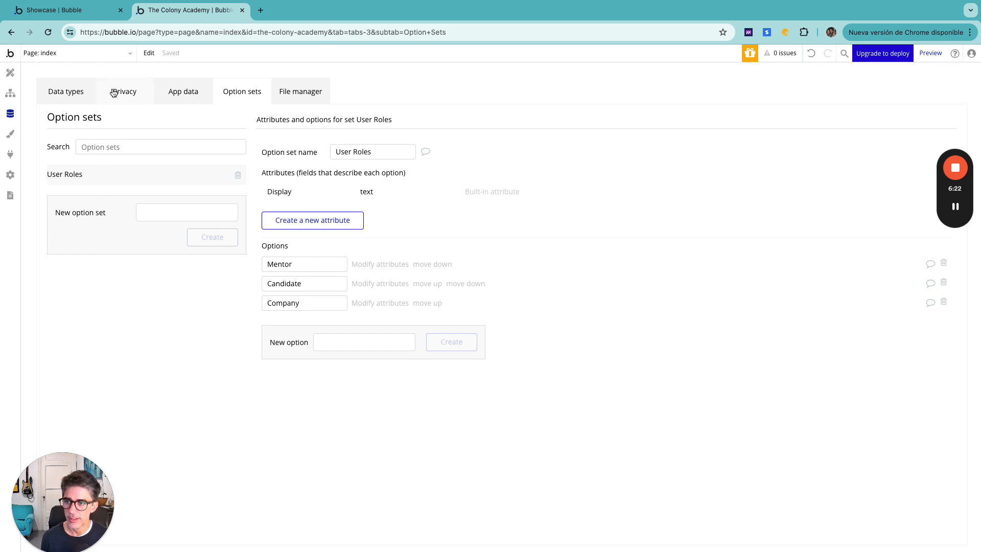
click(79, 96)
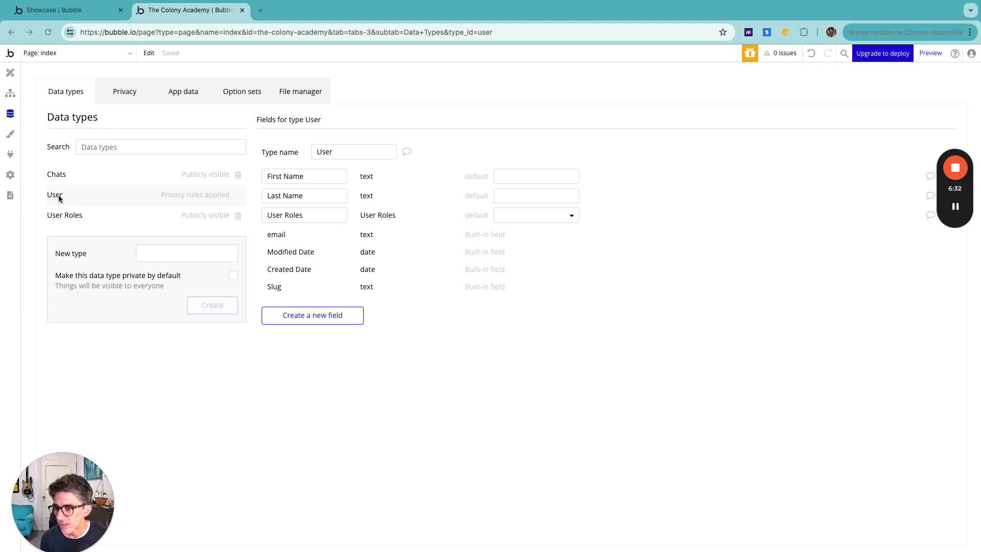
key(ctrl+Up)
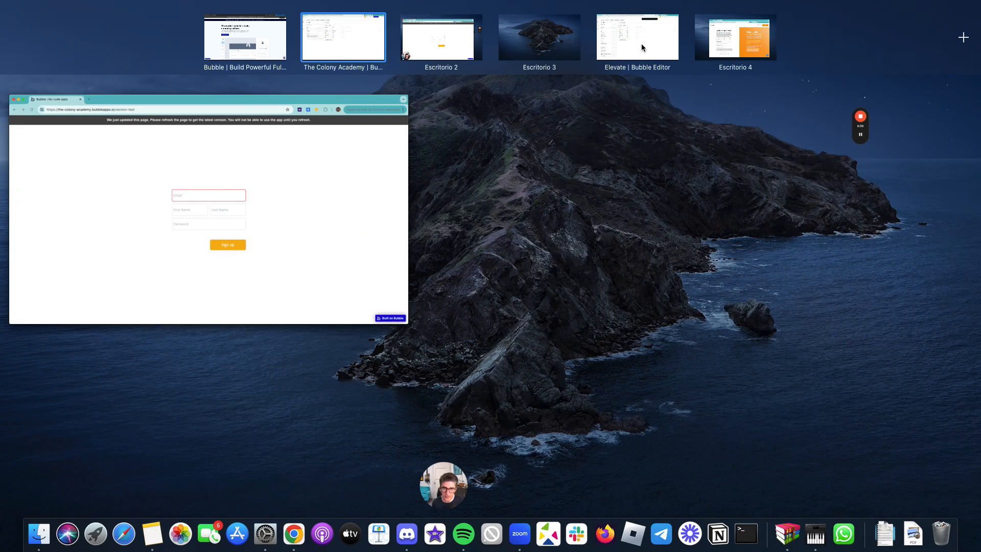
click(643, 47)
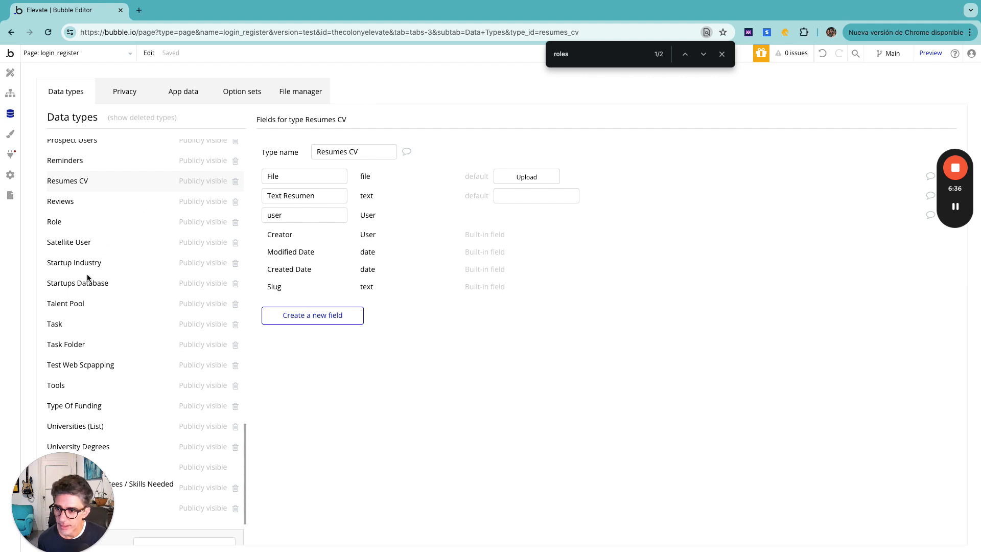
scroll(88, 277, down, 3)
scroll(87, 277, up, 10)
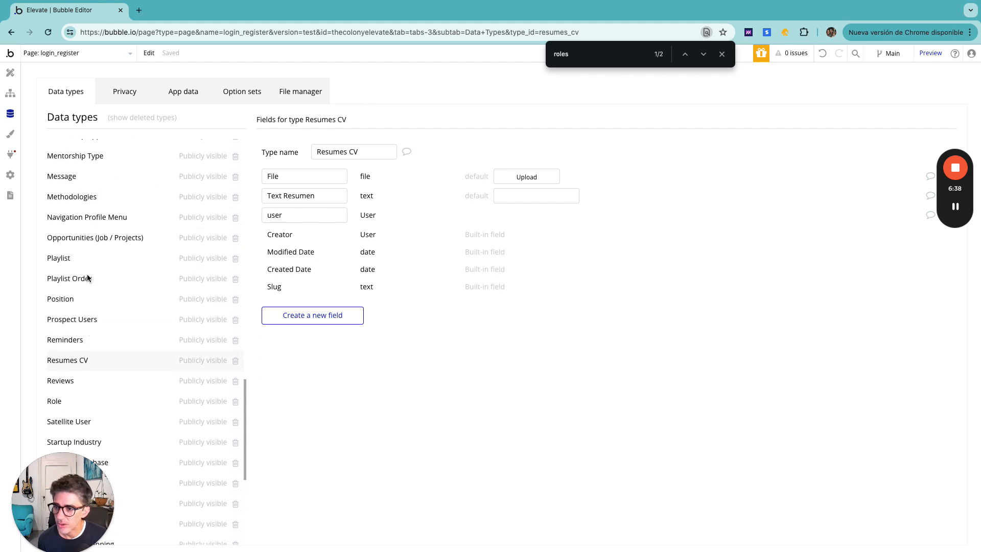
scroll(87, 276, up, 12)
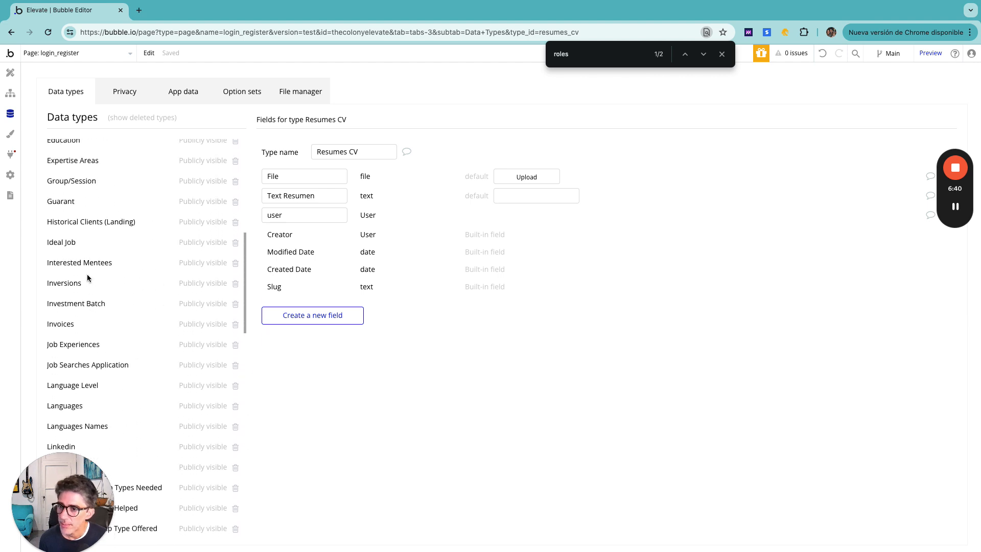
scroll(87, 276, up, 3)
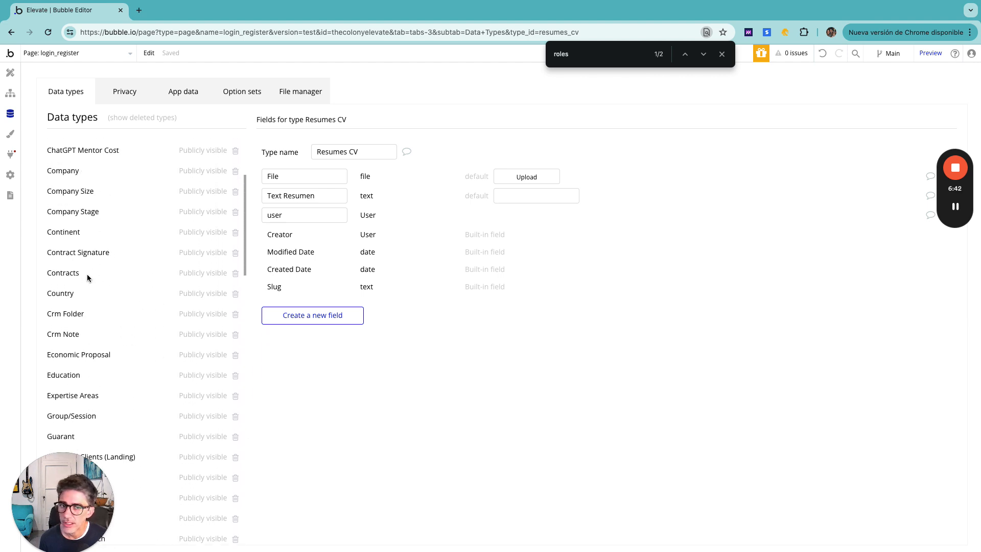
Step: Switch to The Colony website, filter its experts by Active Mentorship, and open the opportunities list
key(ctrl+Left)
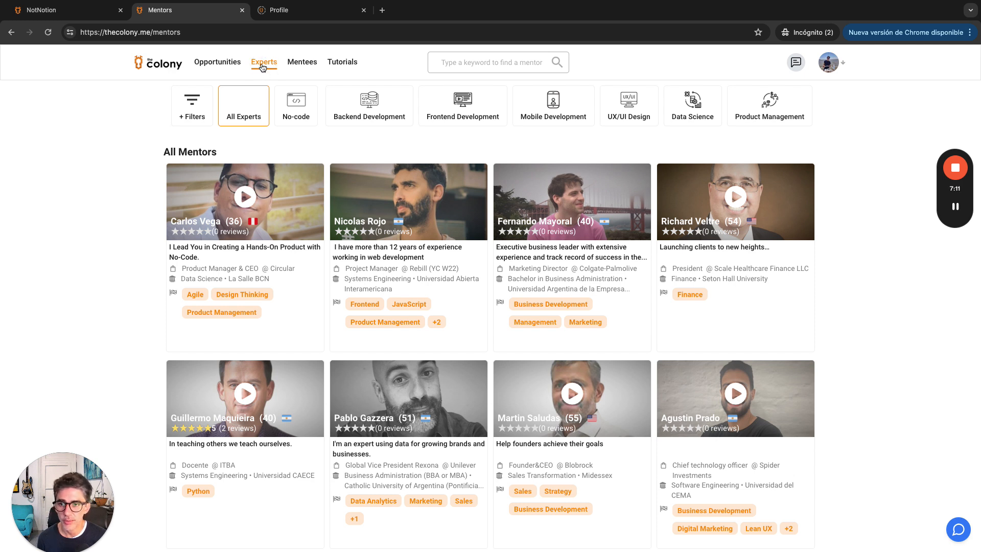
scroll(263, 290, down, 10)
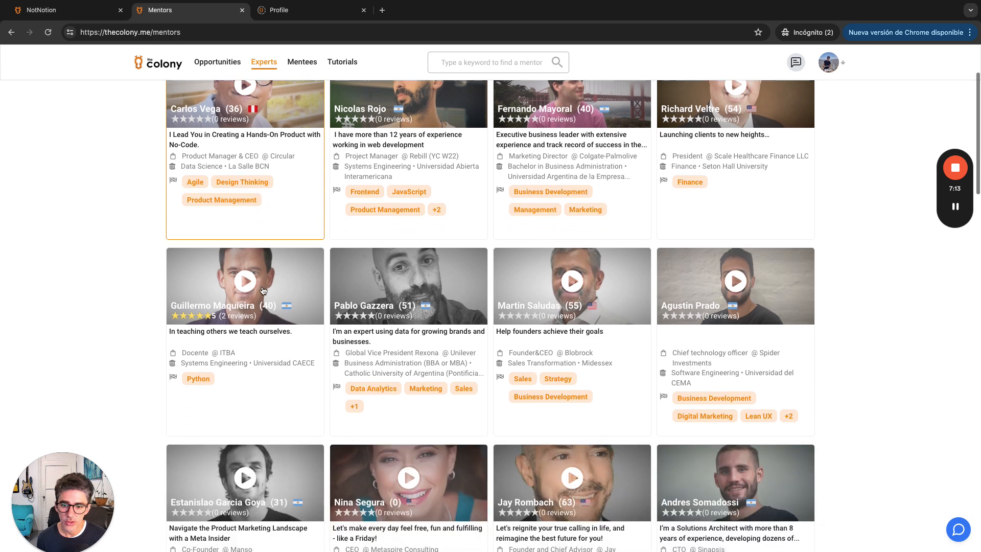
scroll(260, 284, up, 10)
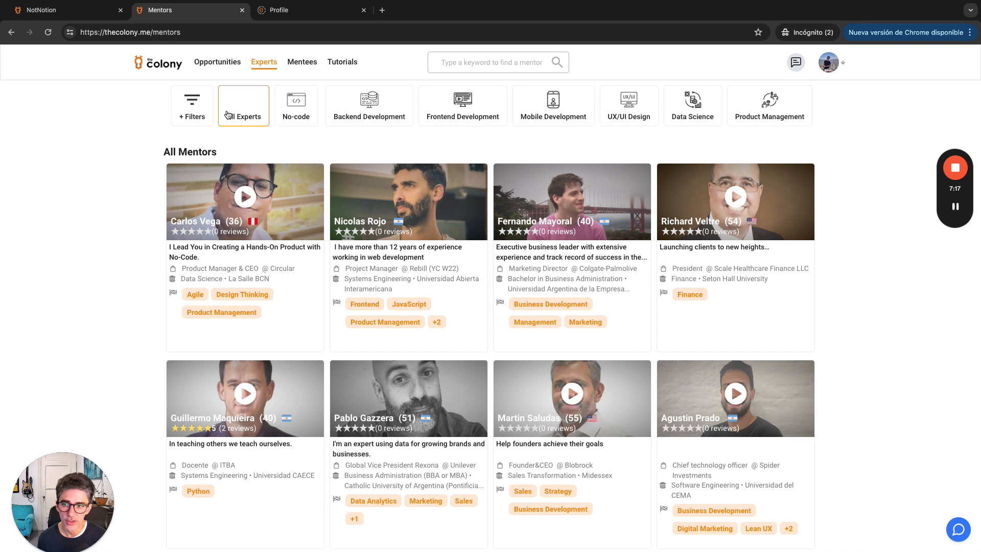
click(185, 110)
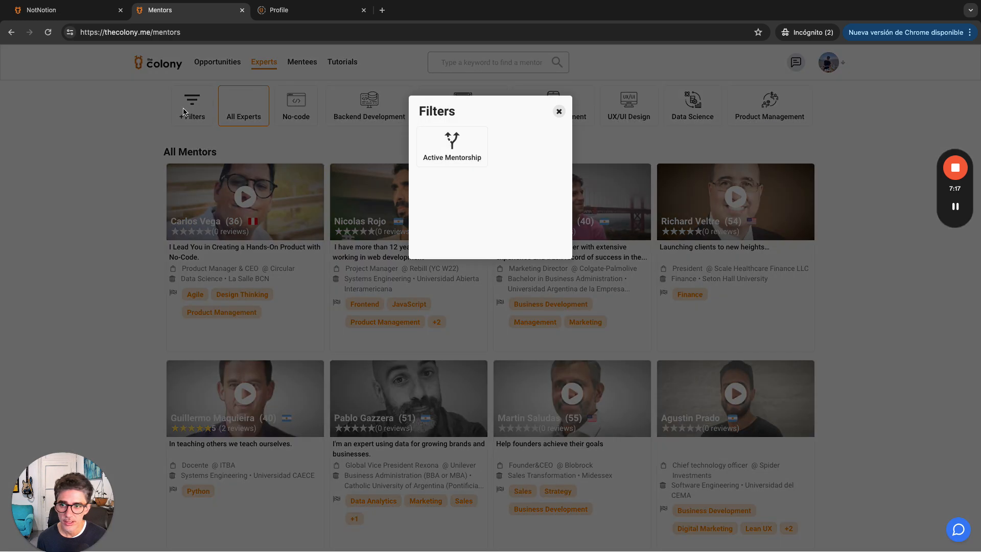
click(456, 154)
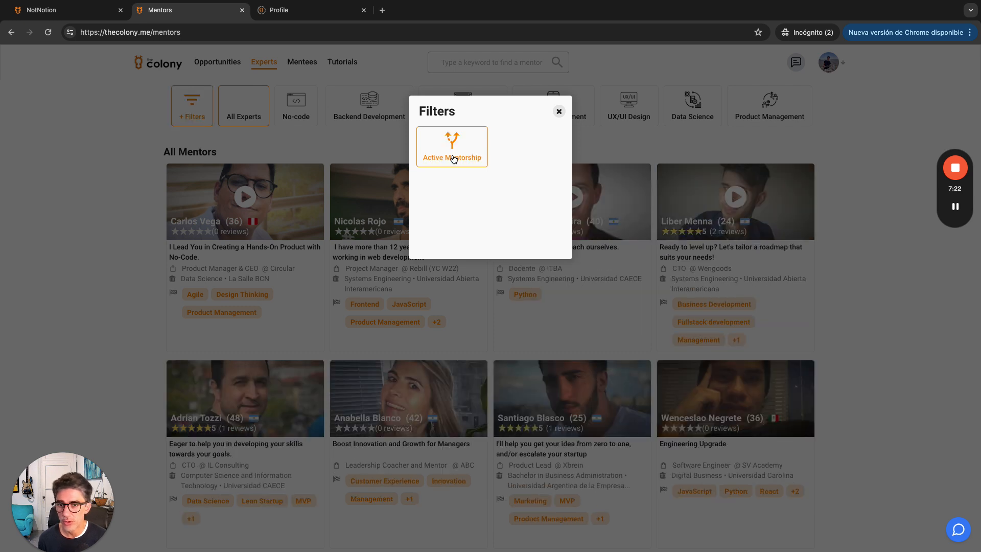
click(558, 112)
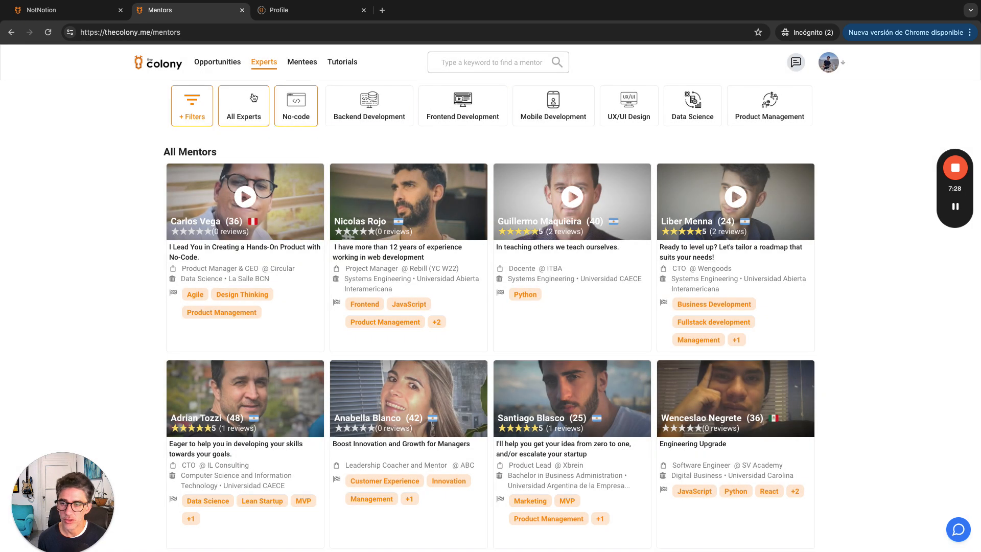
click(214, 64)
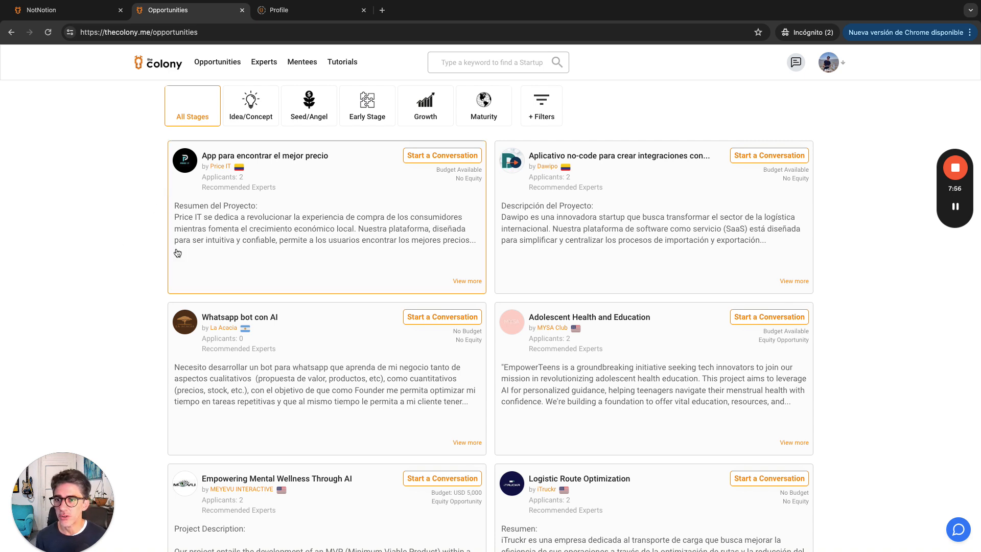
Step: Switch back to The Colony Academy's Bubble editor and create a data type named Companies
key(super+grave)
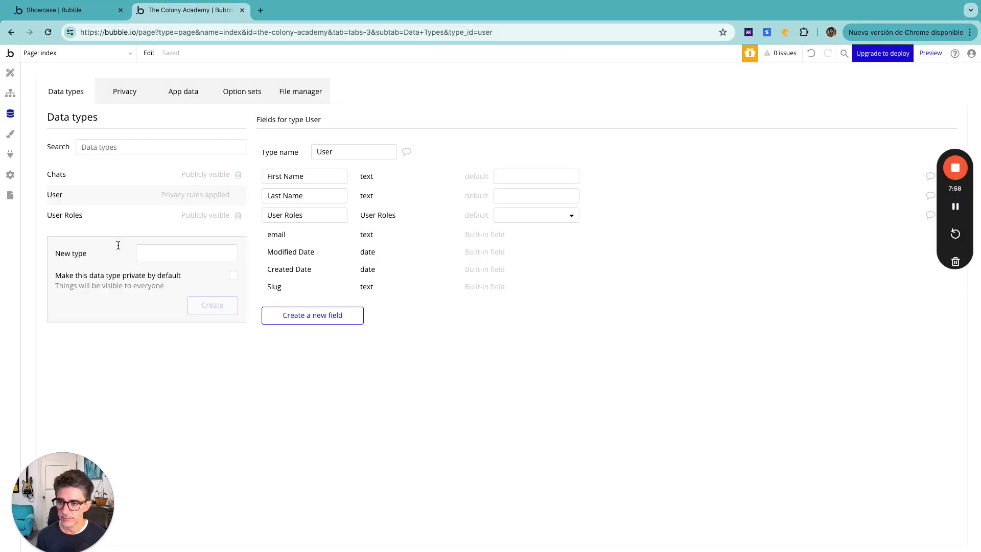
click(166, 256)
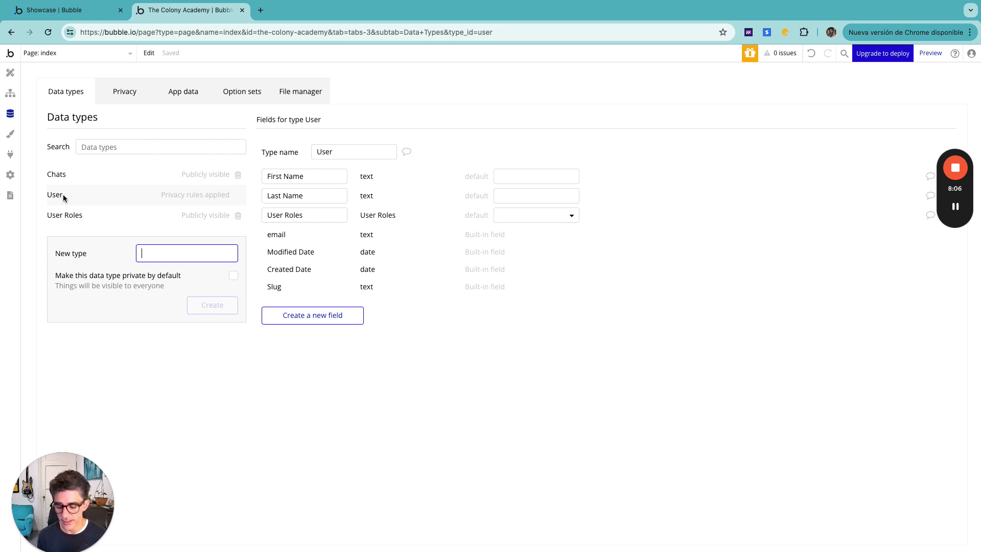
text(C)
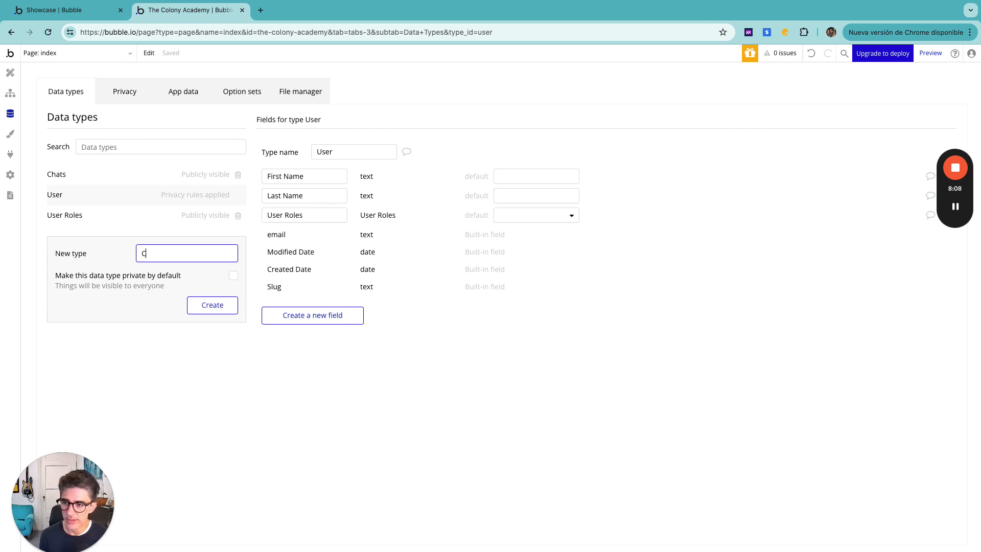
text(ompanies)
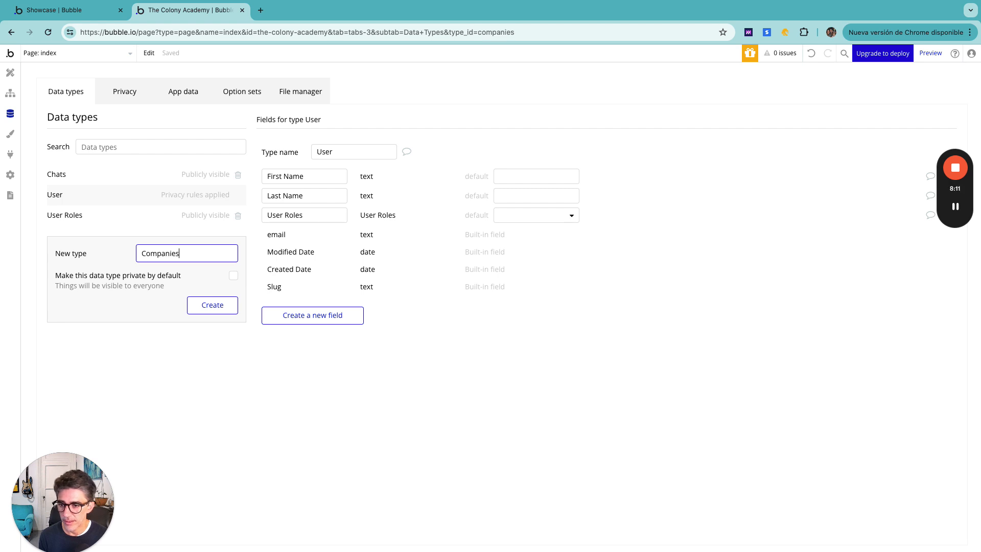
key(Return)
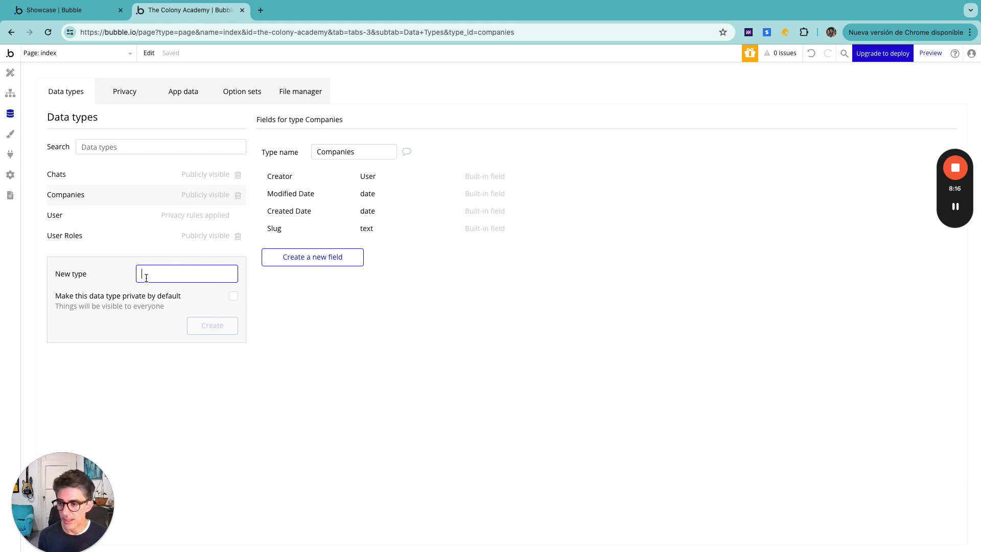
Step: Create a data type named Job Opportunities
text(J)
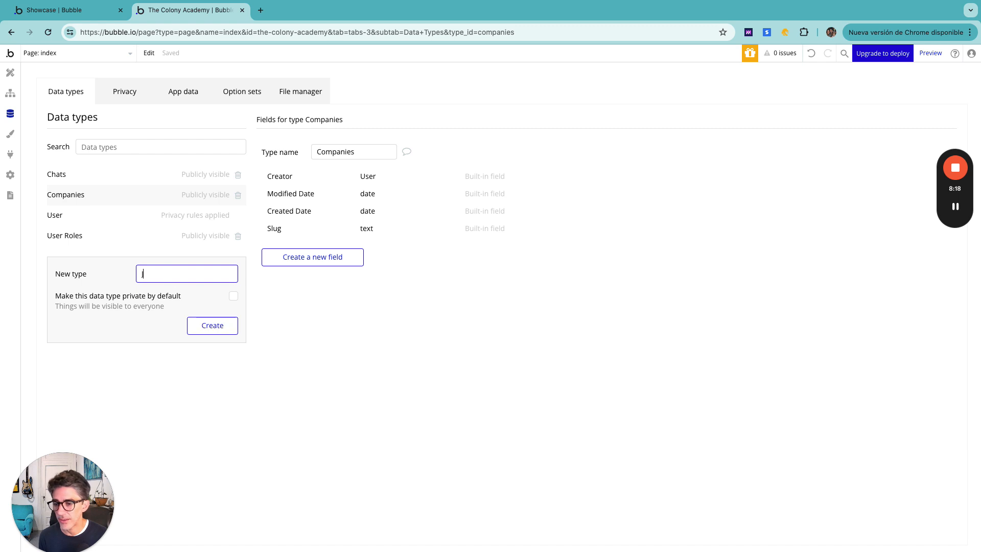
text(ob Opportunities)
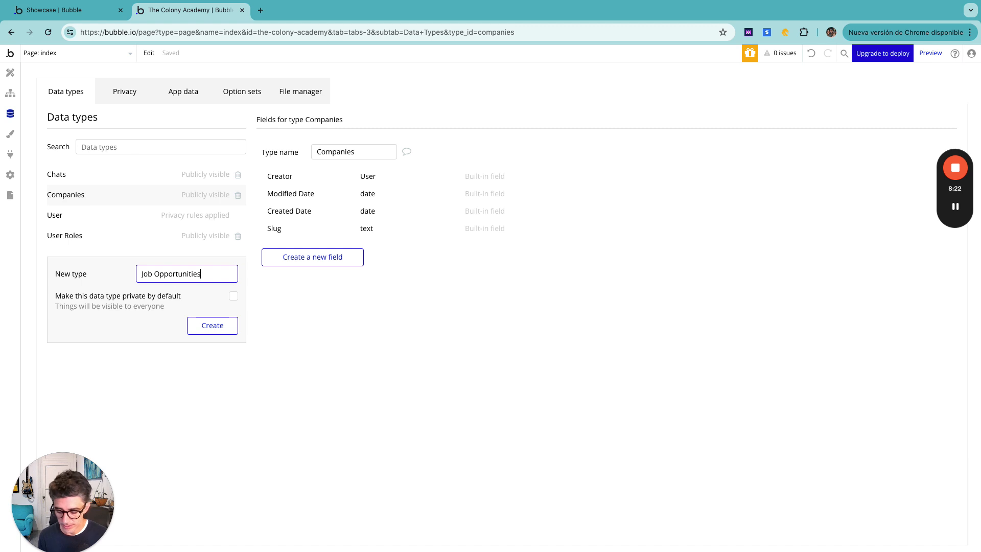
key(Return)
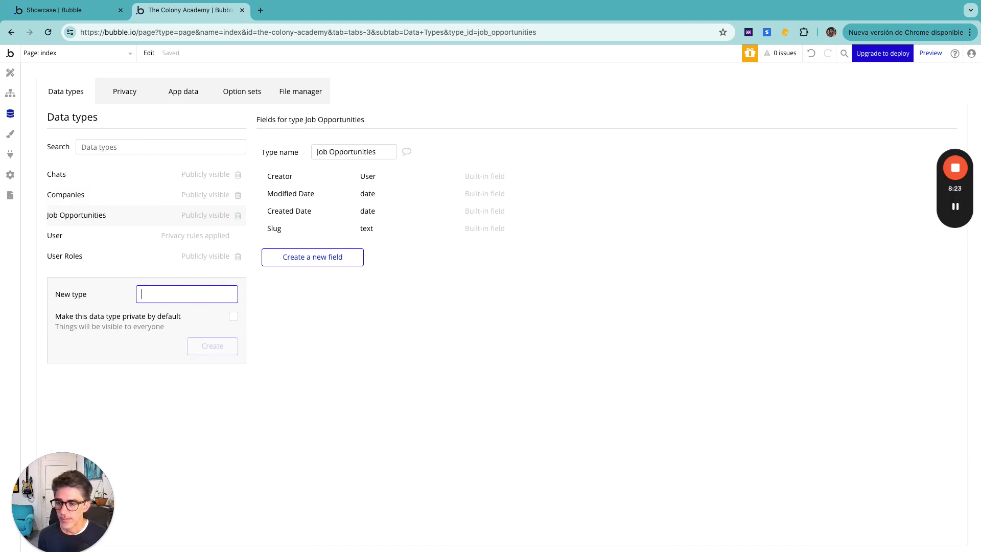
Step: Switch to The Colony website and open its list of experts for reference
key(ctrl+Up)
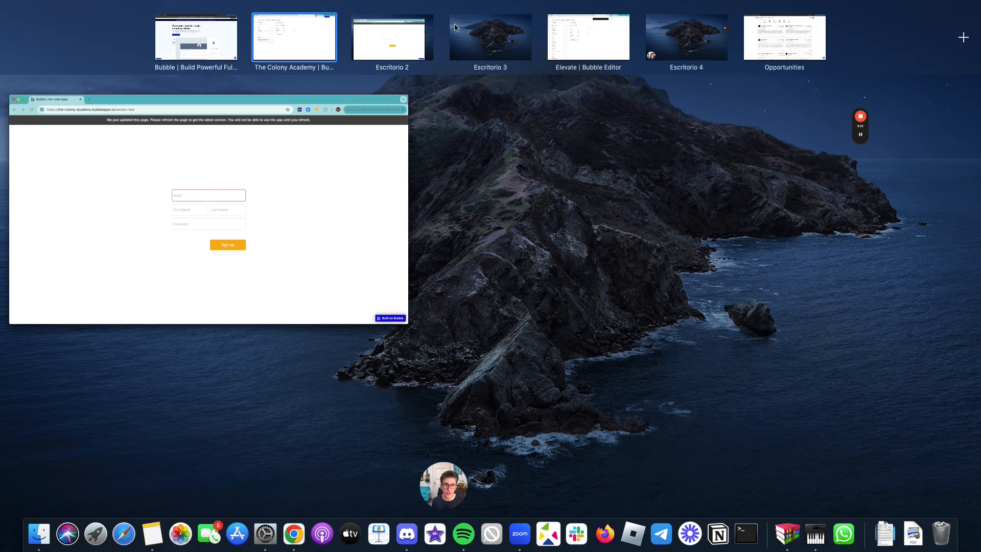
click(759, 39)
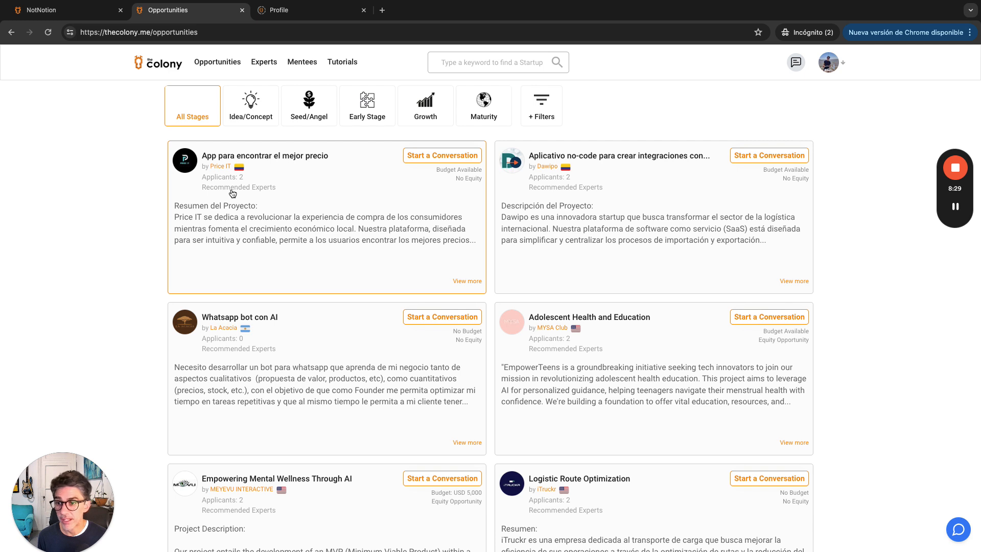
click(266, 64)
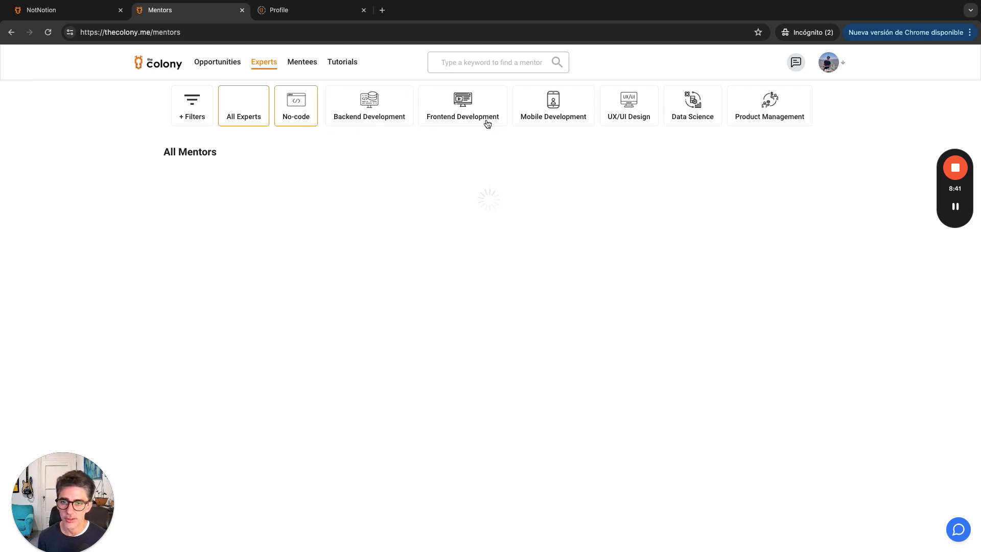
Step: Switch back to The Colony Academy's Bubble editor and create a data type named Mentorships
key(ctrl+Up)
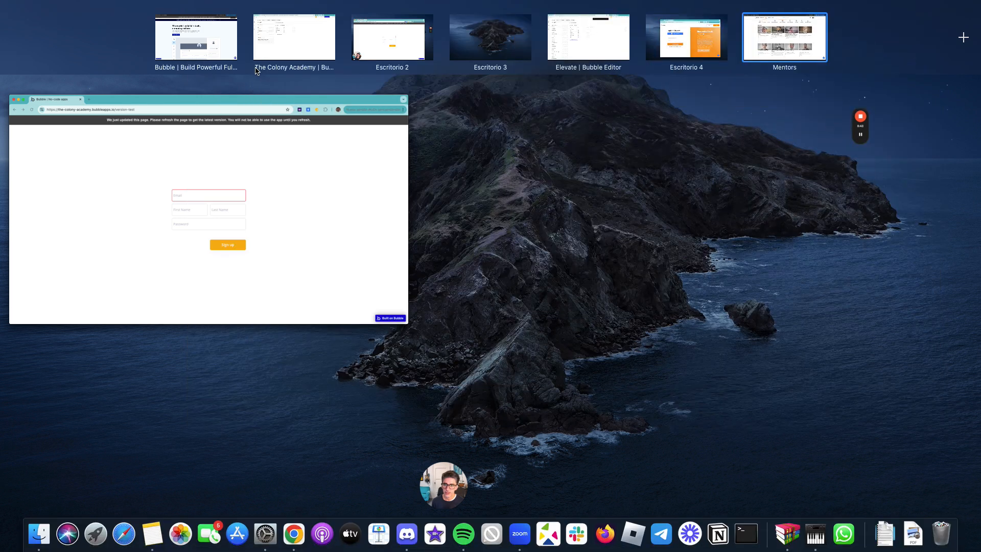
click(305, 42)
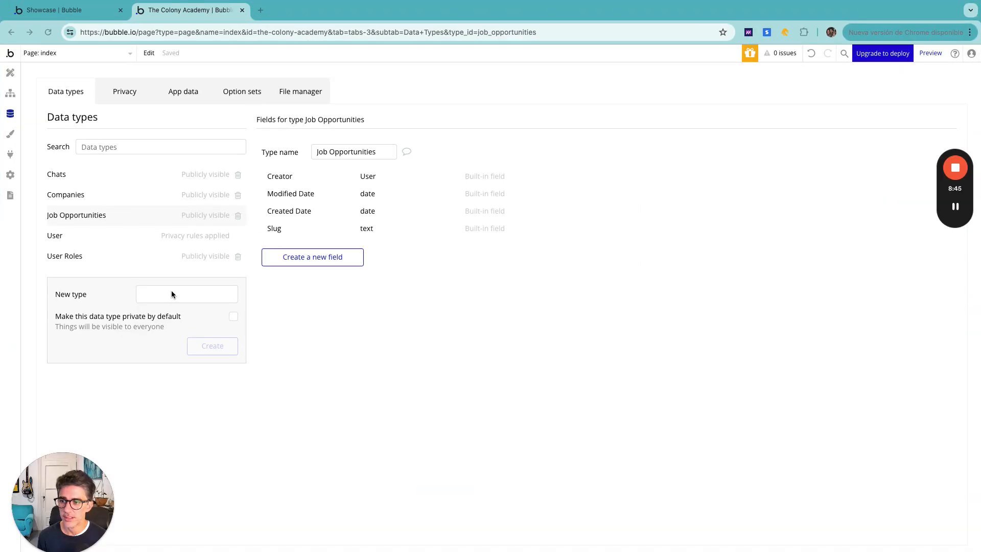
click(169, 292)
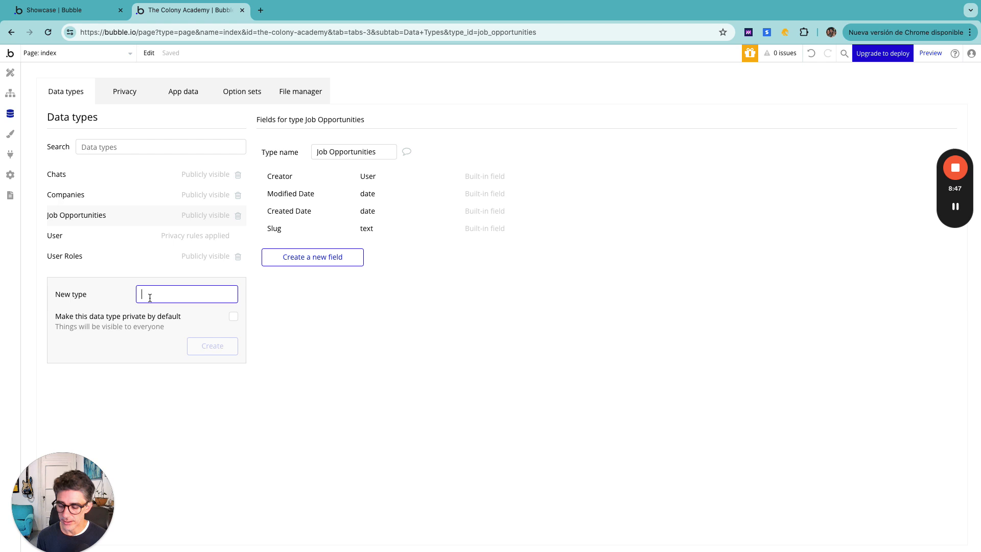
text(A)
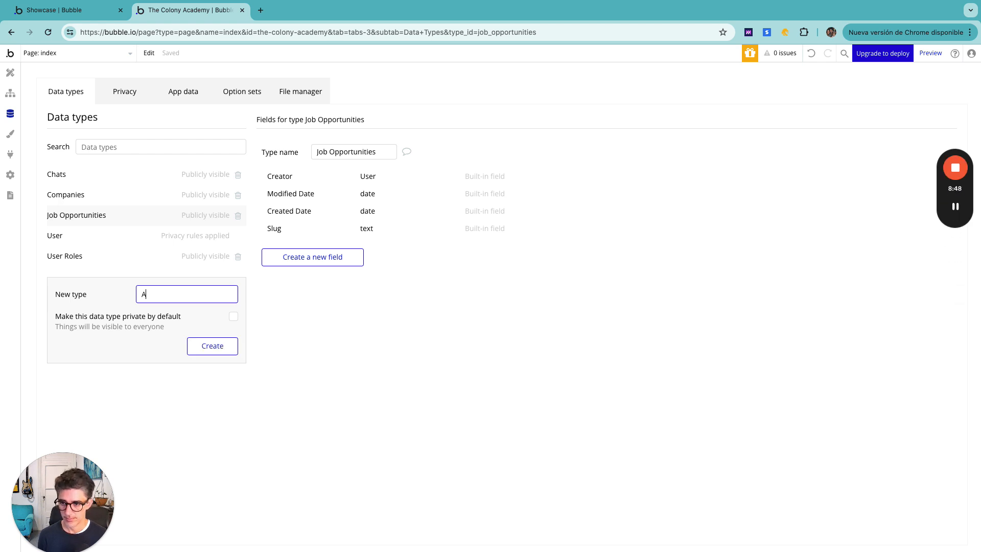
text(ppl)
key(BackSpace)
key(BackSpace)
key(BackSpace)
key(BackSpace)
text(Mentorships)
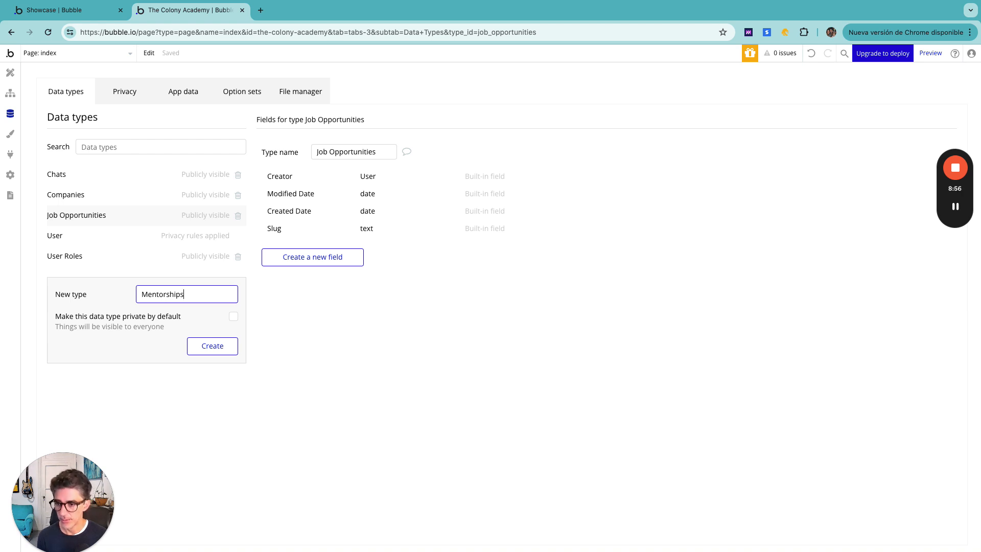
key(Return)
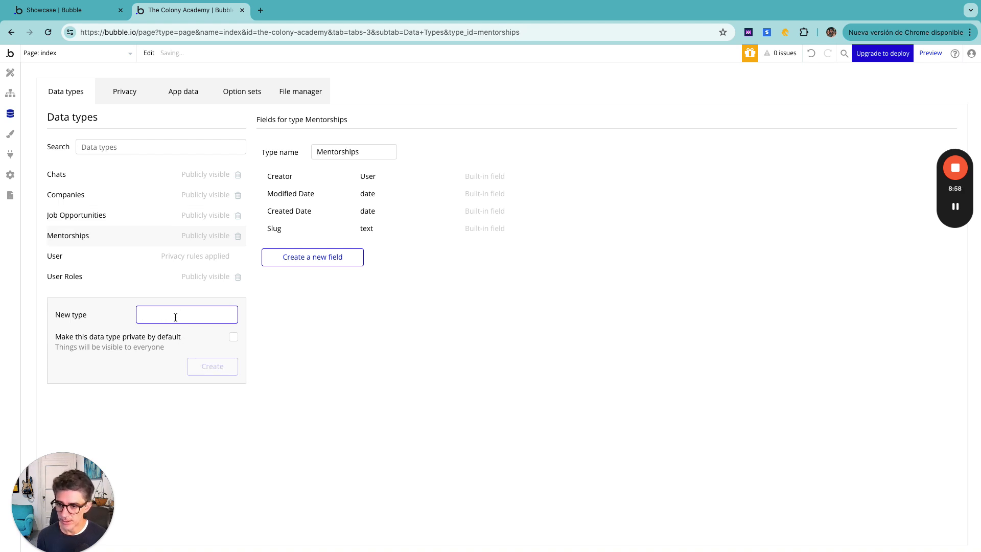
Step: Create a data type named Mentorships Applications
text(Mentorships)
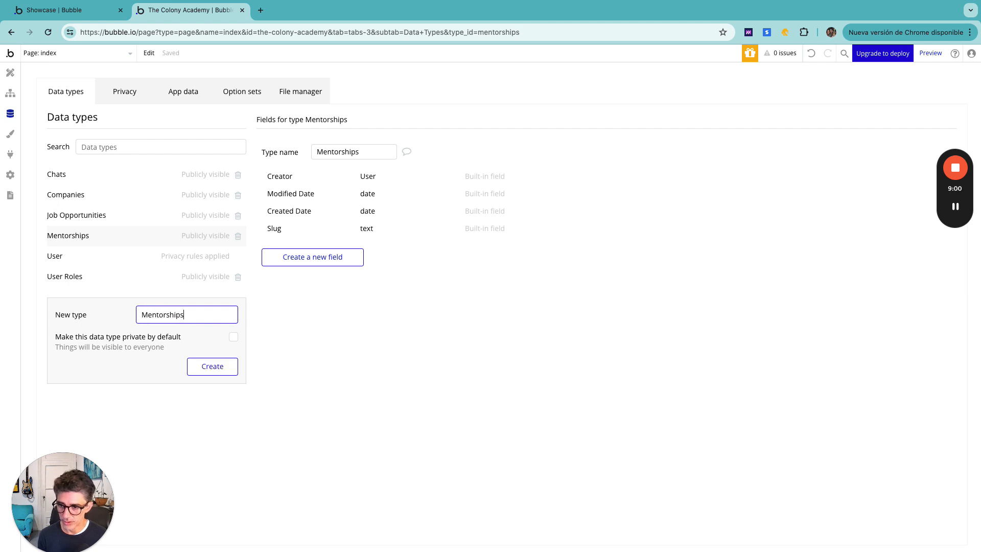
text( App)
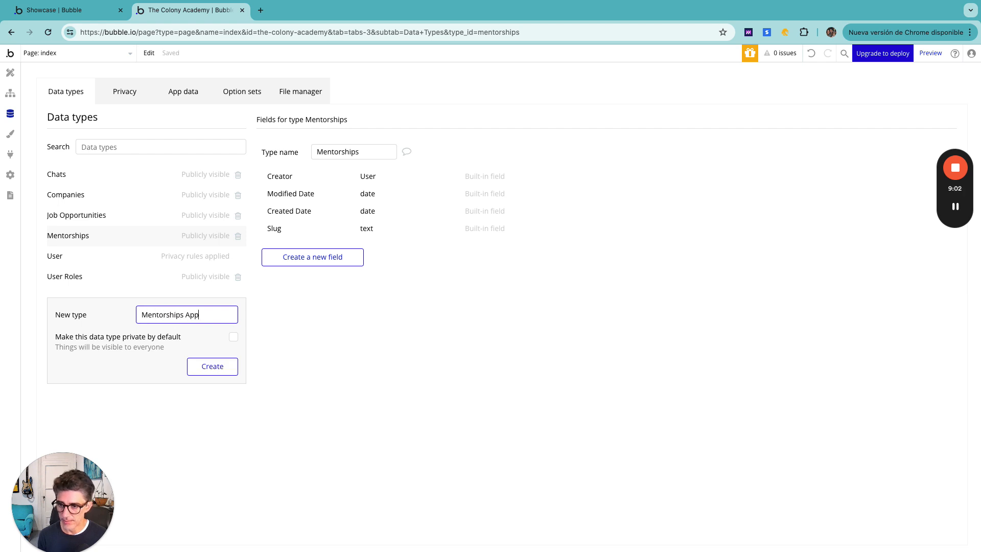
text(lications)
key(Return)
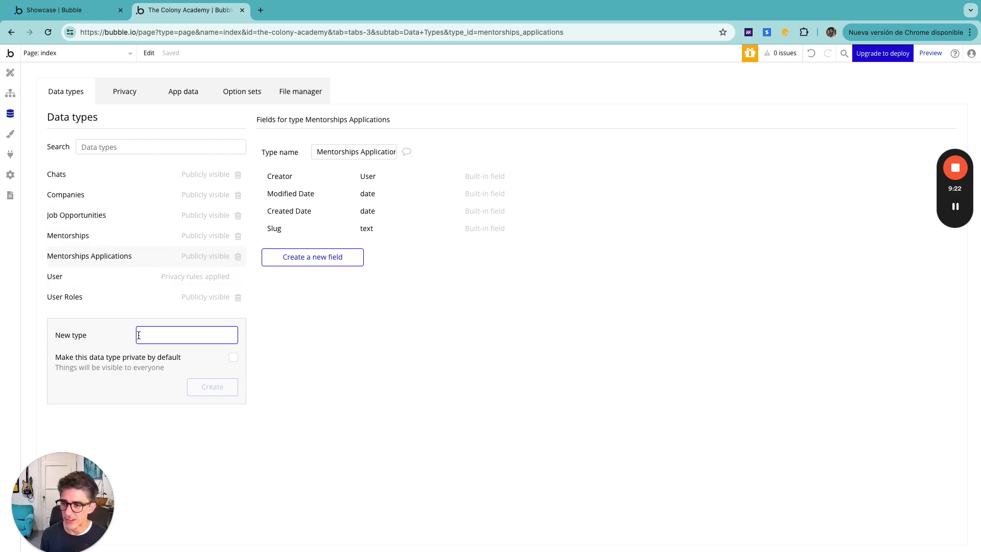
Step: Create a data type named Job Applications
text(Jo)
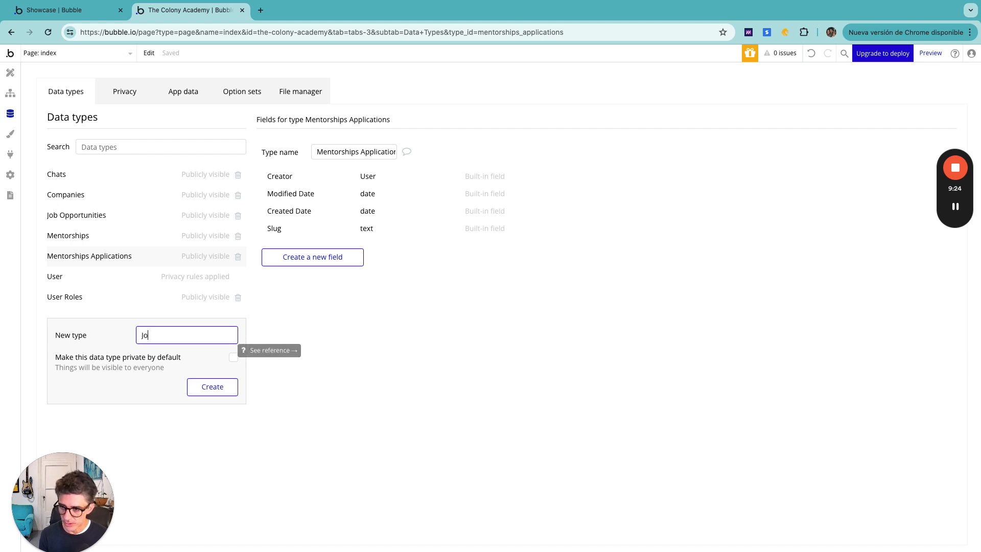
text(b Applications)
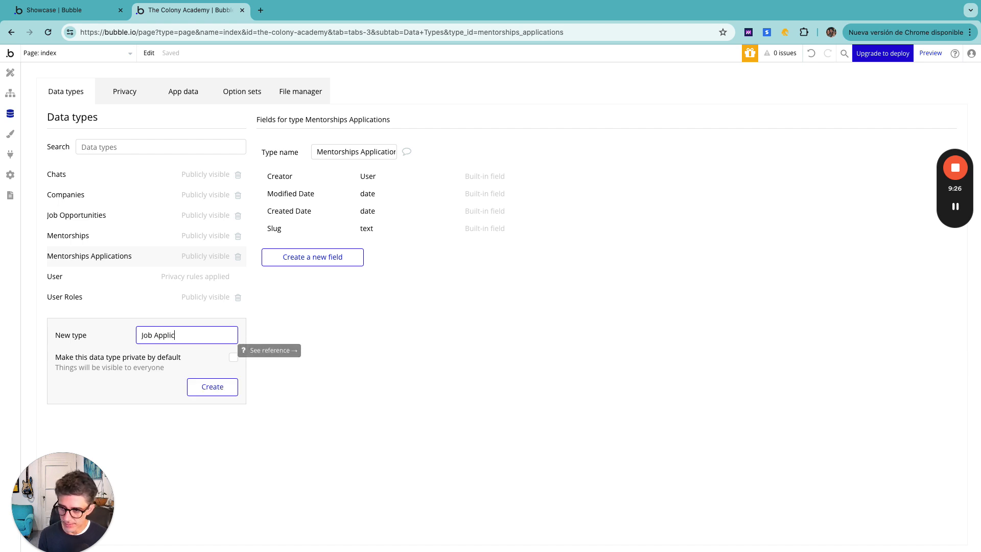
click(214, 392)
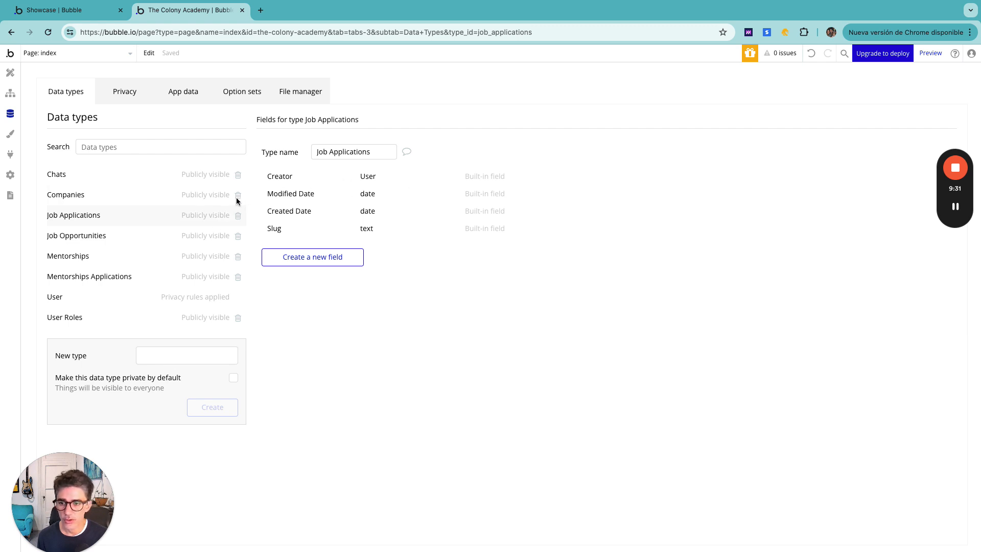
Step: Review the fields of the User data type and create a data type named Resumes & CVs
click(79, 298)
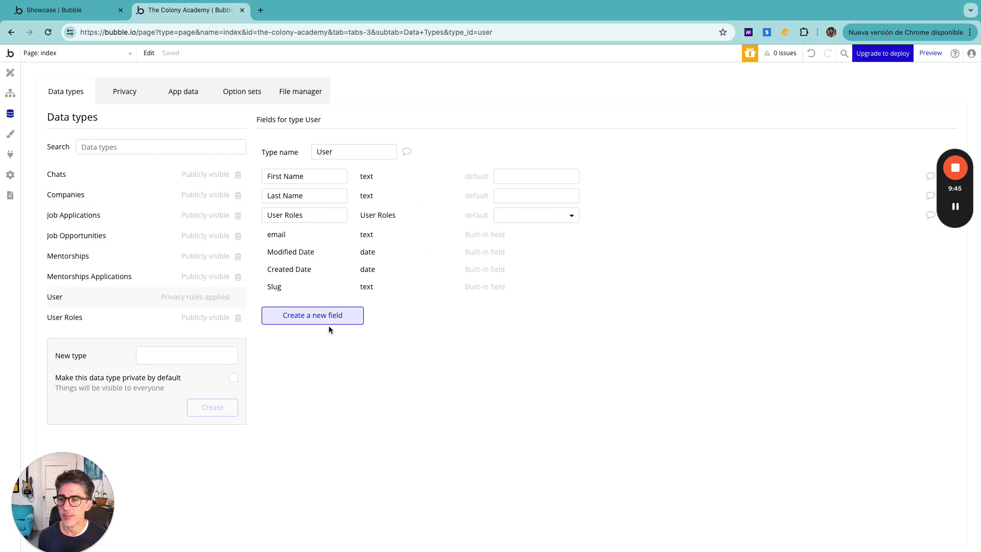
click(166, 356)
text(J)
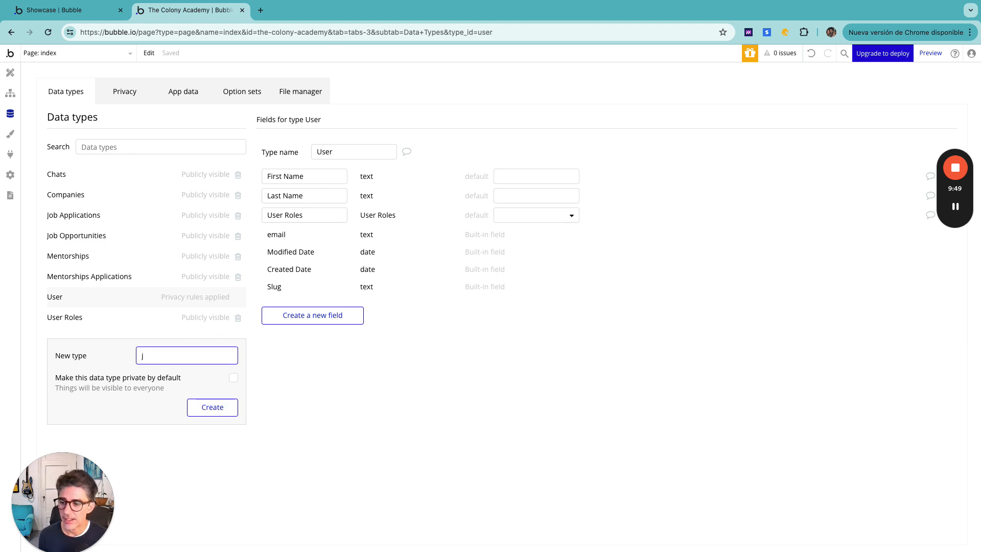
key(BackSpace)
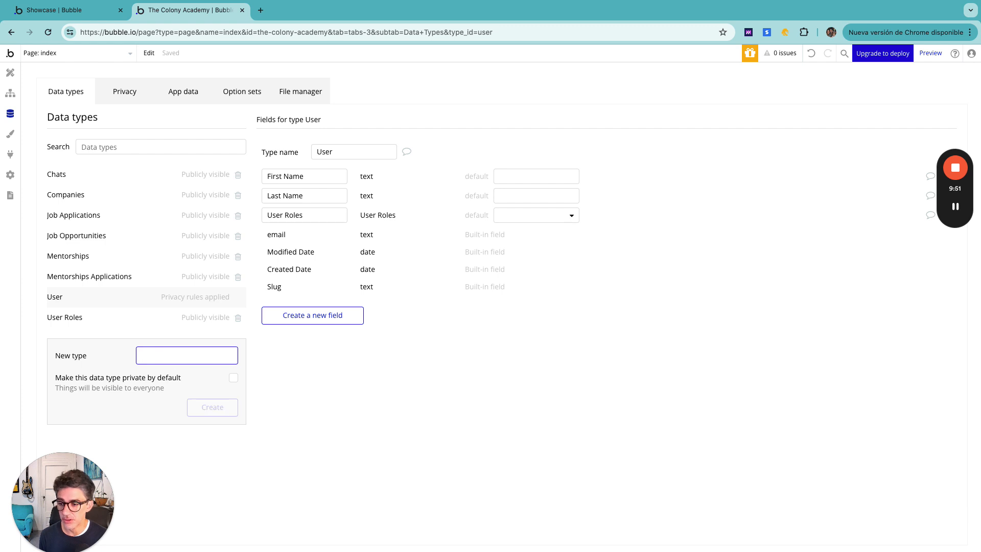
text(C)
key(BackSpace)
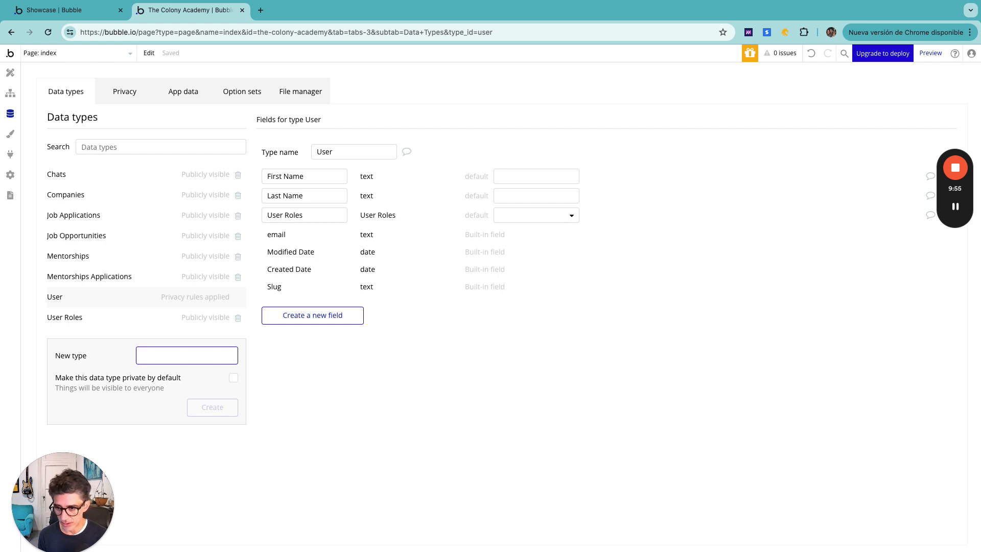
text(Re)
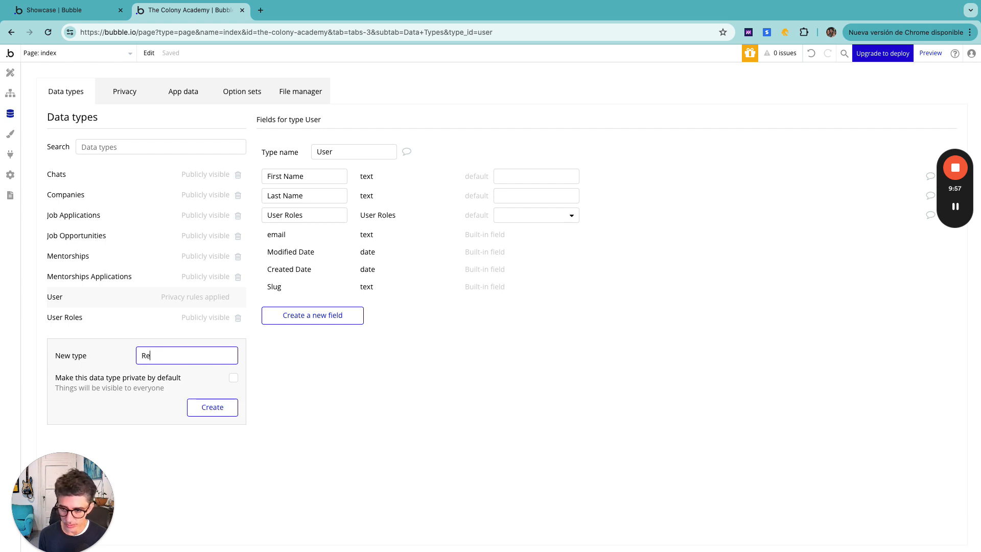
text(sumes )
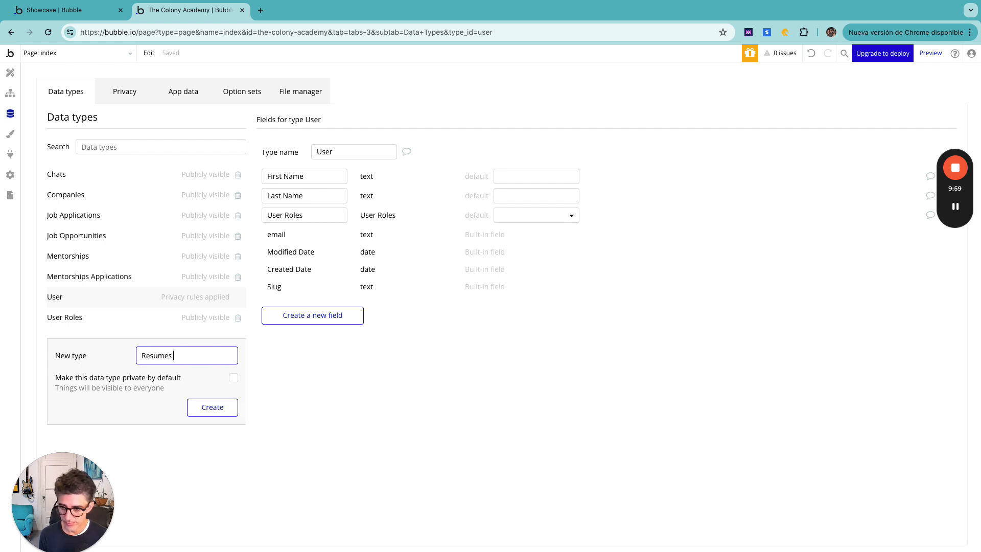
text(& CVs)
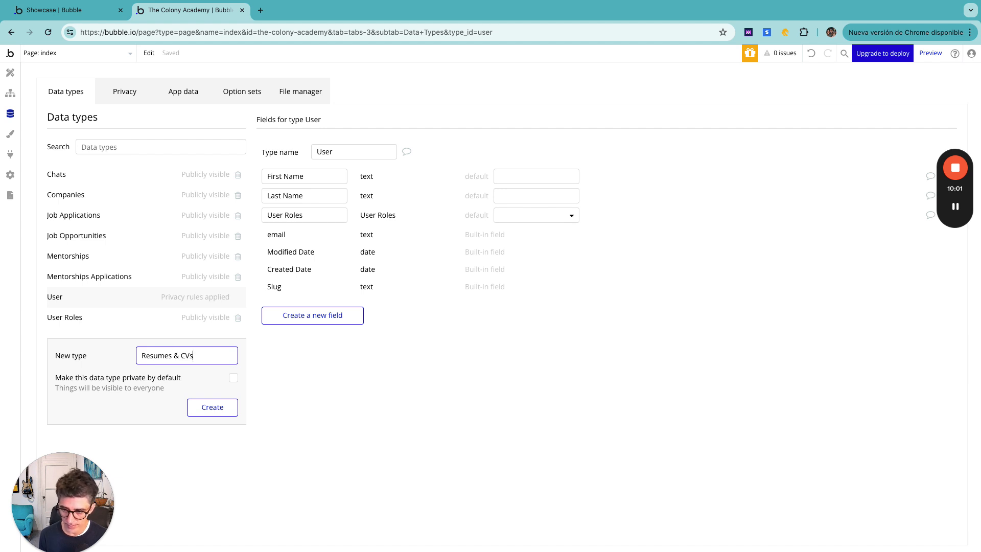
key(Return)
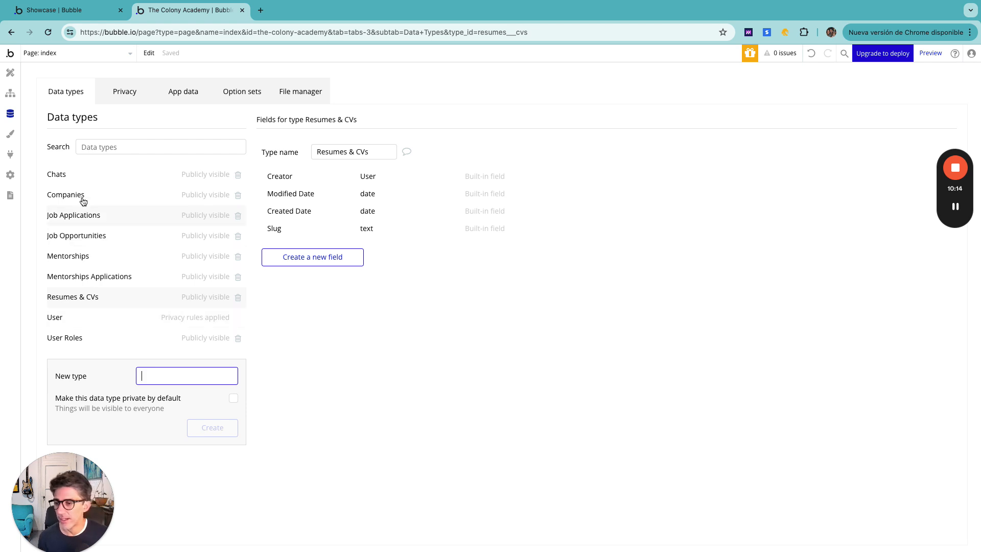
Step: Add a field named Resumes & CV of type Resumes & CVs to the User data type
click(59, 320)
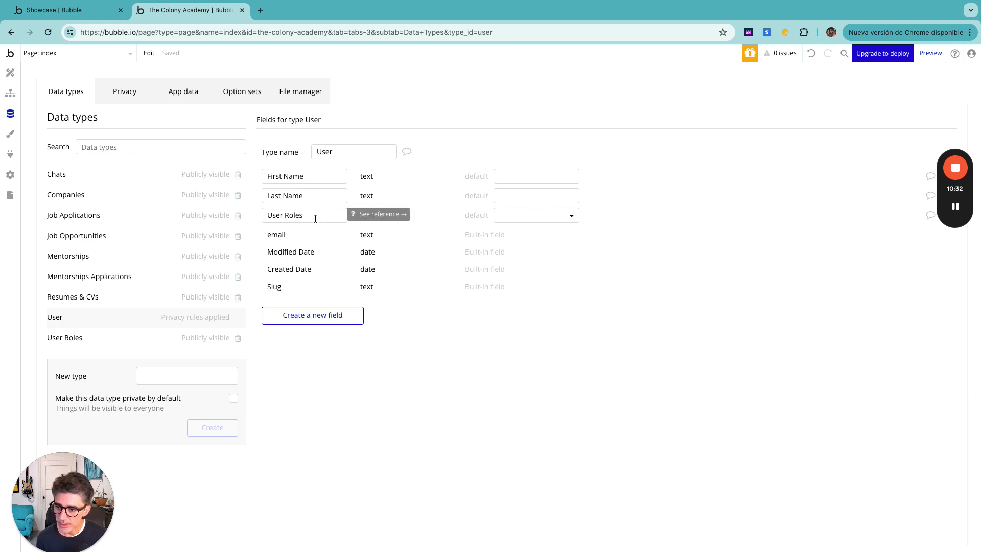
click(313, 316)
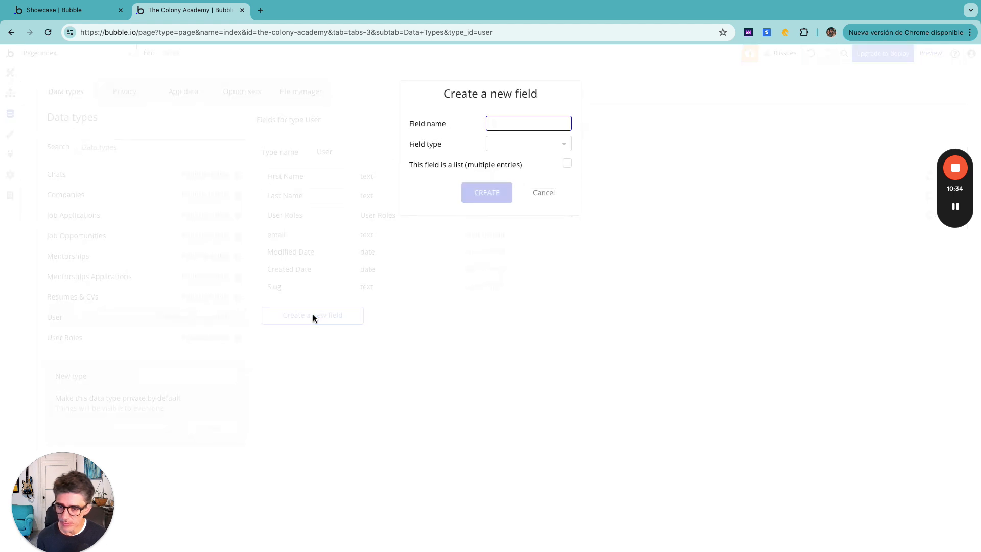
text(C)
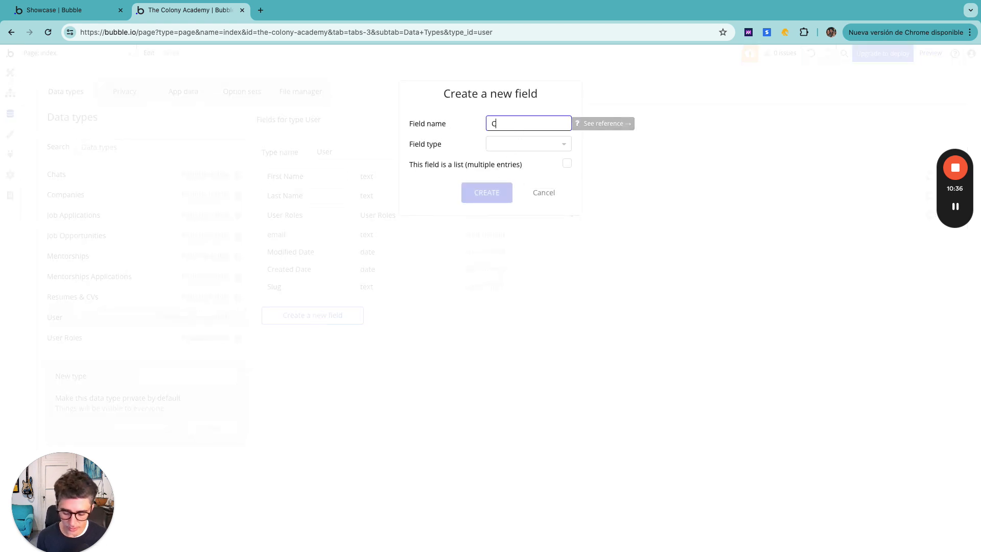
text(Resumes & CV)
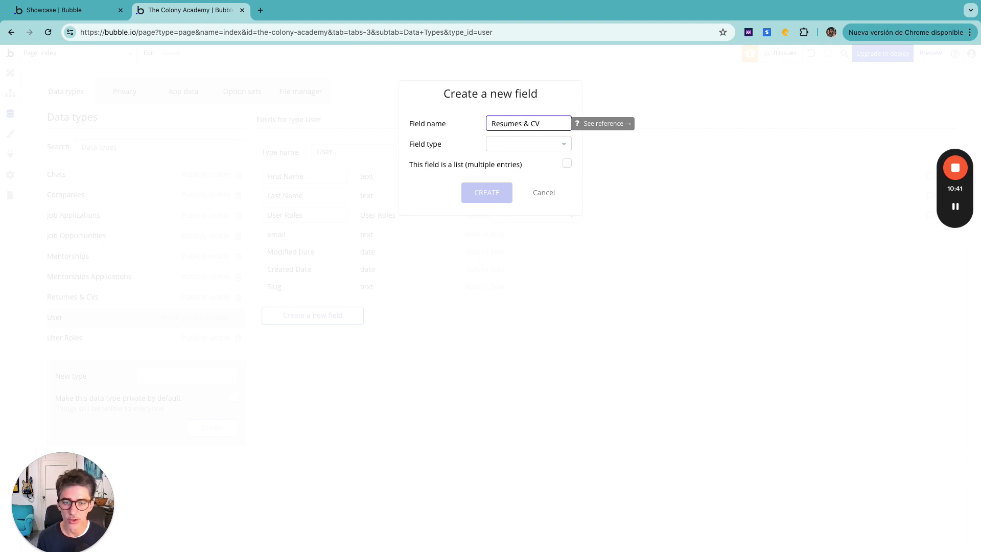
click(550, 148)
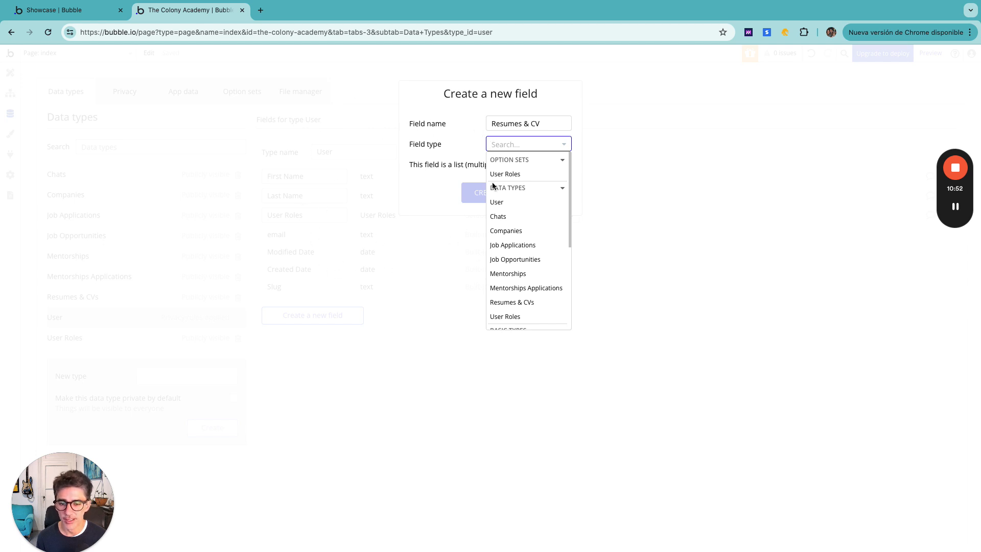
scroll(511, 281, down, 1)
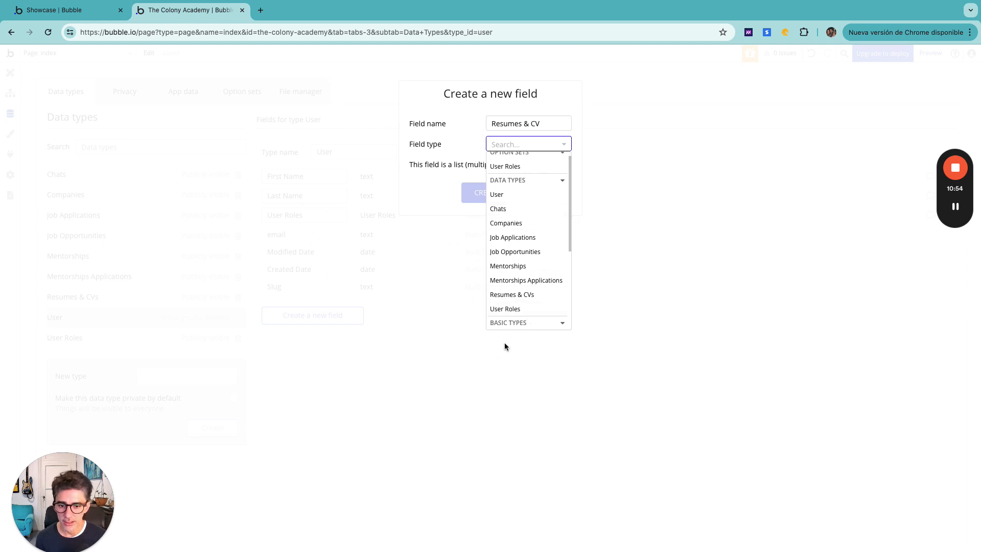
click(524, 294)
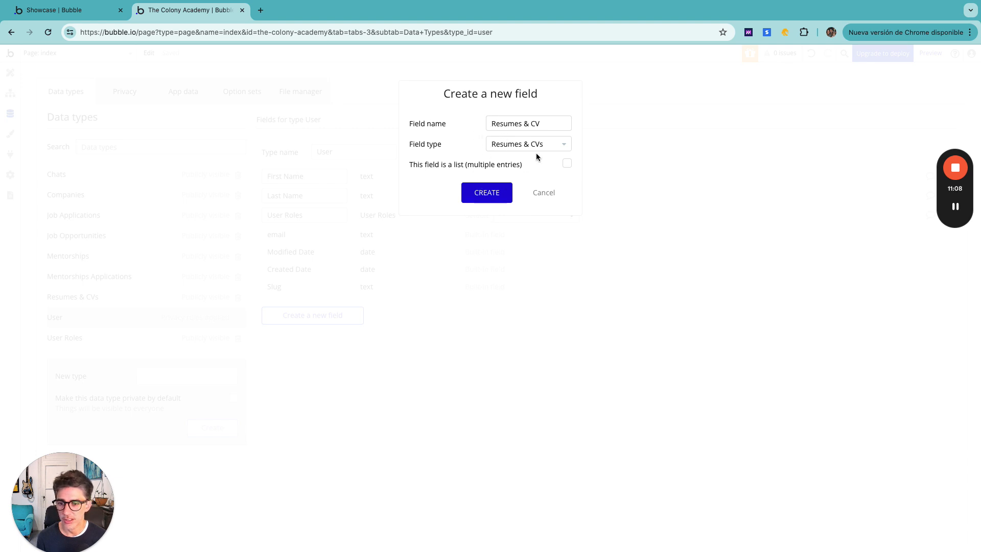
click(465, 193)
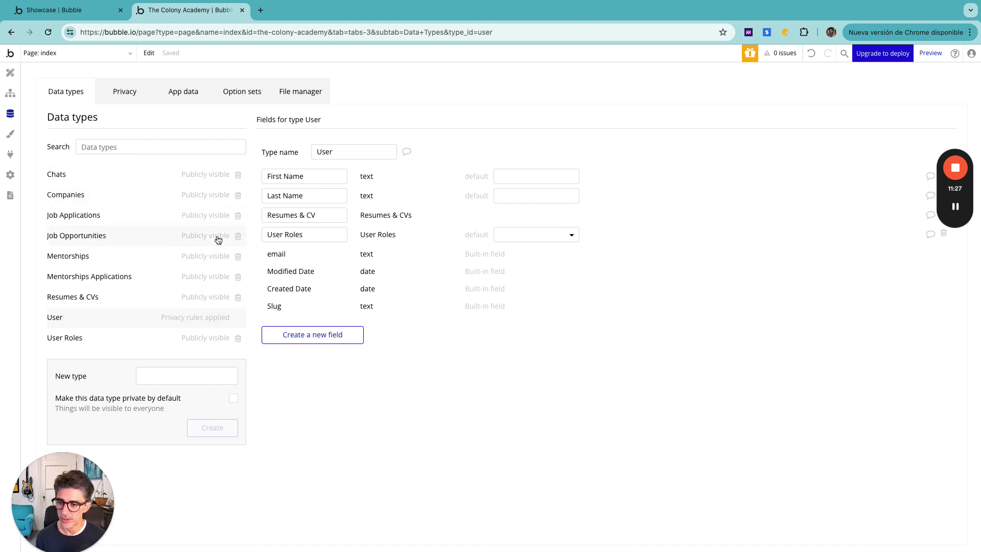
Step: Add a list field named Job Applications of type Job Applications to the User data type
click(285, 339)
text(Job Applications)
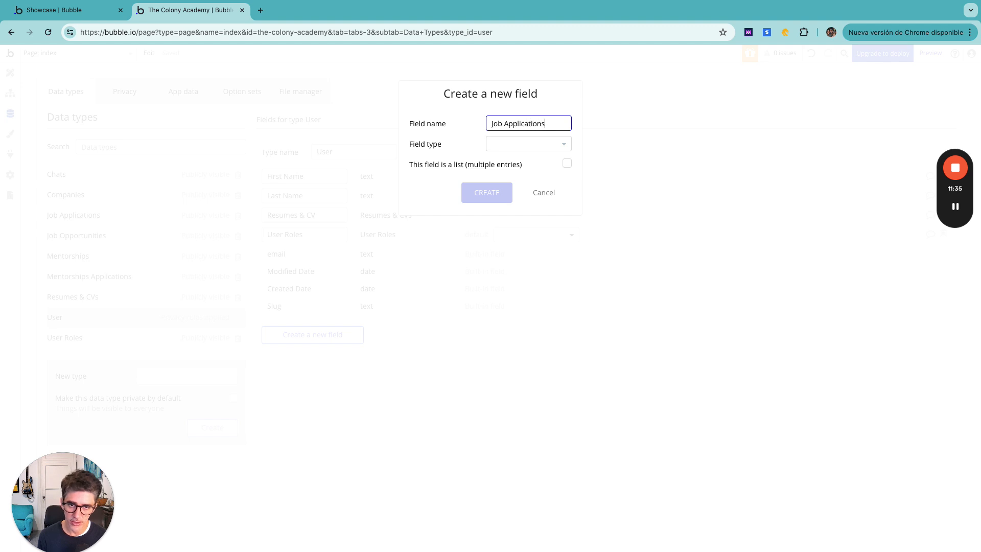
click(536, 142)
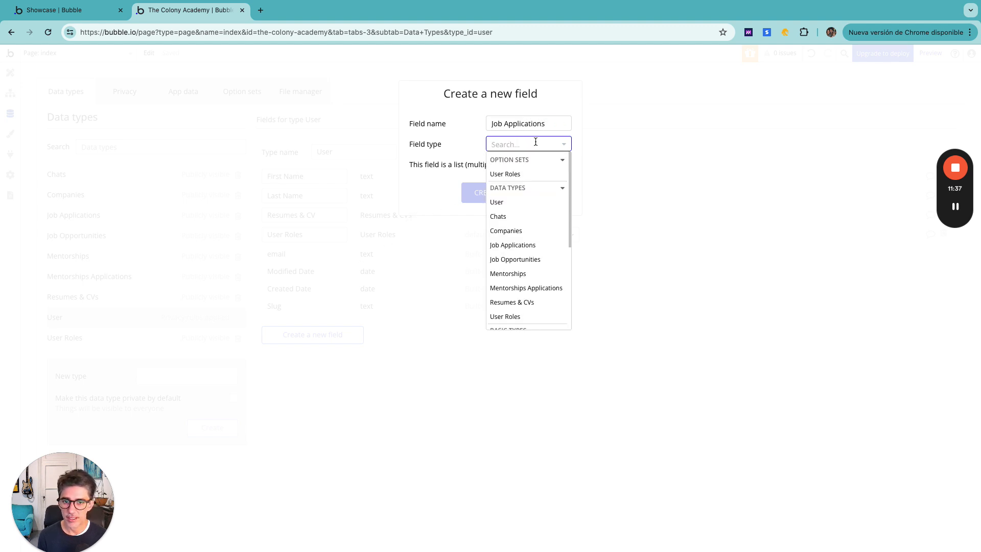
click(514, 245)
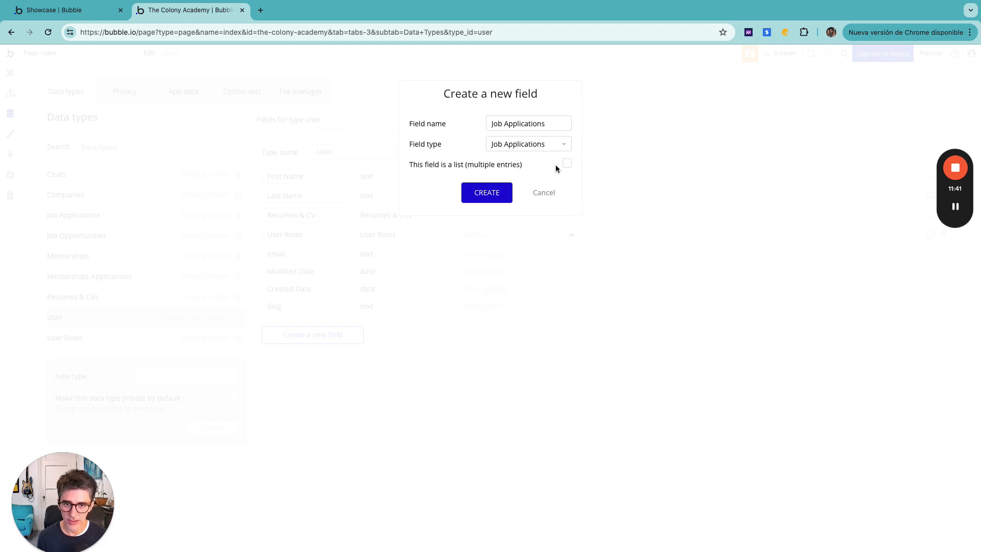
click(498, 190)
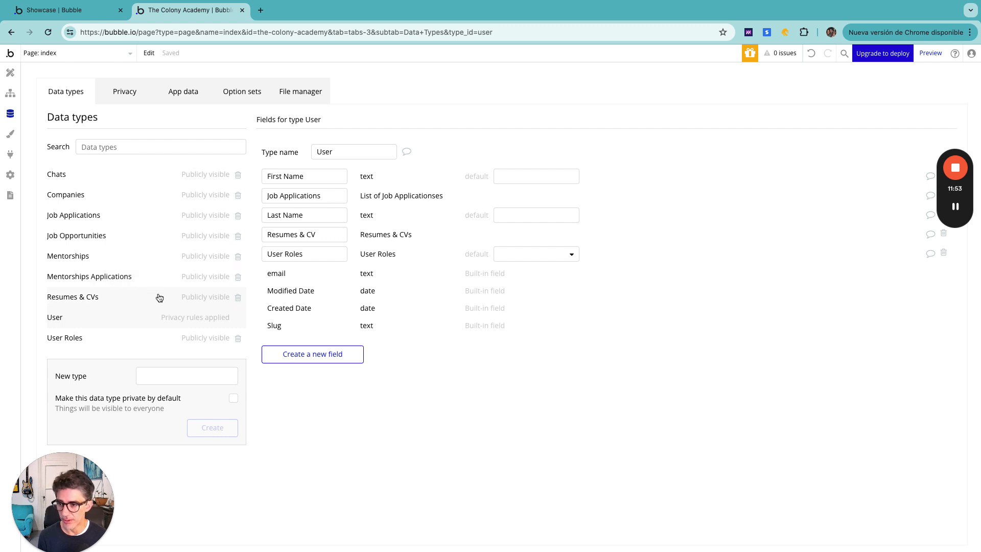
Step: Add a list field named Mentorships Applications of type Mentorships Applications to the User data type
click(293, 359)
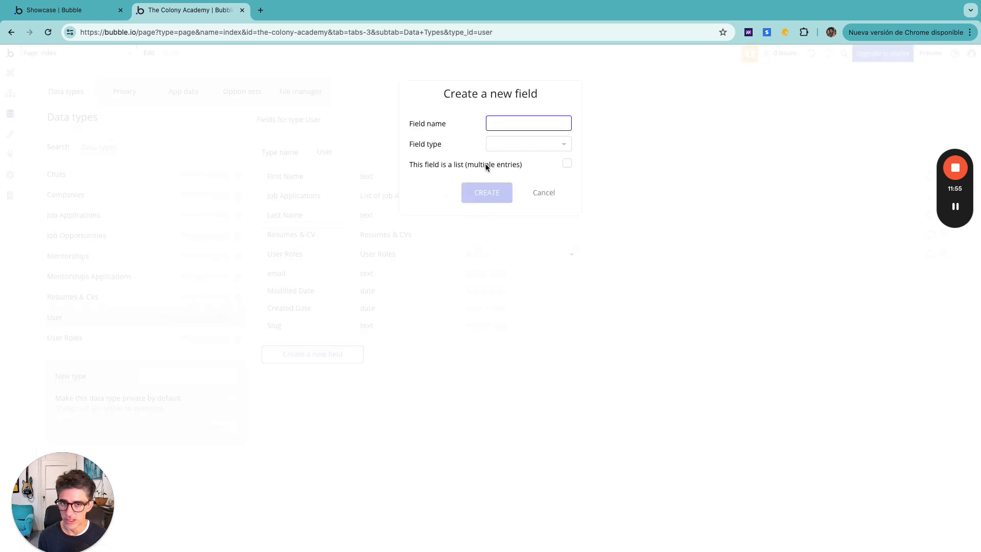
text(Mentorships Applications)
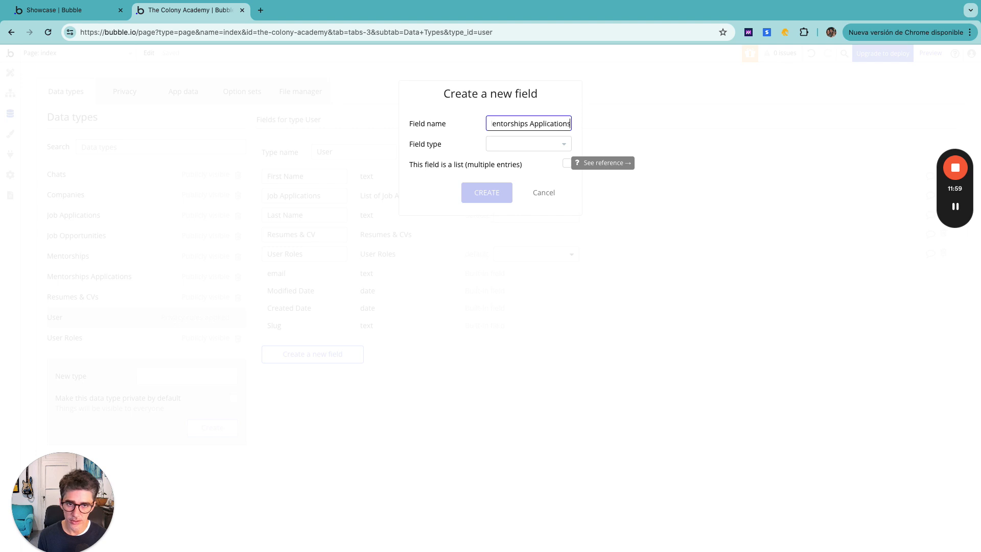
click(516, 144)
text(ment)
click(517, 188)
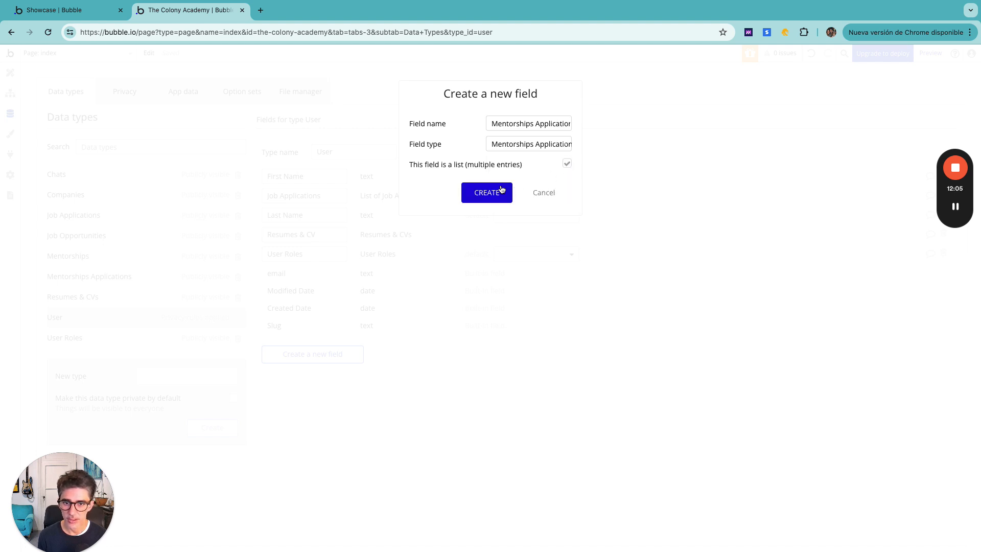
click(566, 163)
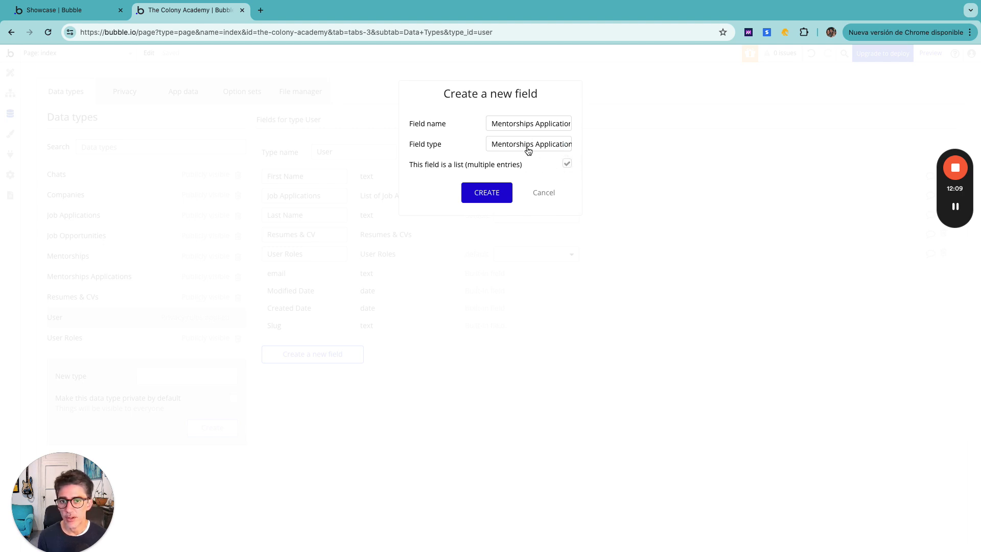
click(484, 192)
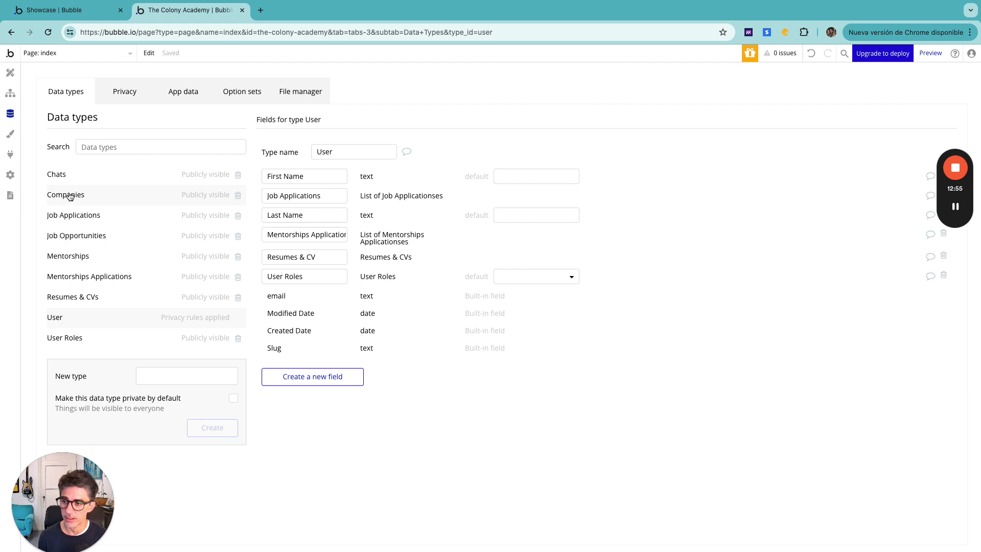
Step: Add a single-entry field named Company of type Companies to the User data type
click(301, 379)
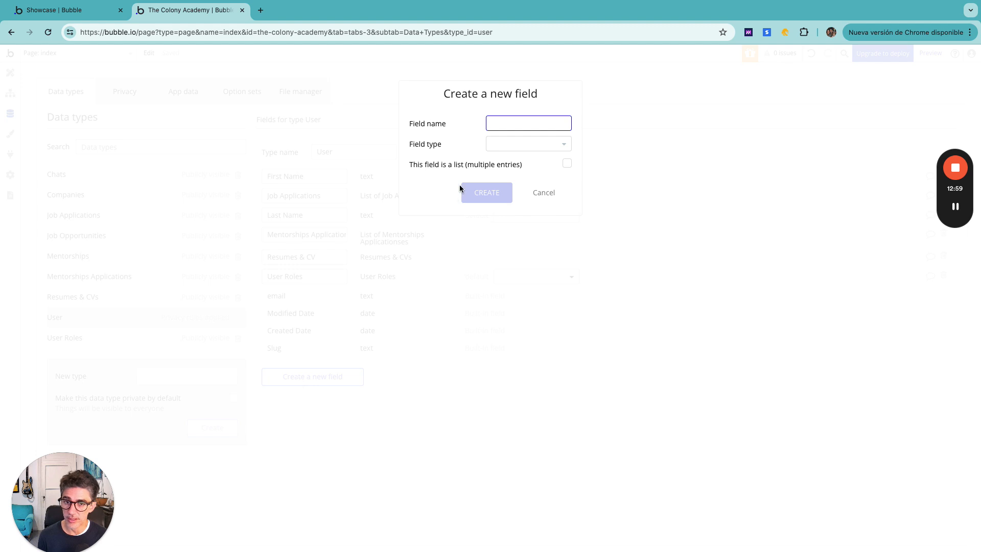
text(Compnay)
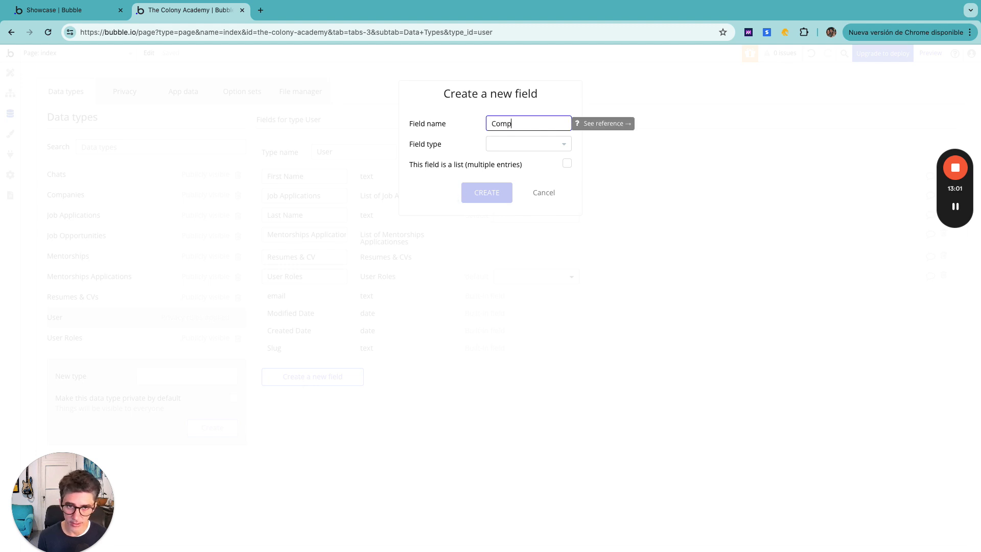
key(BackSpace)
key(BackSpace)
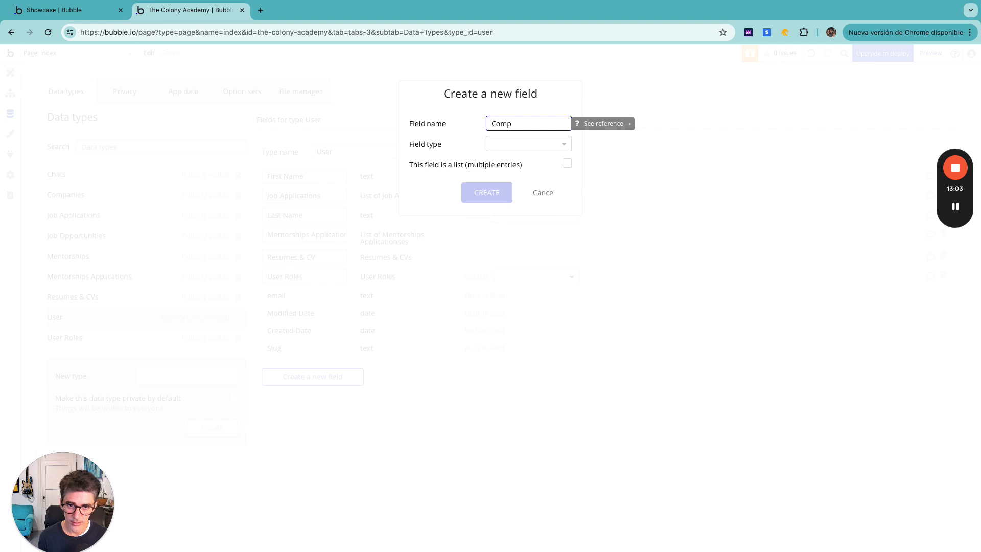
text(any)
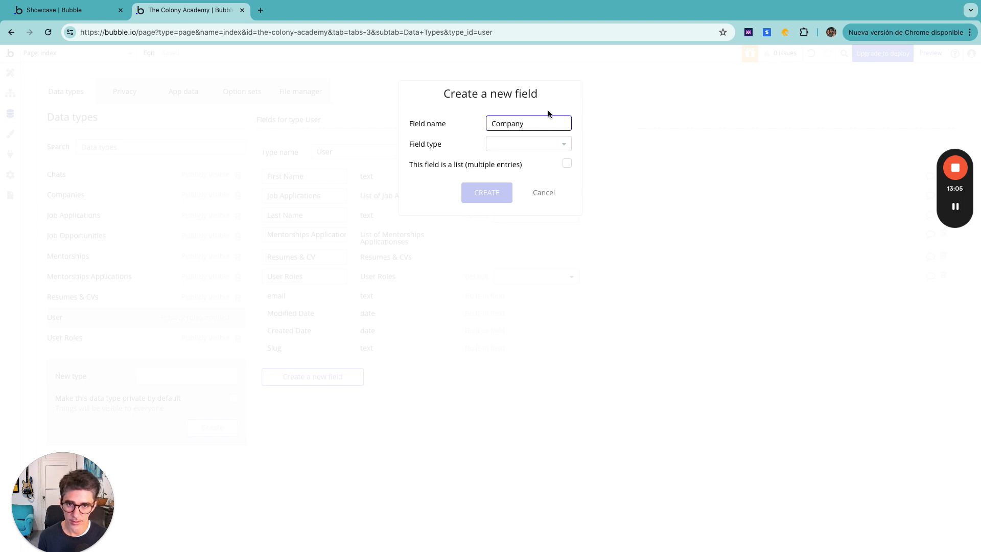
click(518, 150)
text(comp)
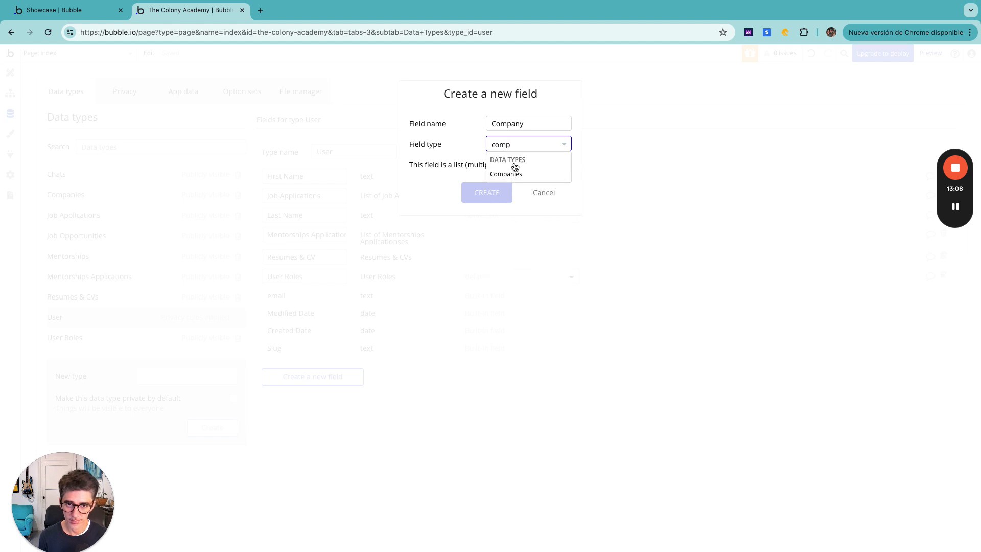
click(509, 174)
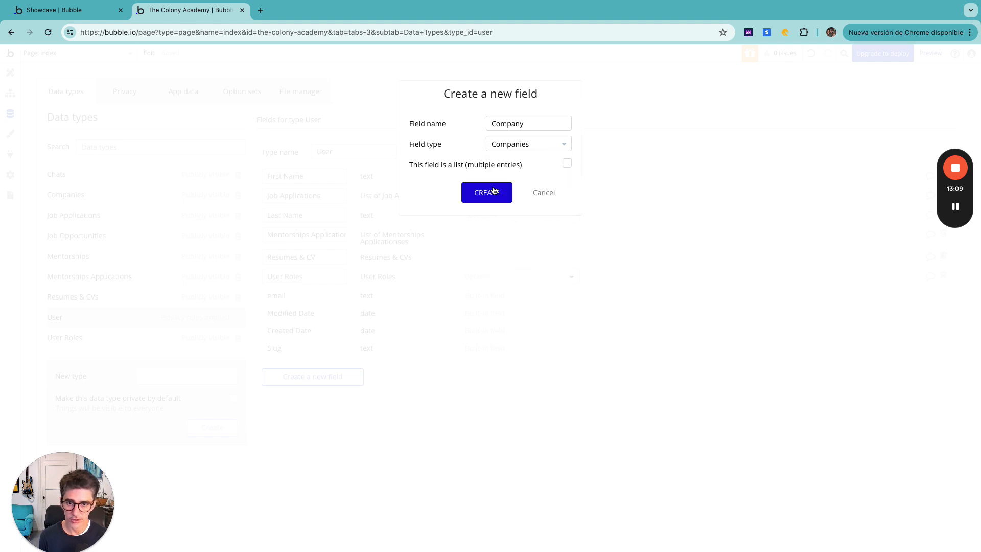
click(494, 190)
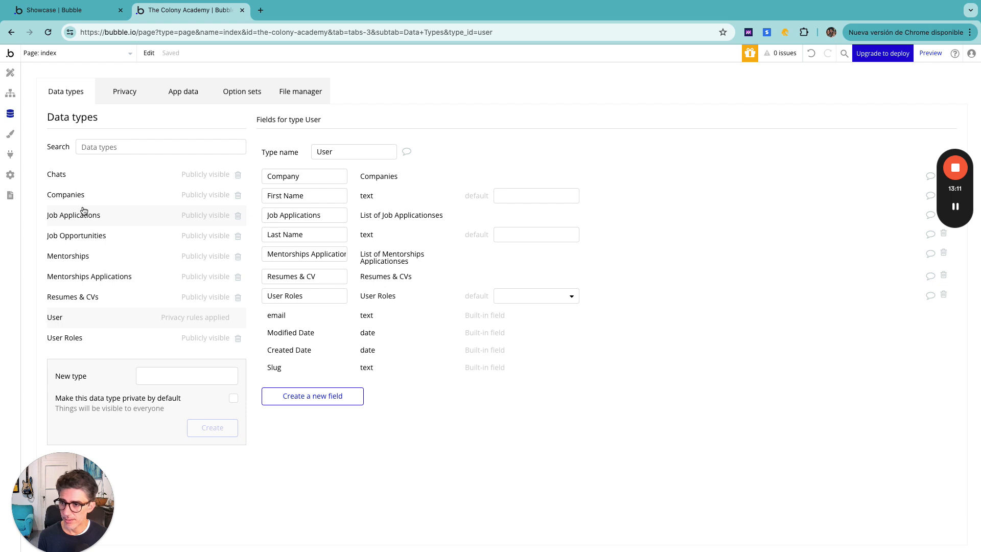
Step: Add a text field named Name to the Companies data type
click(56, 198)
click(333, 255)
text(Comp)
key(BackSpace)
key(BackSpace)
text(Name)
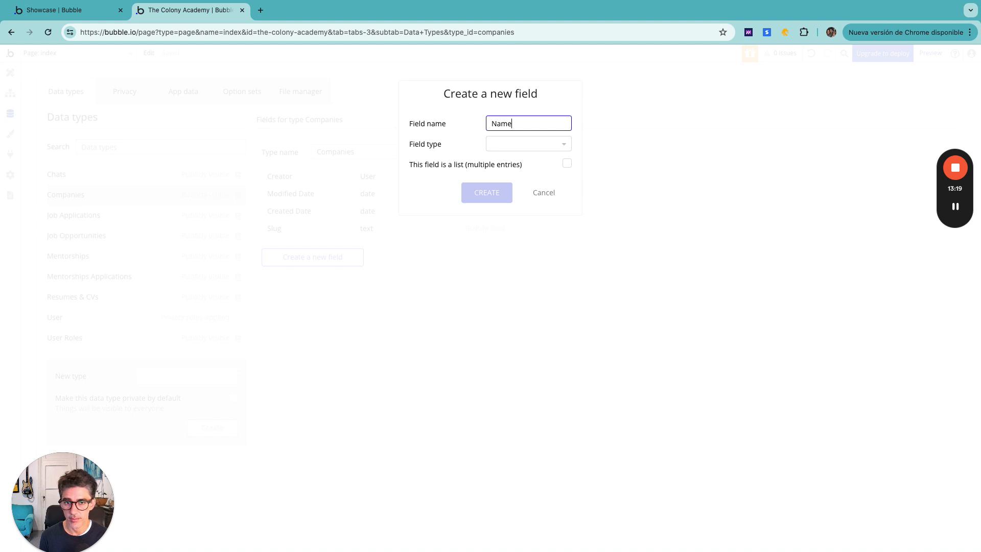
click(519, 142)
text(text)
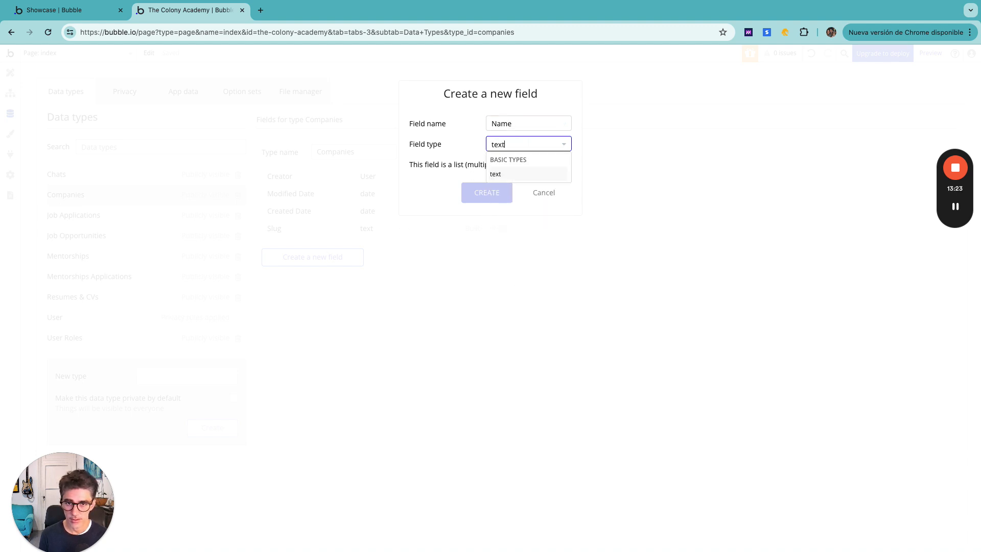
click(511, 174)
click(486, 192)
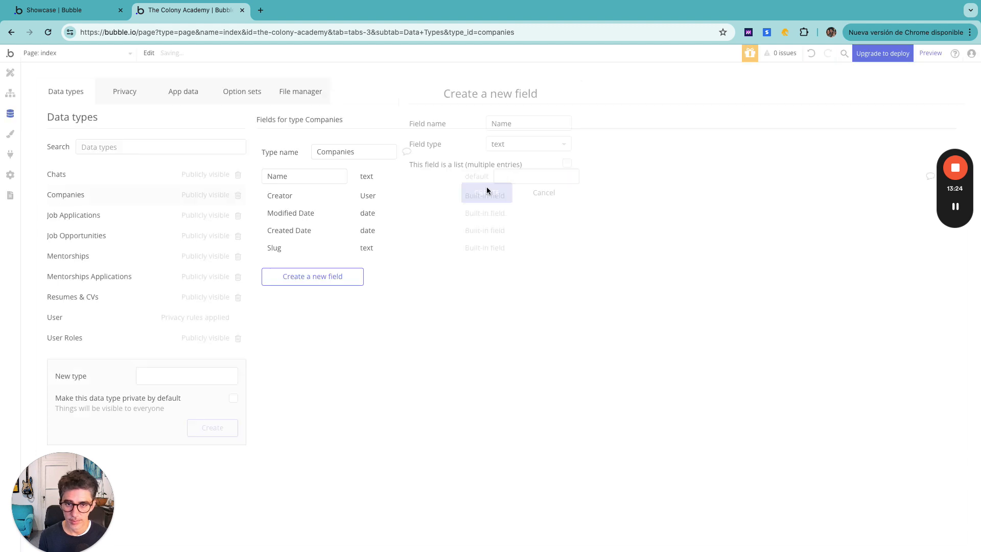
click(289, 275)
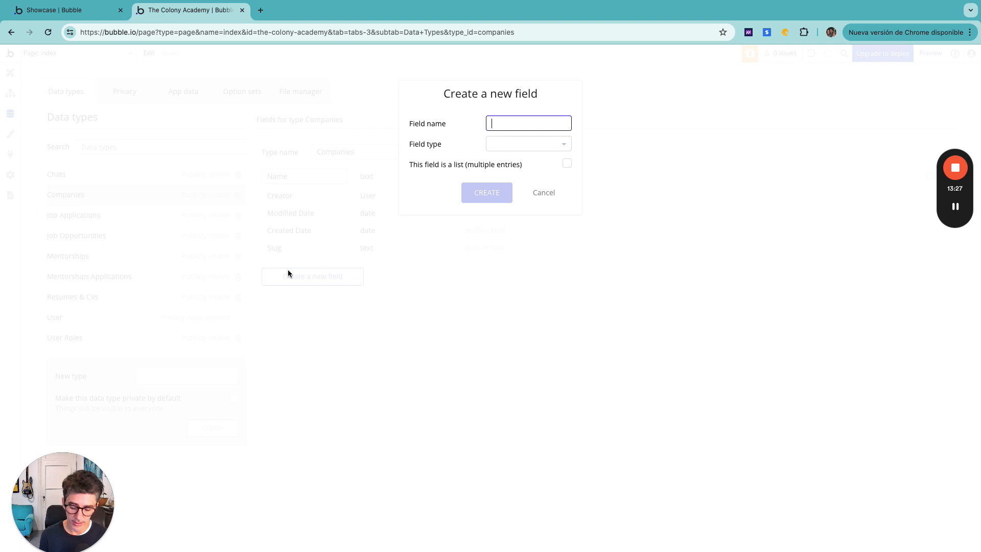
text(Nue)
key(BackSpace)
text(mber of )
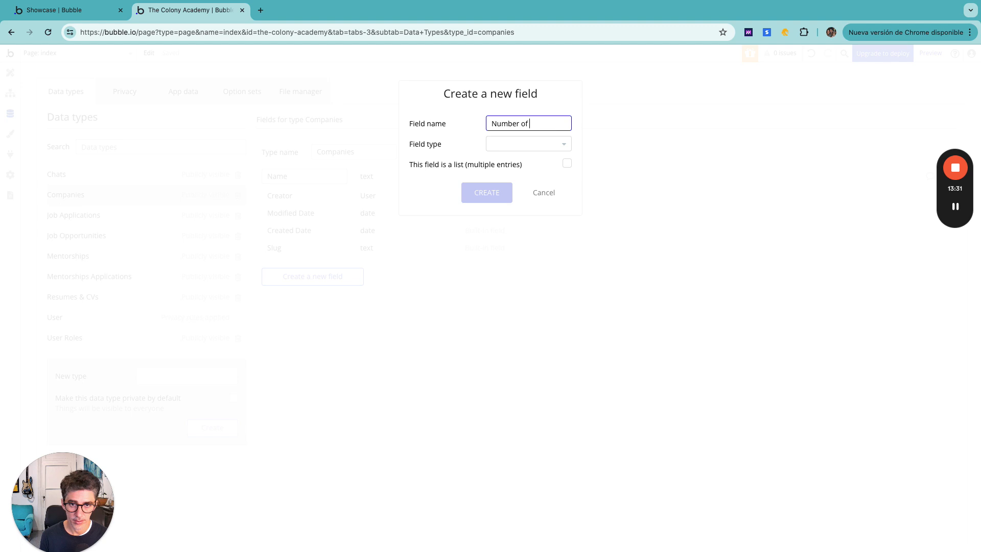
text(Employees)
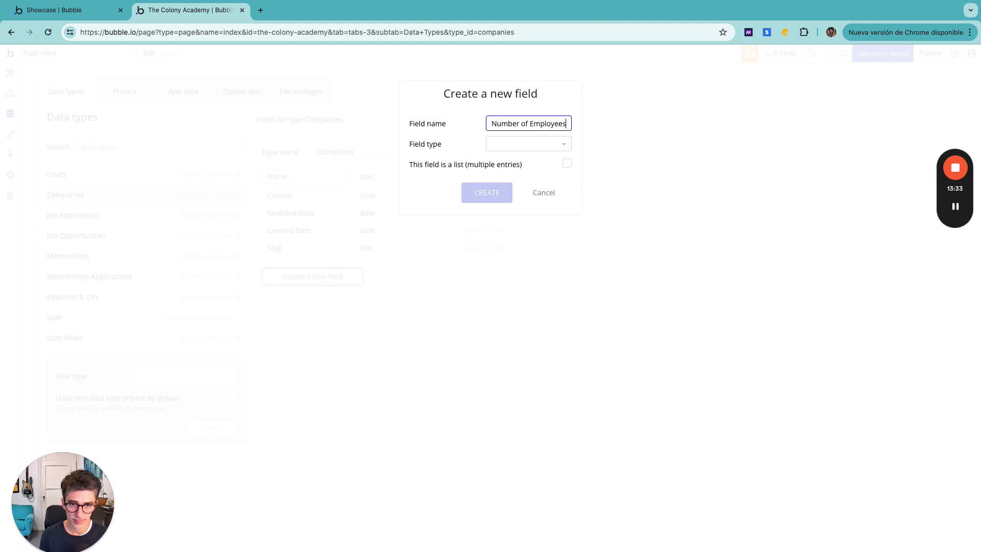
click(508, 144)
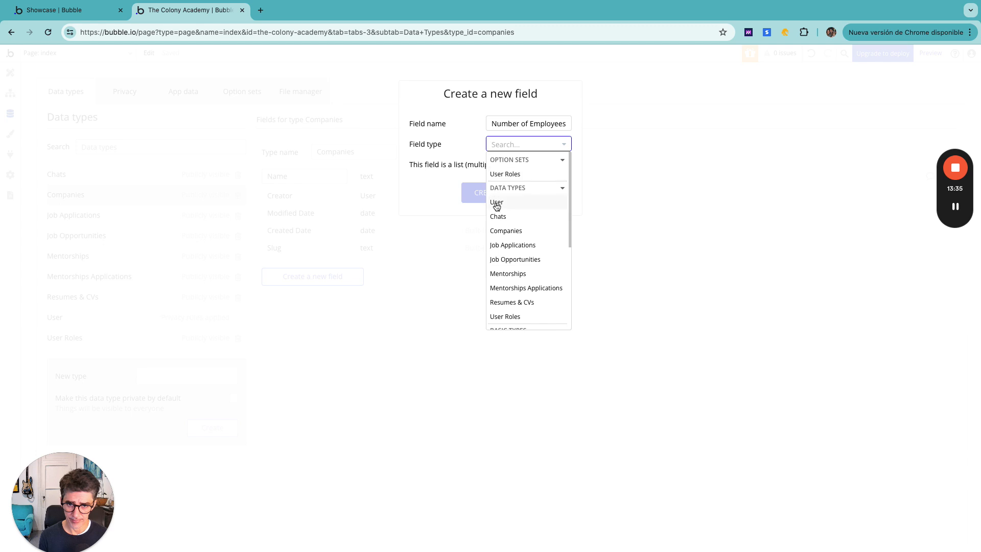
text(nu)
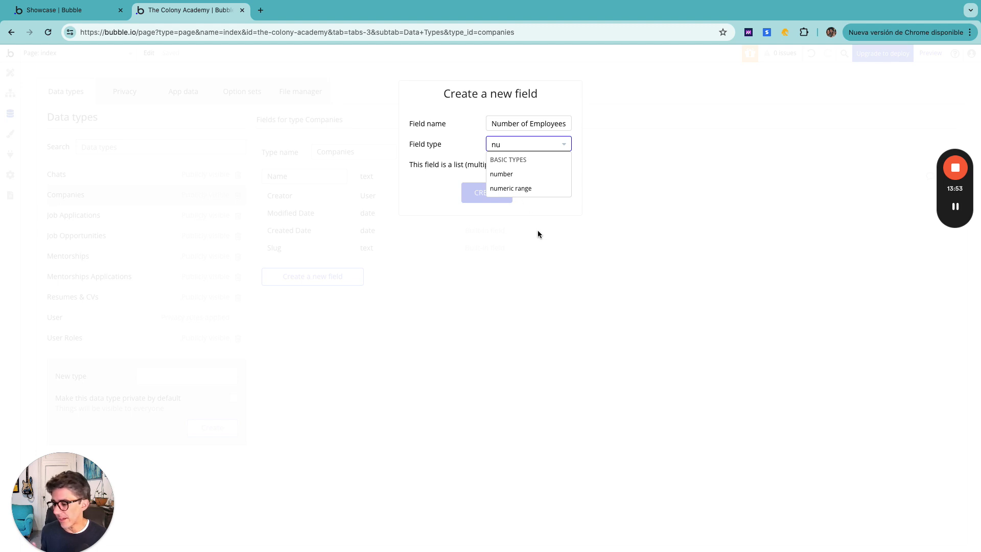
click(549, 239)
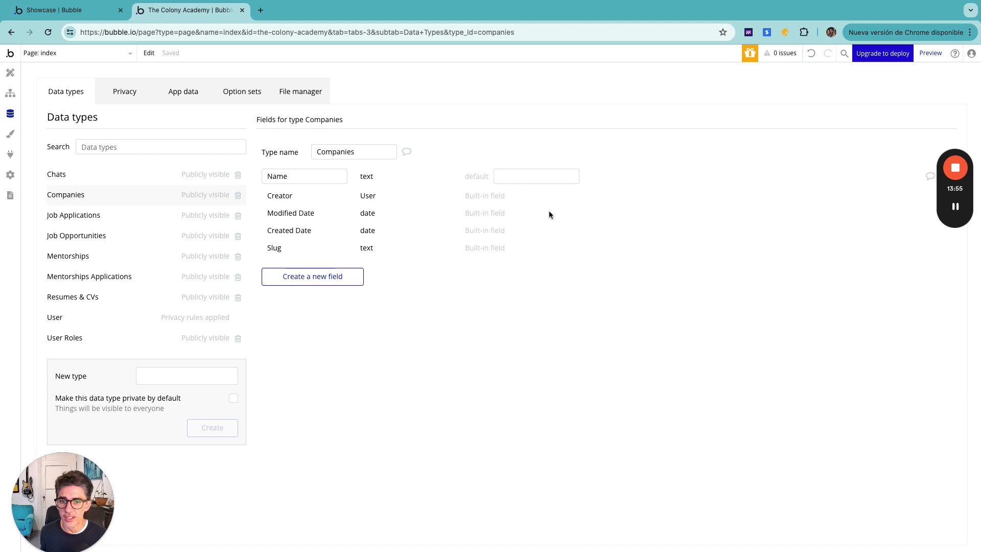
Step: Create a new option set named Company Size
click(245, 92)
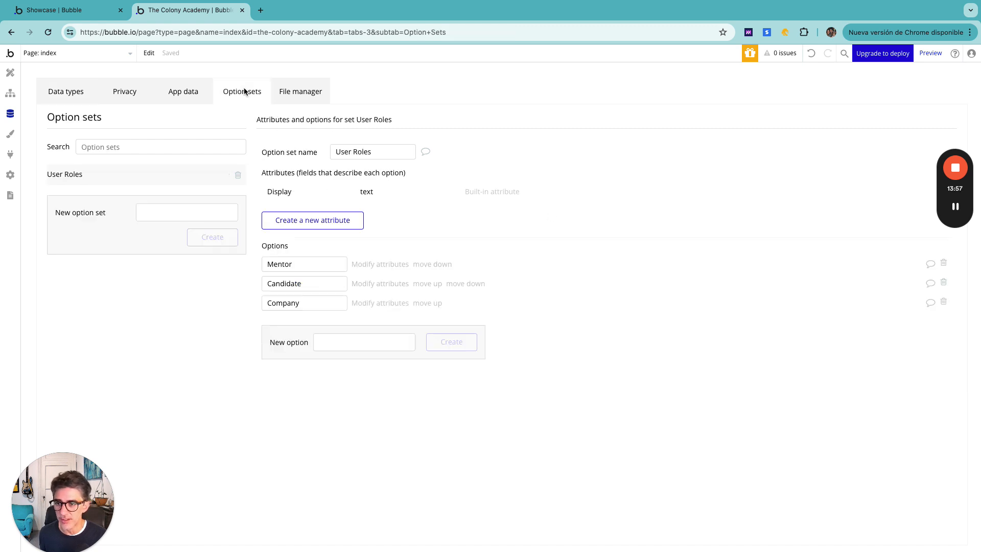
click(120, 147)
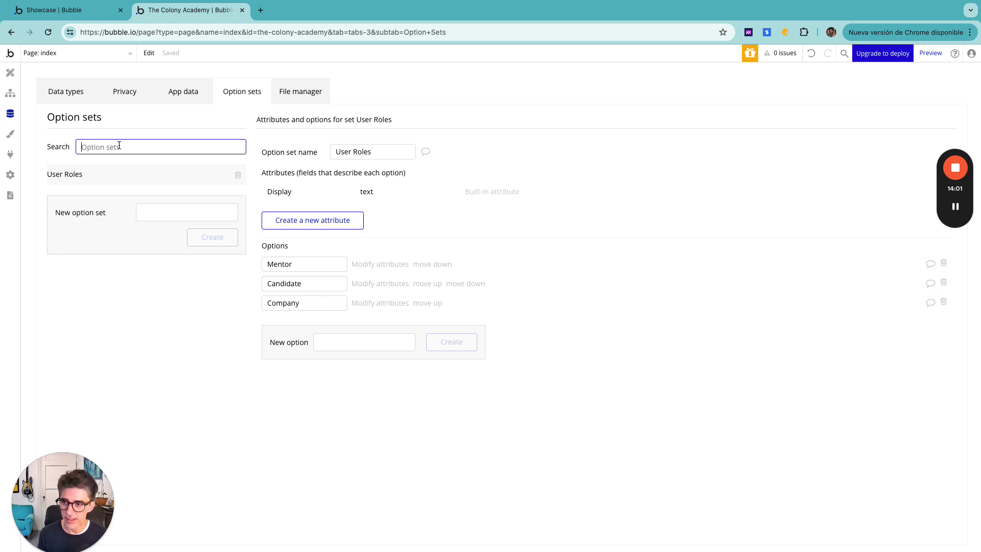
text(Comp)
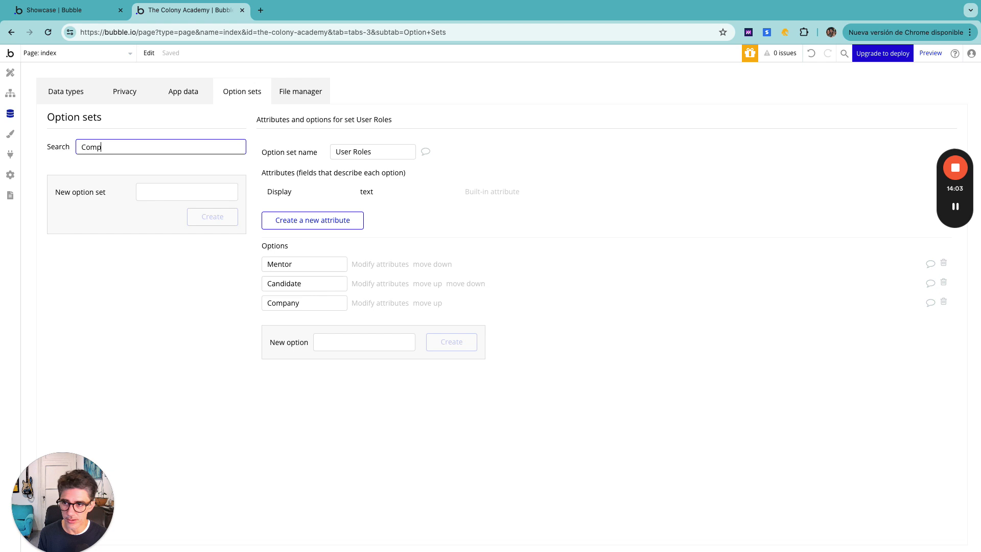
text(any Size)
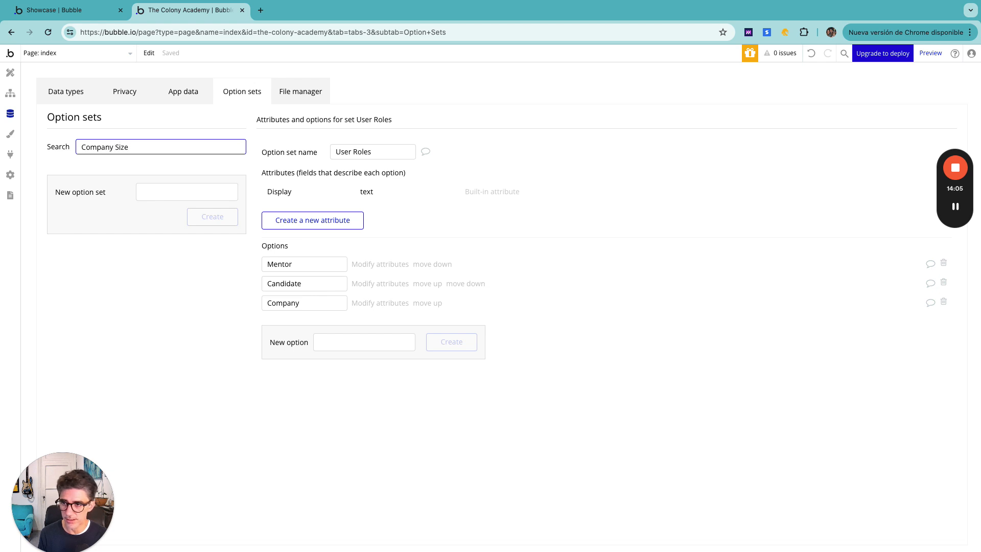
key(super+a)
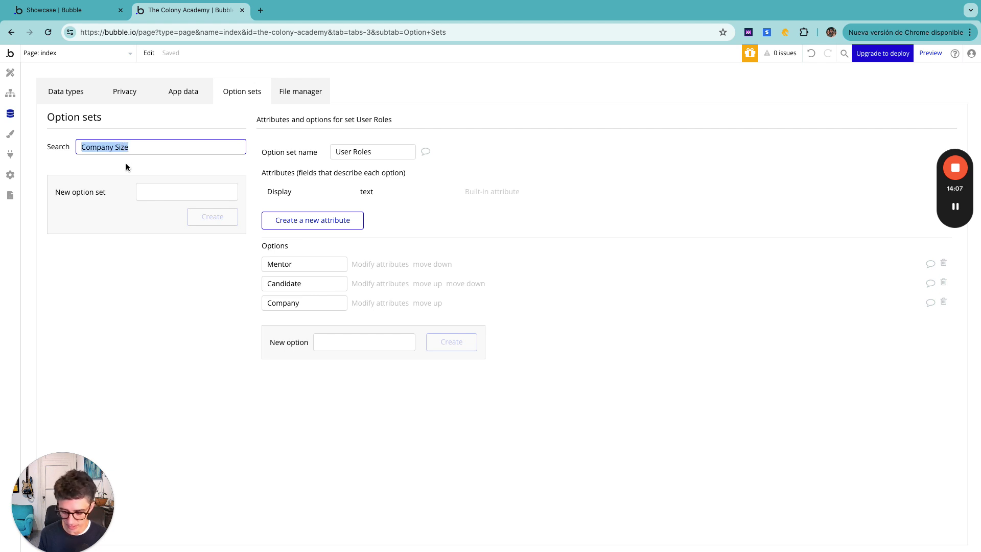
key(super+c)
click(158, 194)
key(super+v)
click(200, 217)
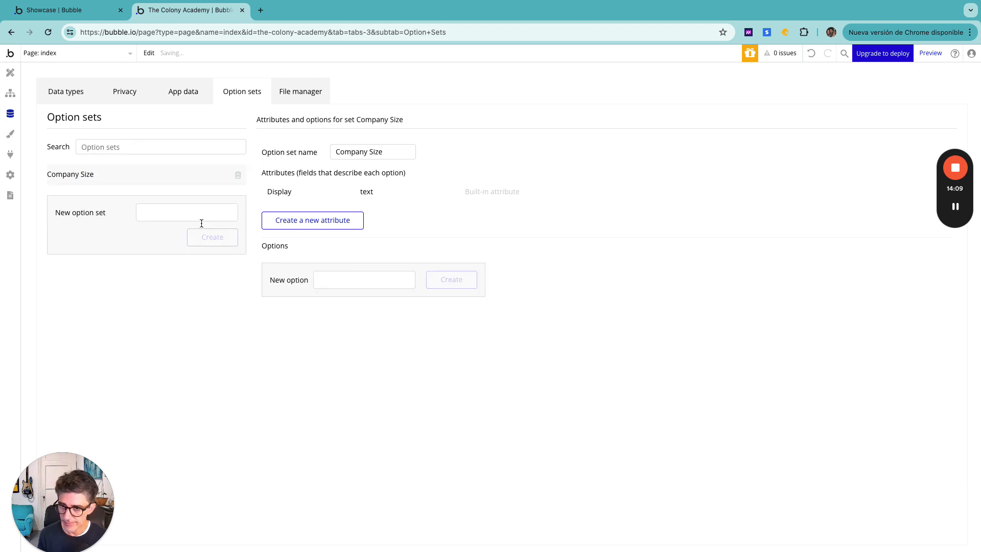
Step: Add the options 1-10, 11-50, 51-100, 101-500, 501-1.000 and +1.000 to the Company Size option set
click(322, 280)
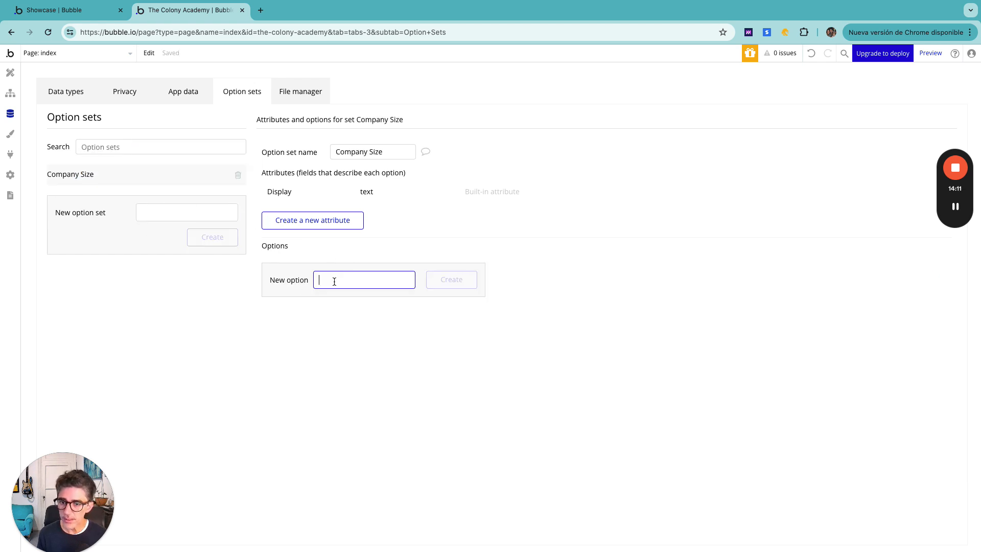
text(1-10)
key(Return)
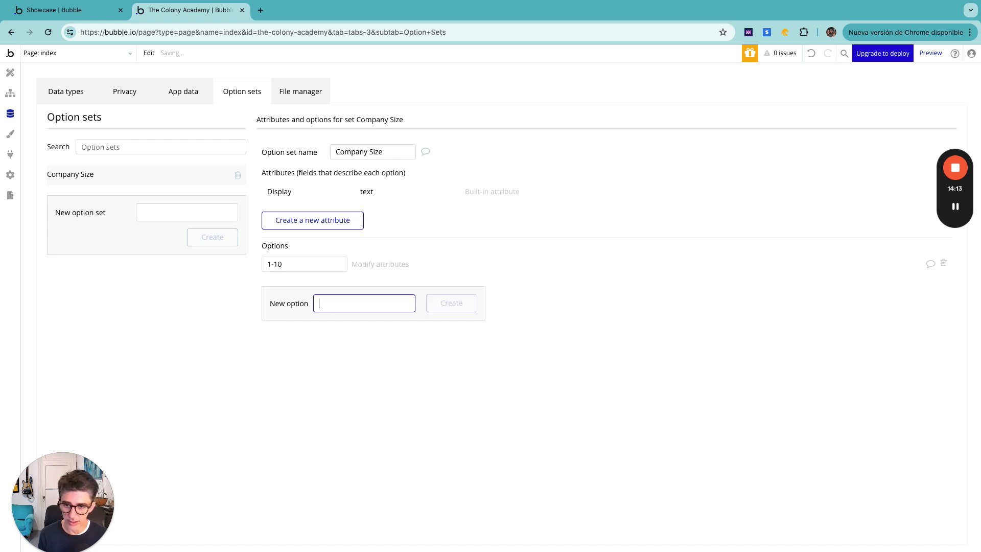
text(11-50)
key(Return)
text(51-100)
key(Return)
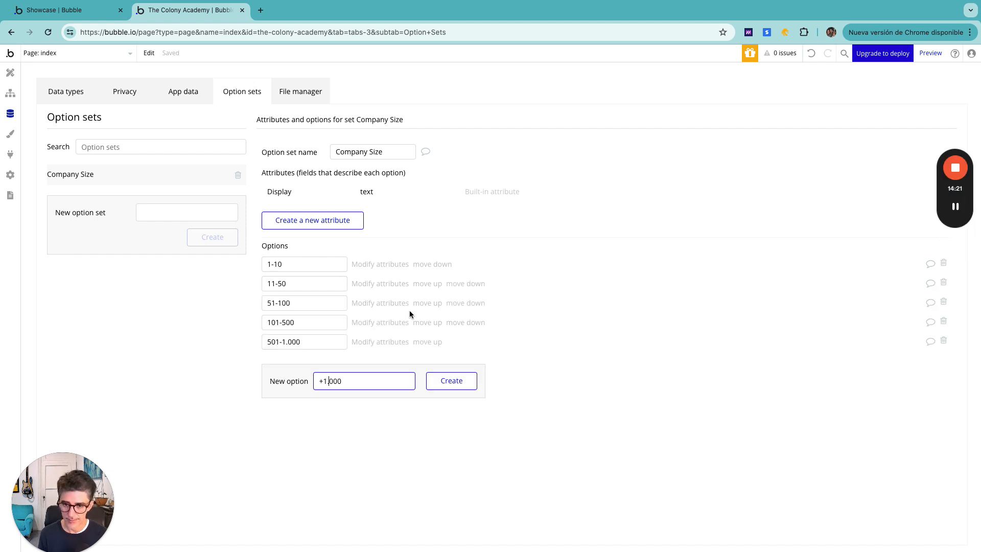
click(449, 384)
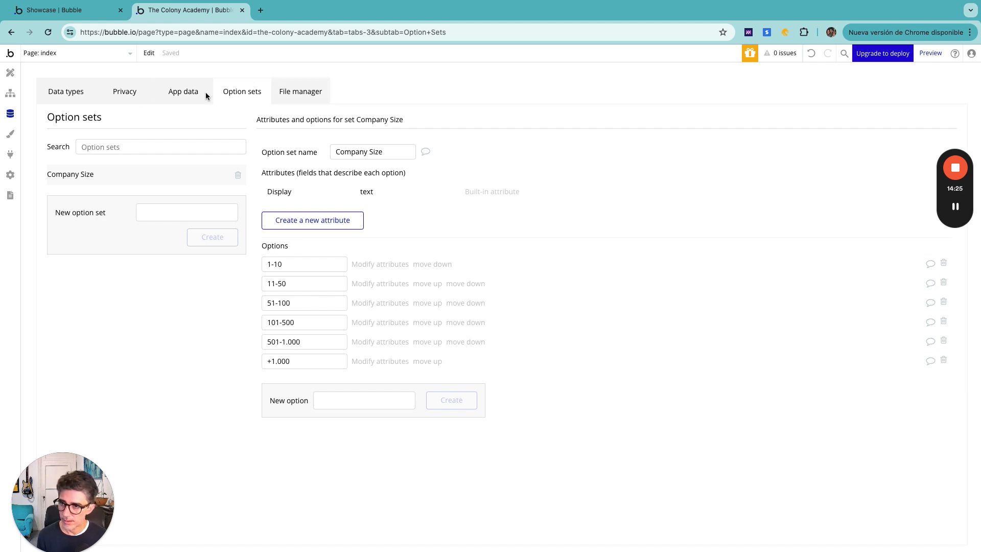
Step: Add a single-entry field named Company Size, using the Company Size option set as its type, to the Companies data type
click(65, 92)
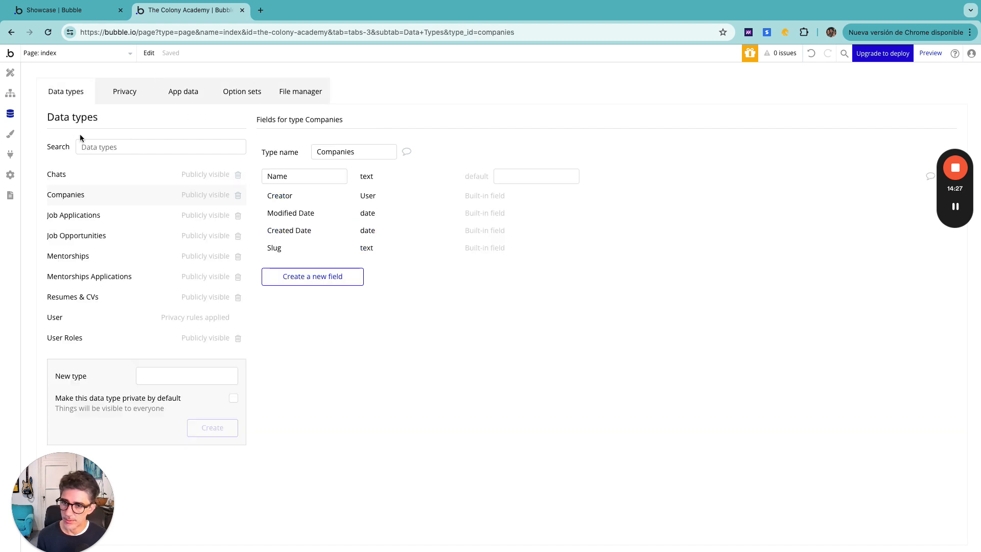
click(314, 278)
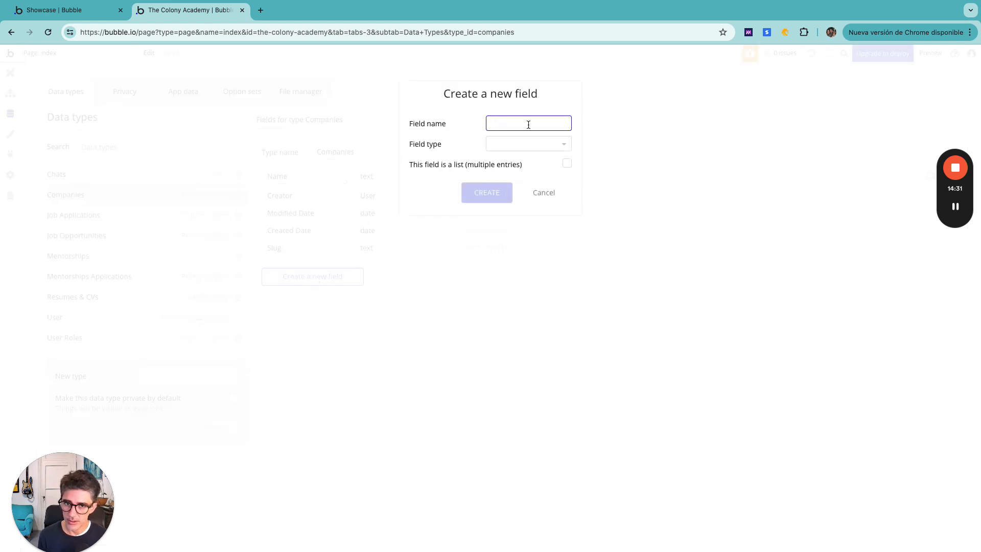
text(Company Size)
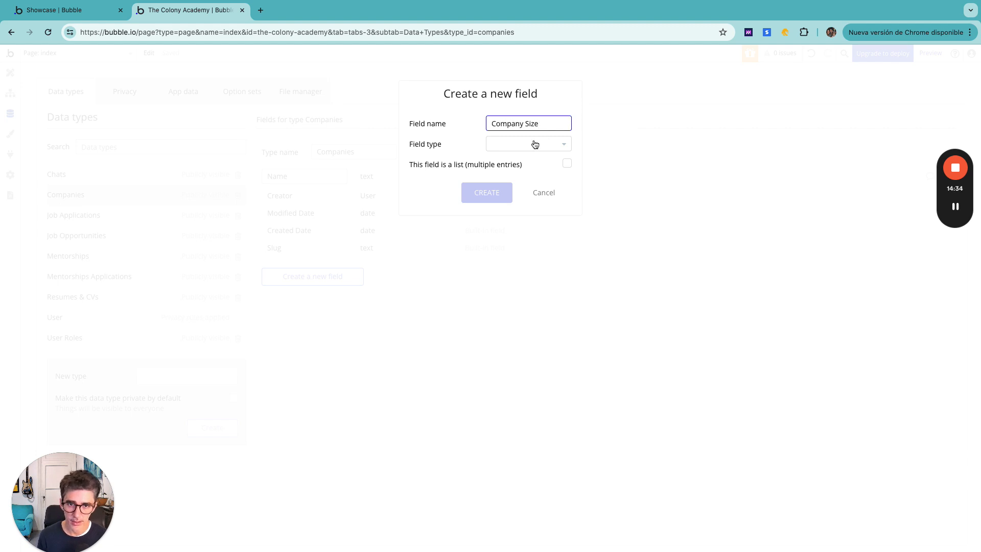
click(534, 142)
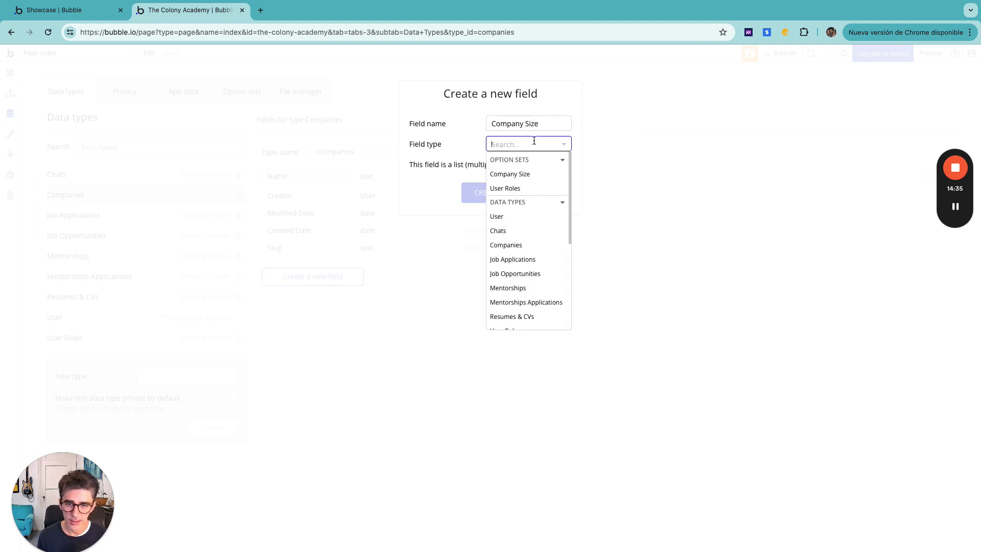
click(508, 175)
click(480, 195)
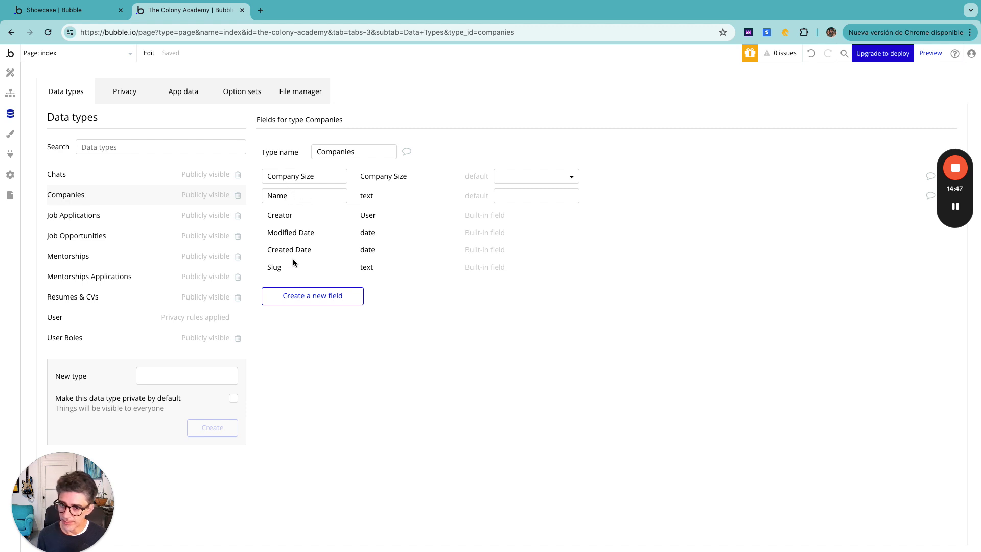
Step: Add a list field named Company Members of type User to the Companies data type
click(304, 297)
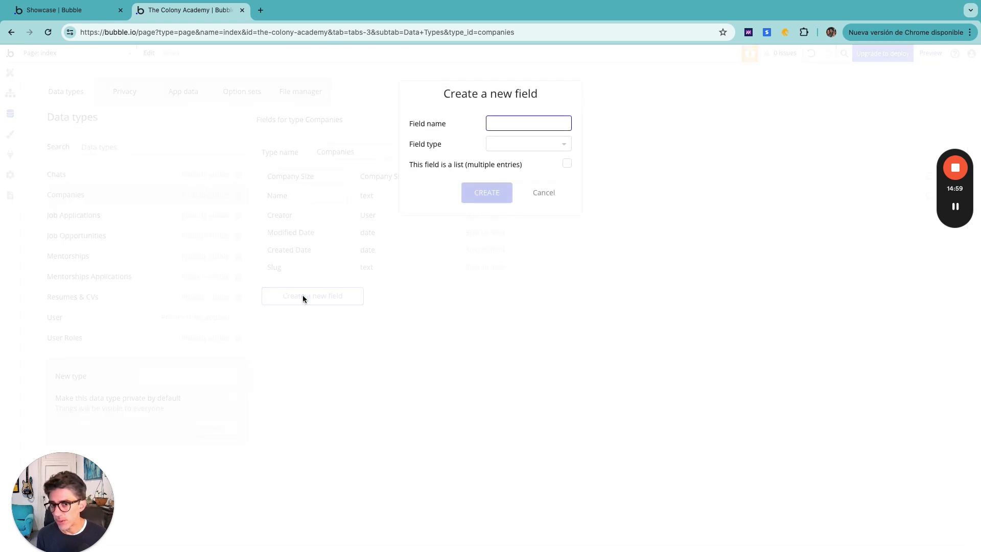
text(Co)
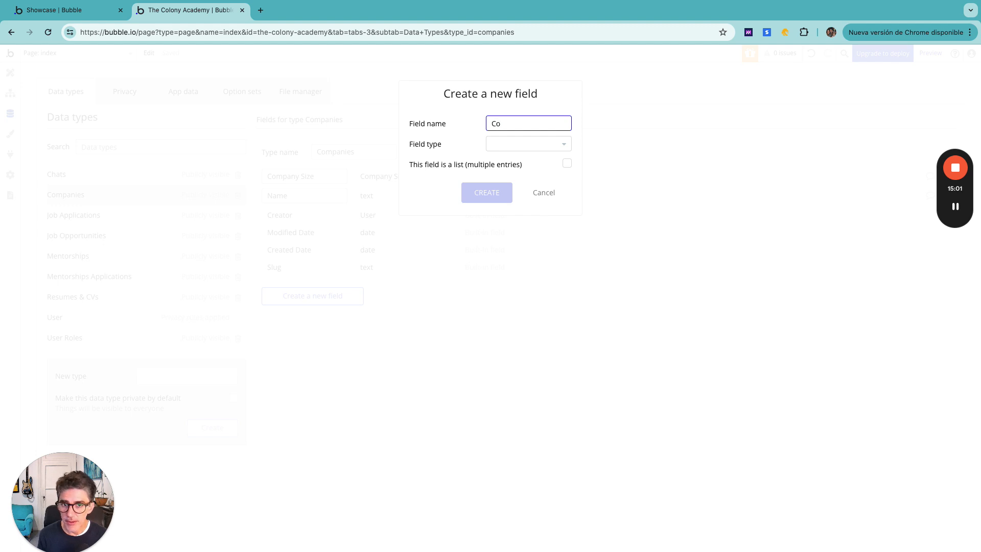
text(mpany Members)
click(531, 145)
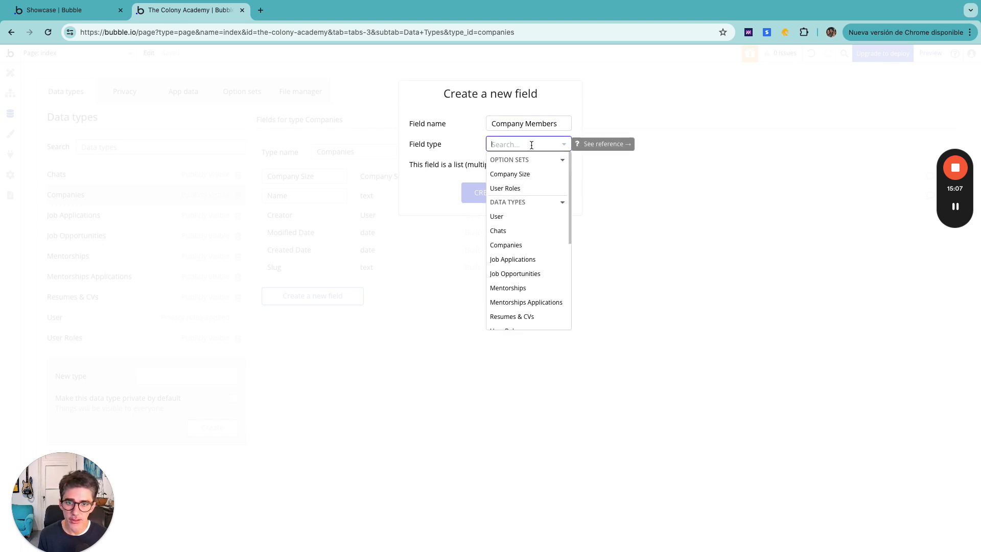
click(504, 216)
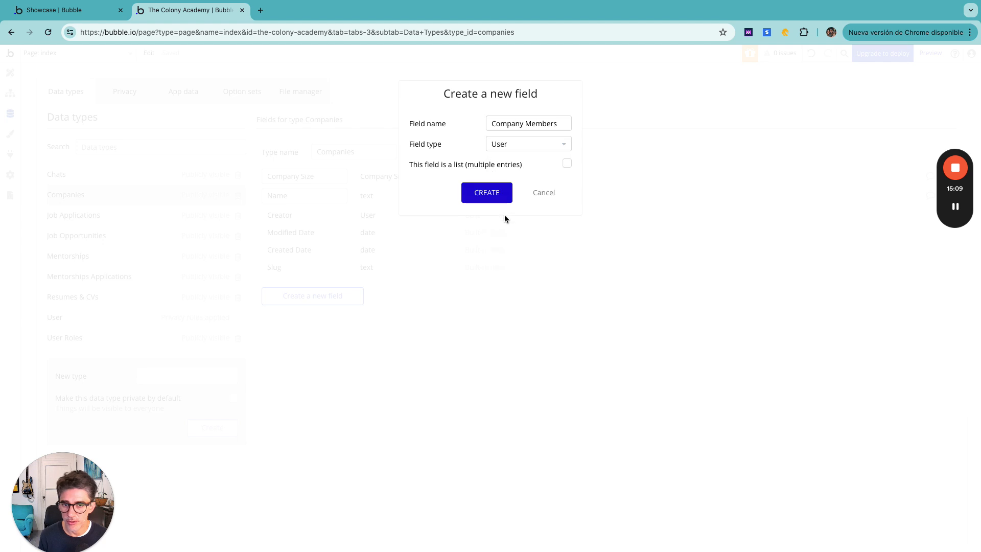
click(567, 163)
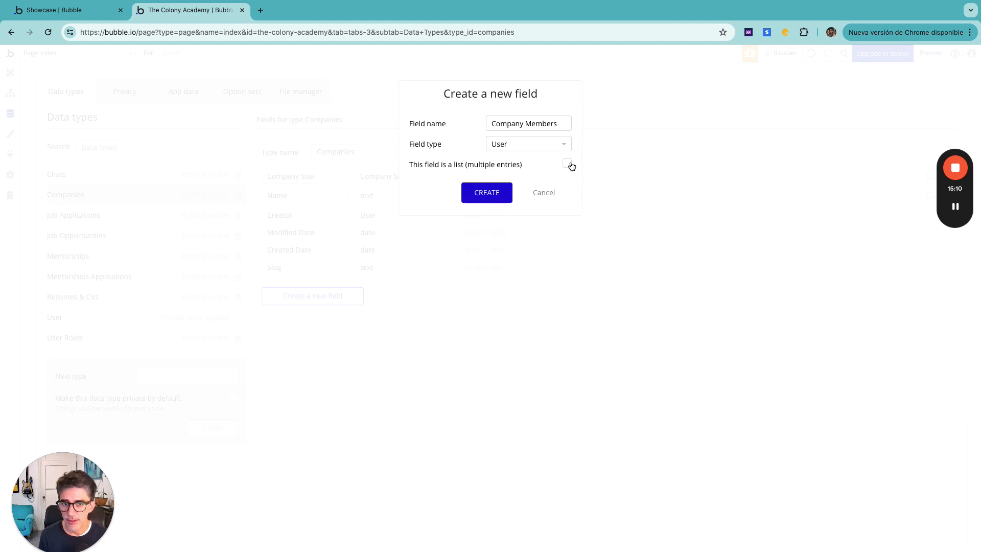
click(495, 192)
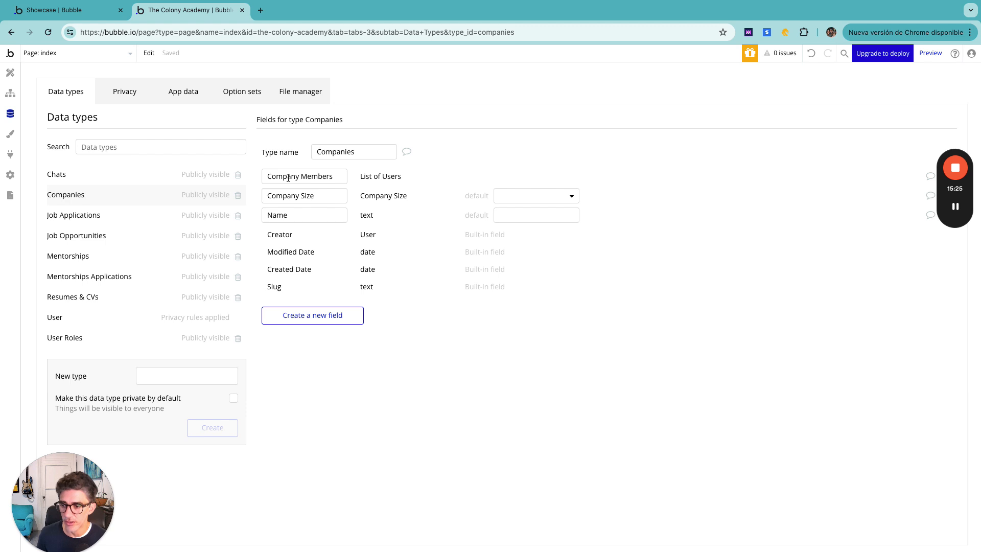
Step: Add a text field named Title to the Job Opportunities data type
click(58, 317)
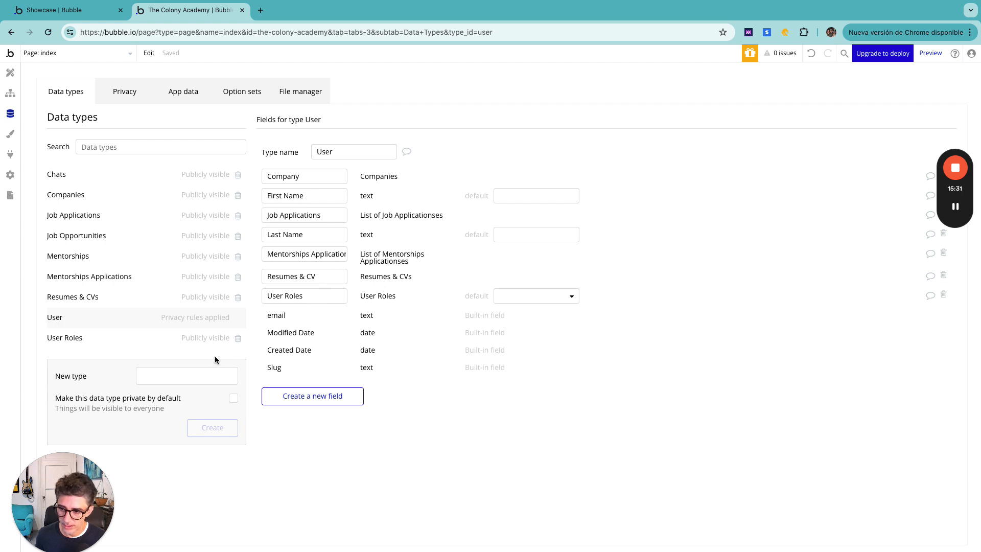
click(79, 239)
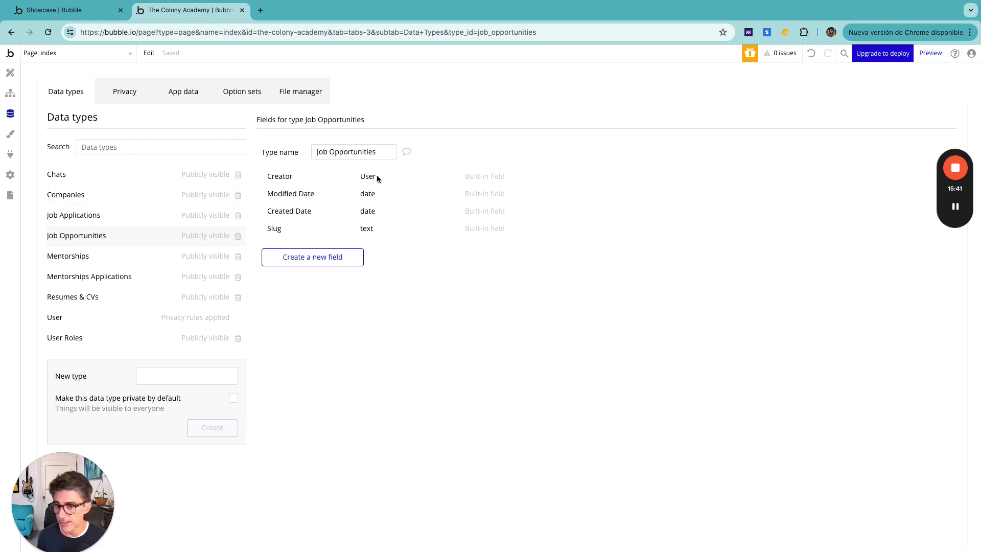
click(312, 258)
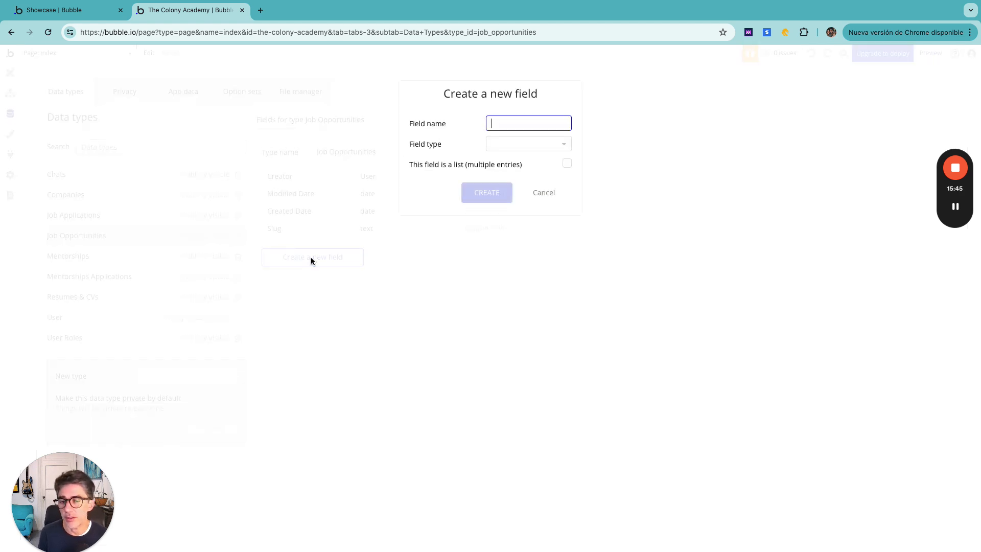
click(526, 142)
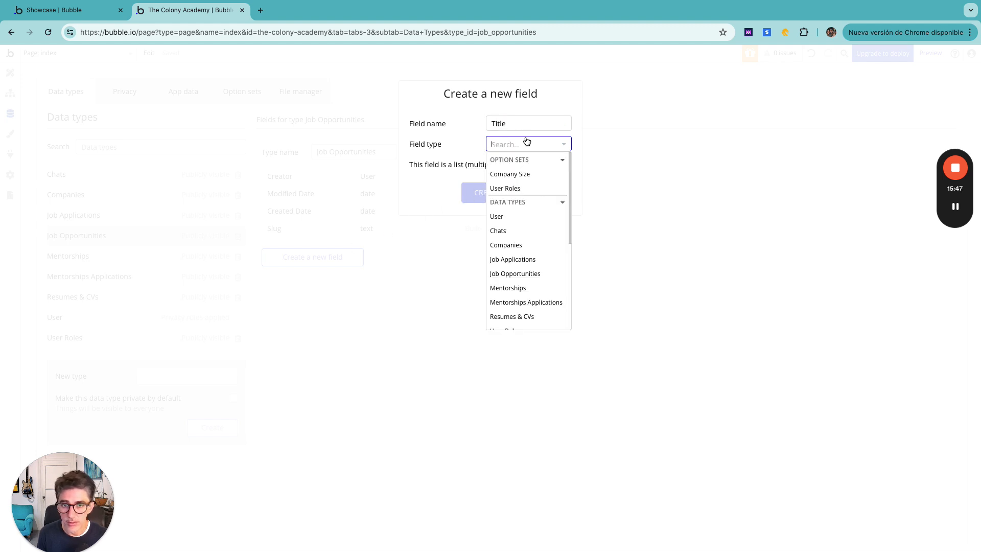
text(text)
click(508, 178)
click(474, 199)
Step: Add a text field named Description to the Job Opportunities data type
click(313, 276)
text(Desc)
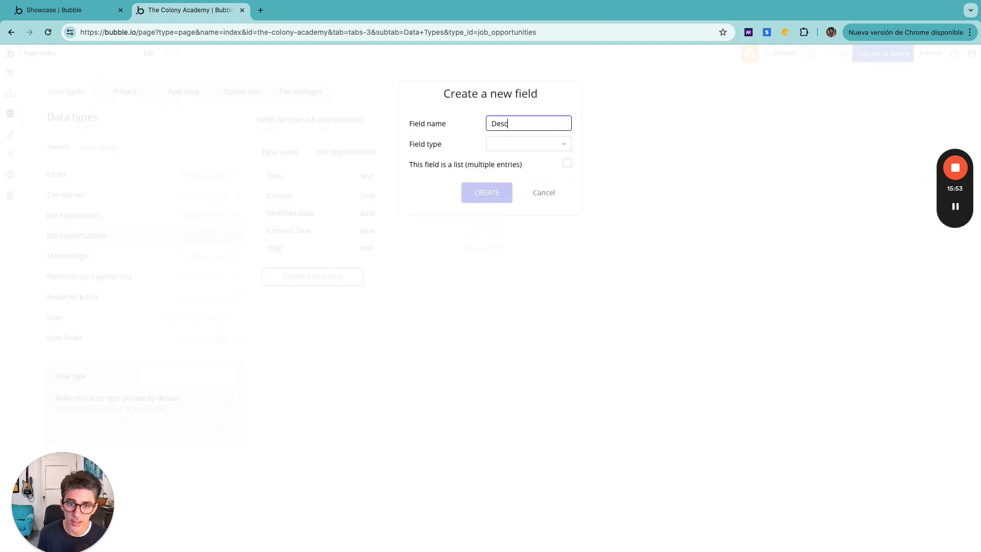
text(ripción)
text(tio)
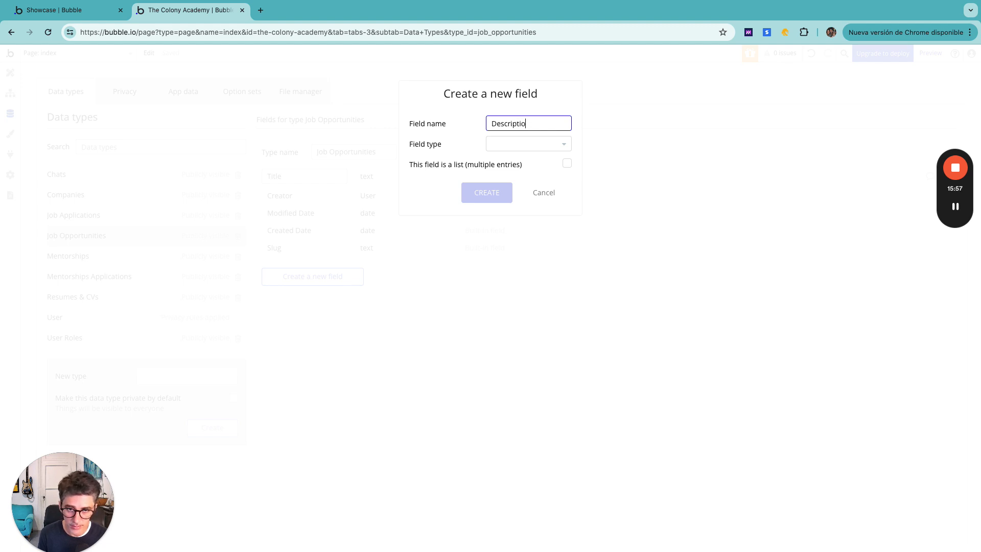
text(n)
click(509, 142)
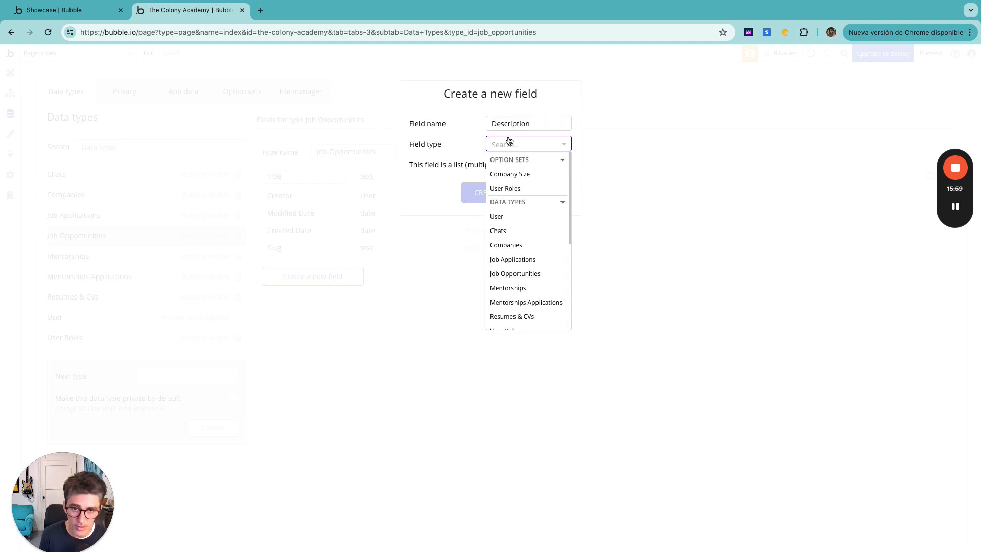
text(tex)
click(508, 169)
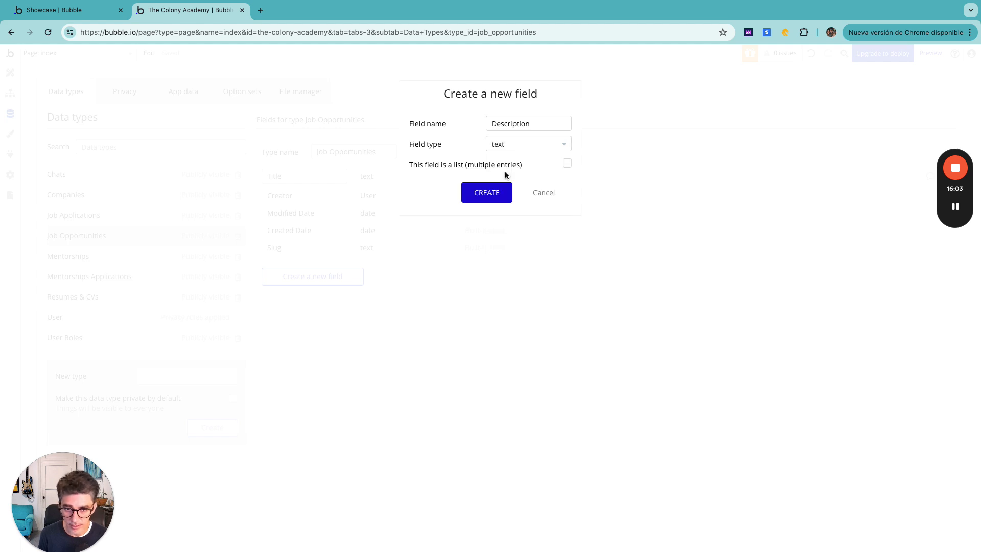
click(485, 199)
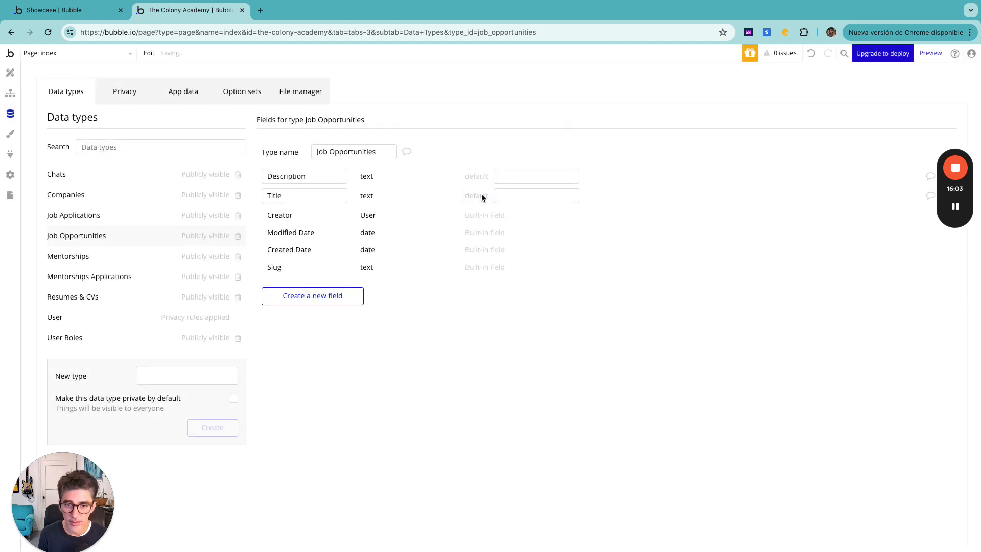
Step: Add a geographic address field named GEO to the Job Opportunities data type
click(313, 301)
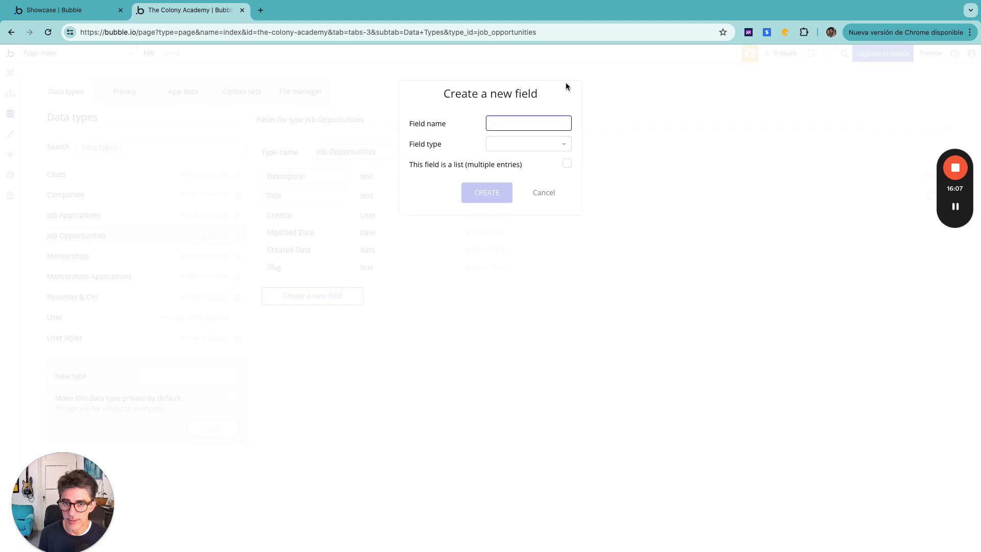
text(GEO)
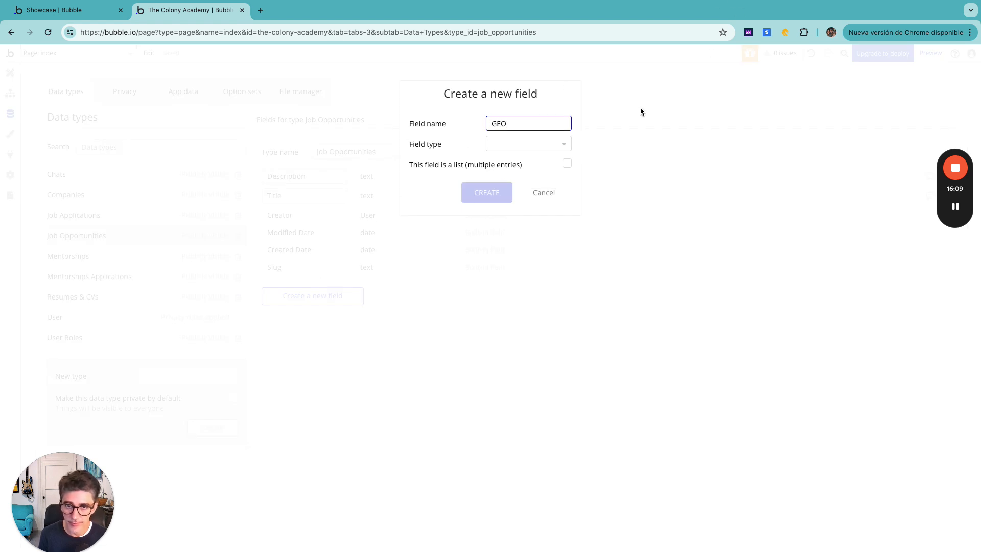
click(518, 147)
text(ge)
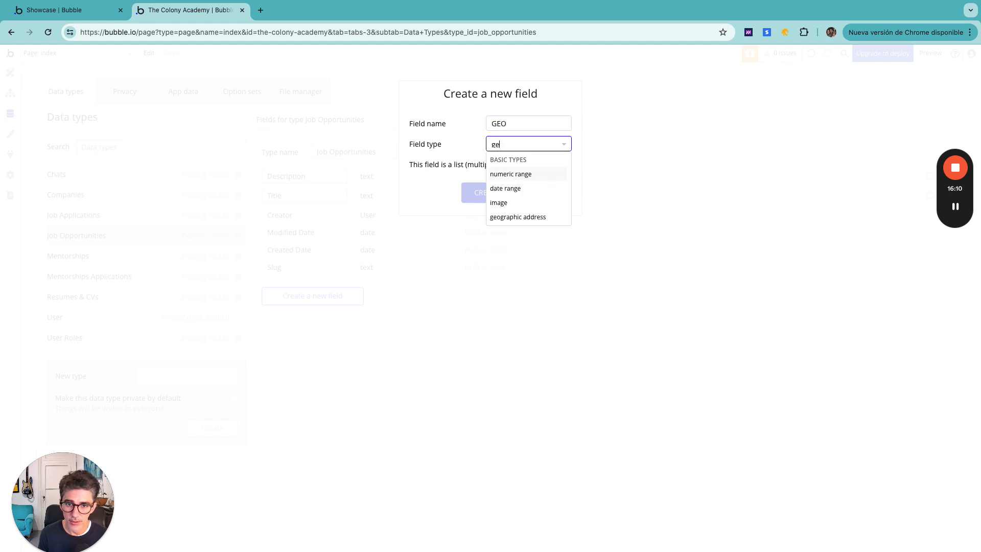
click(500, 216)
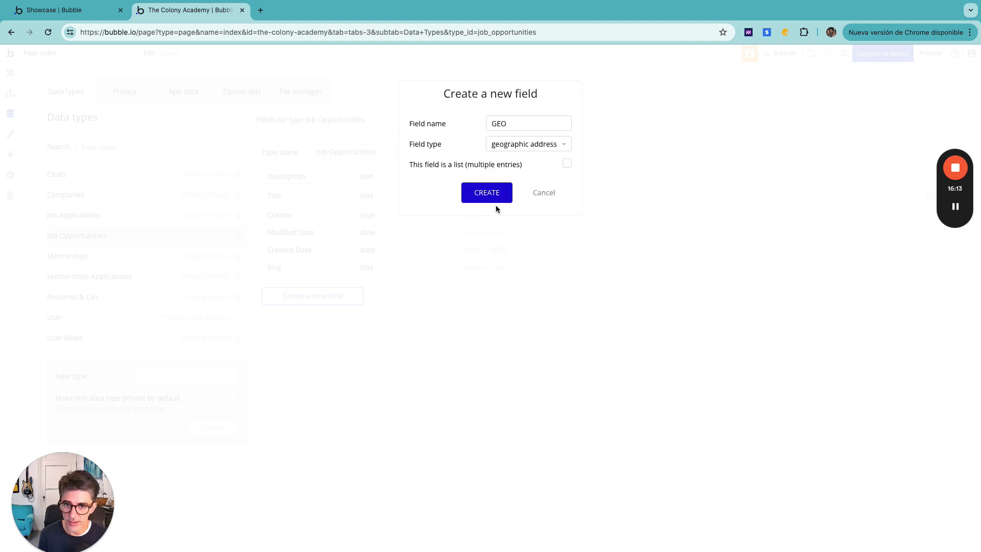
click(484, 197)
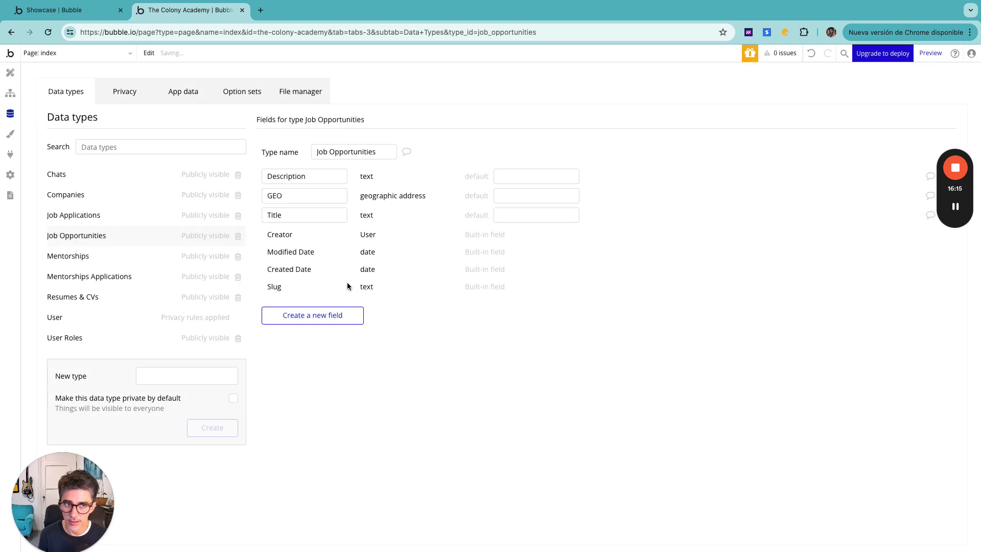
Step: Review the fields of the Mentorships, Job Opportunities and Job Applications data types
click(77, 255)
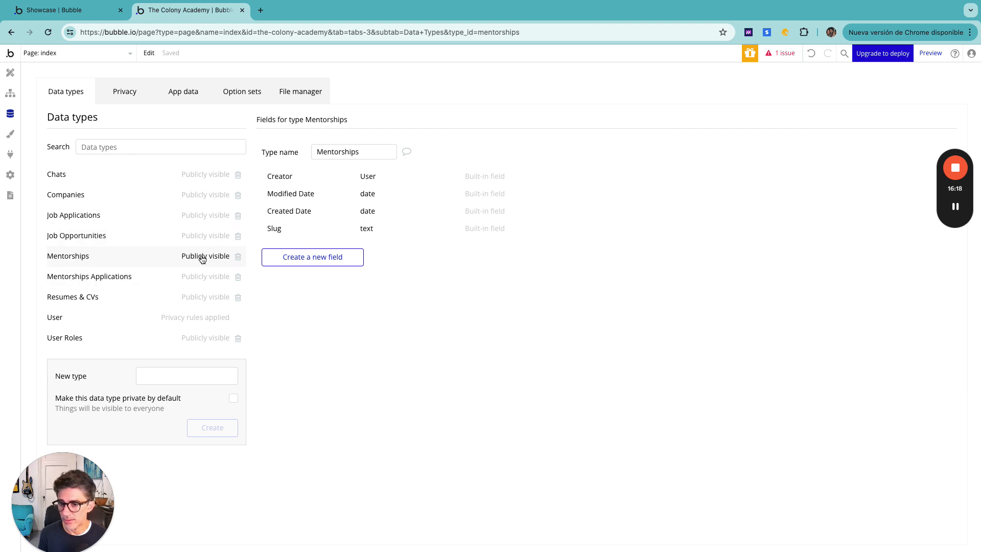
click(80, 241)
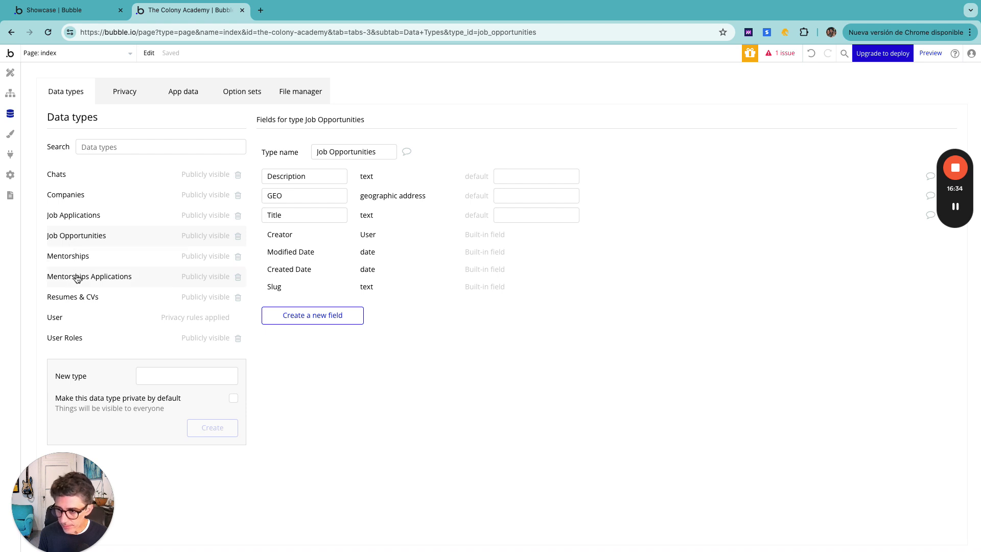
click(74, 215)
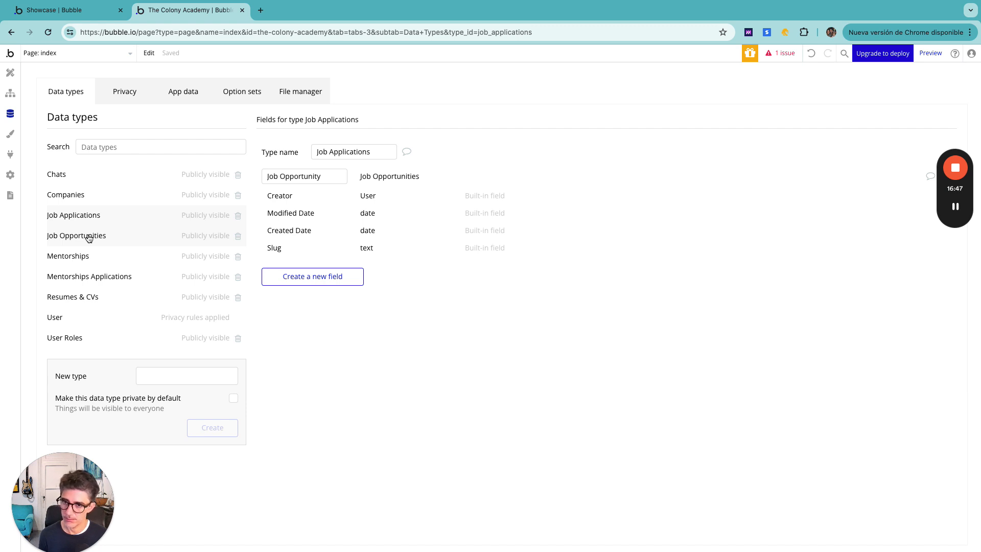
Step: Switch to draw.io by opening it in a new browser tab
key(ctrl+Up)
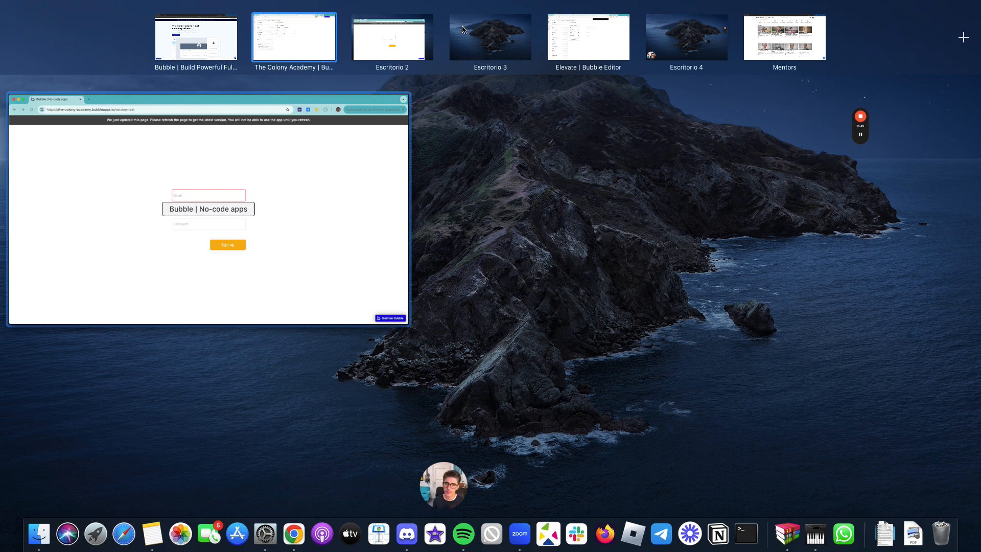
click(301, 44)
click(260, 12)
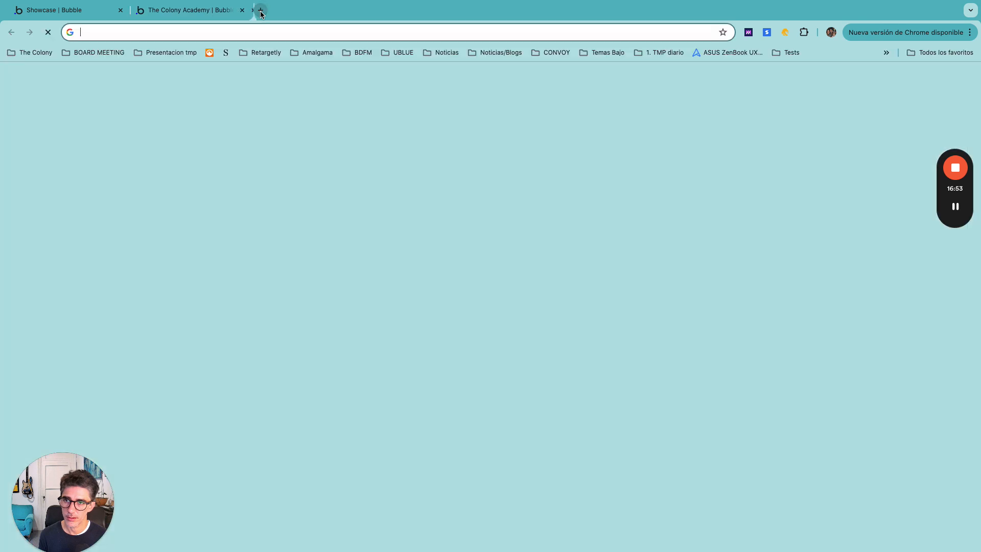
text(draw)
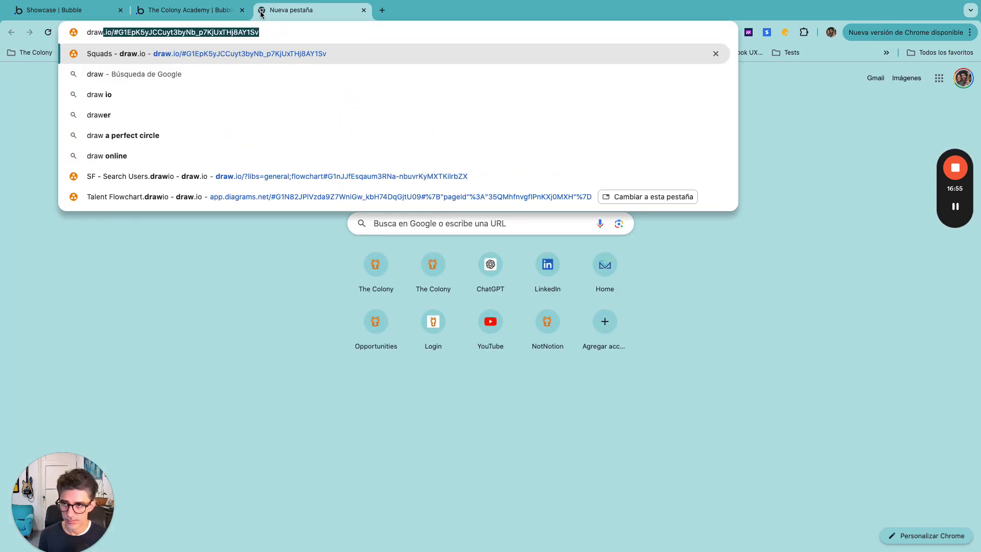
text(.io)
key(Delete)
key(Return)
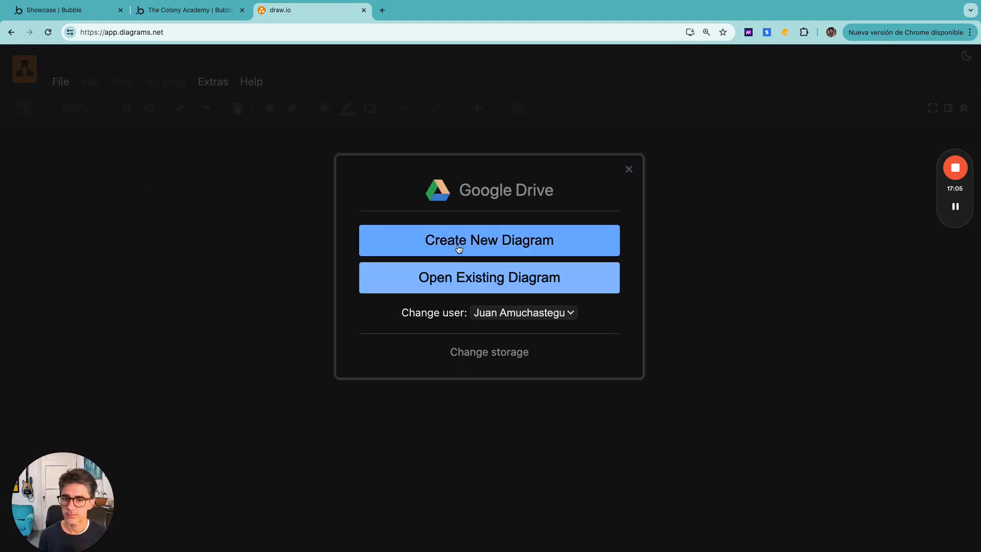
Step: Create a new diagram named DataBase.drawio in the root folder of Google Drive
click(458, 248)
text(DataBase.drawio)
key(Return)
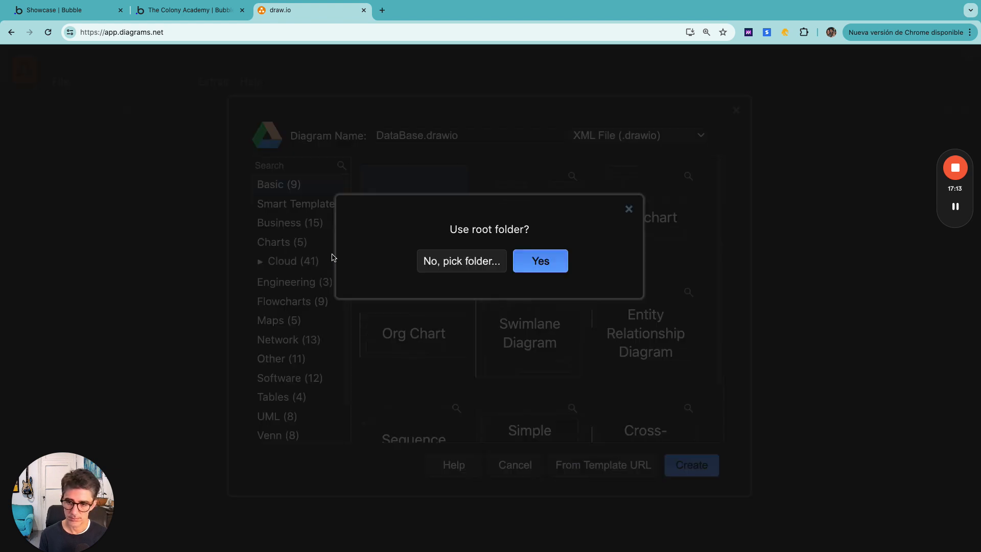
click(540, 262)
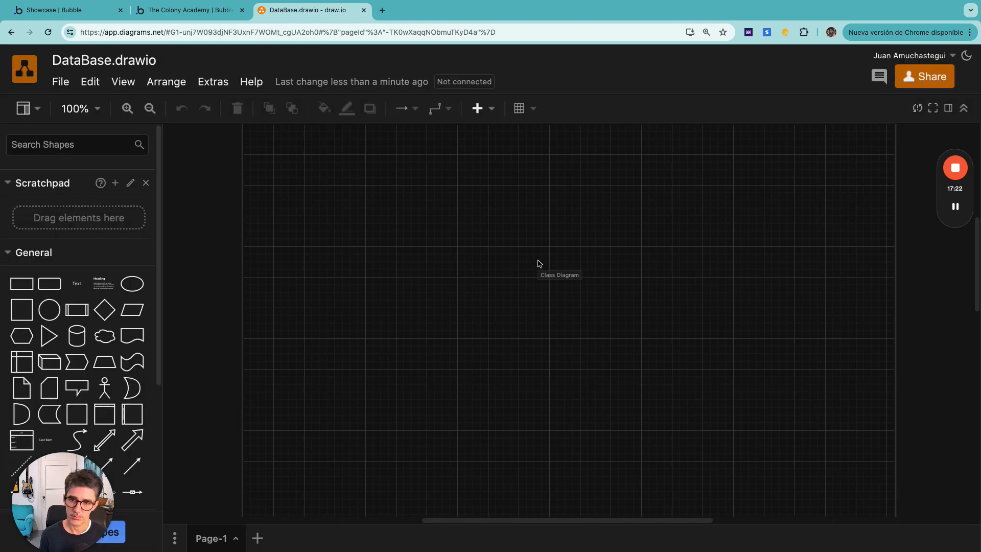
Step: Add a rounded rectangle to the canvas, move it to the upper-left area and make it taller than wide
click(50, 283)
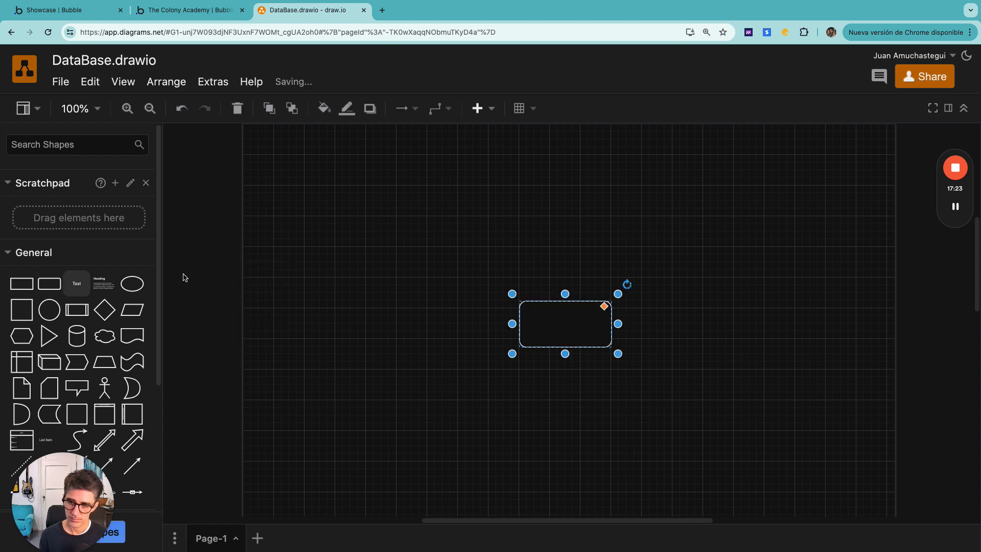
drag(547, 333, 412, 323)
double_click(400, 227)
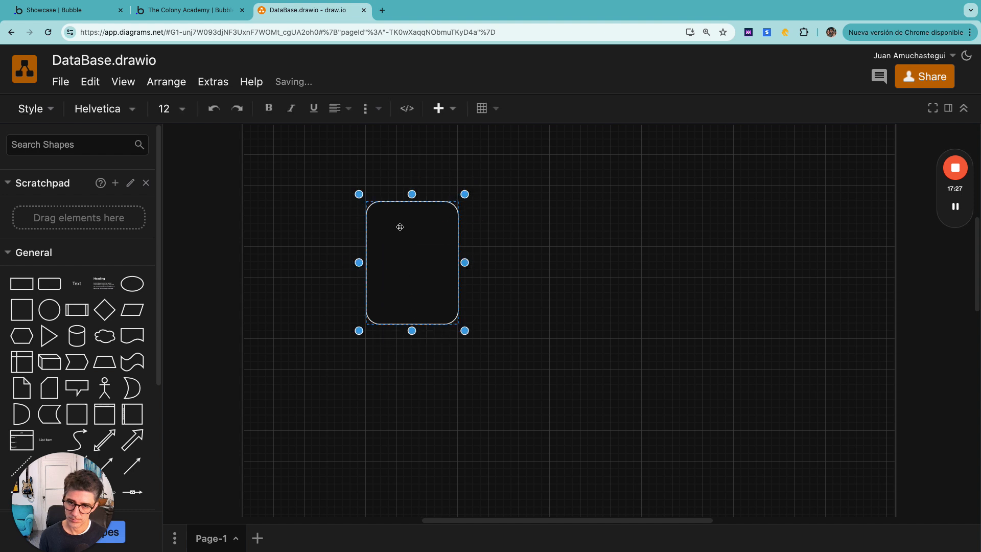
click(279, 321)
Step: Add a text label reading User just above the rounded rectangle
click(82, 291)
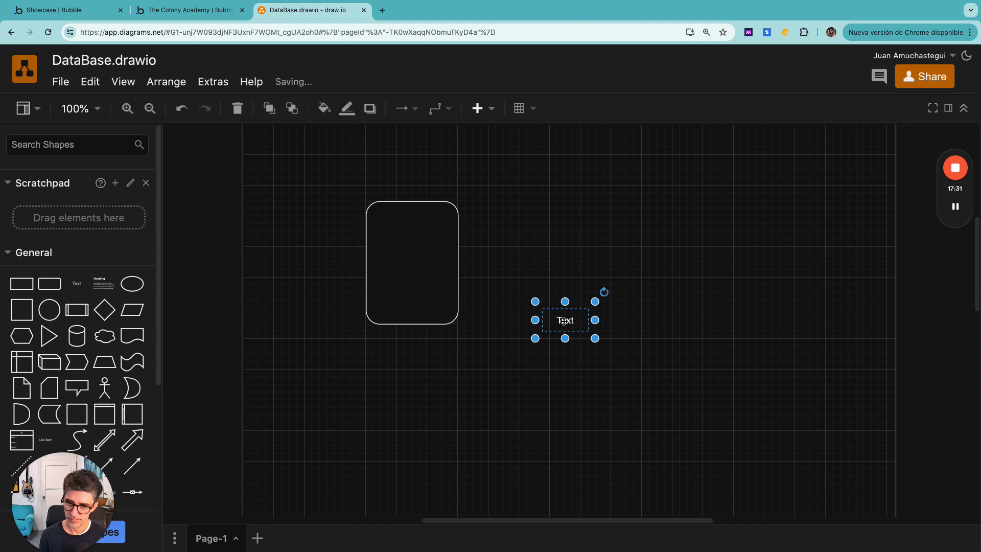
drag(561, 319, 382, 188)
double_click(382, 189)
text(User)
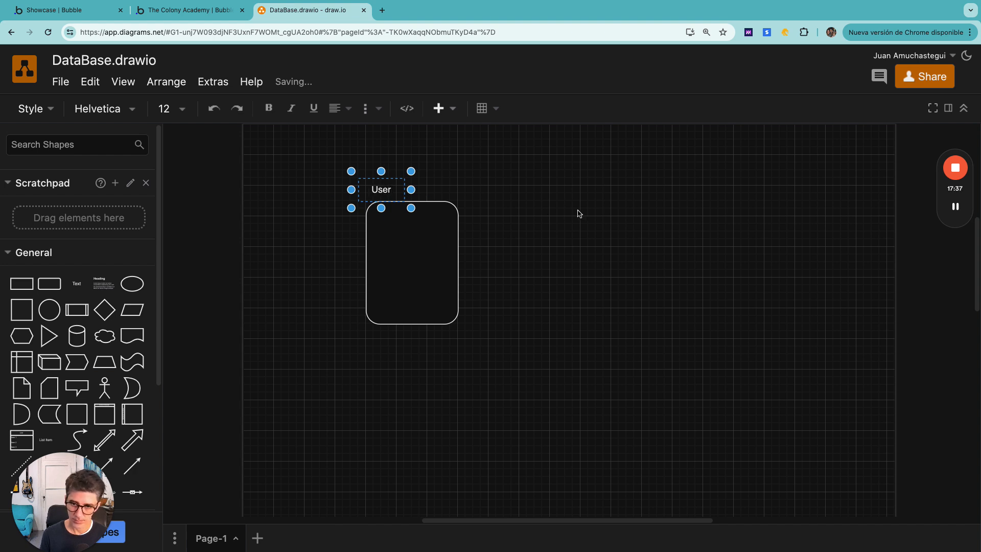
click(530, 254)
Step: Duplicate the User box with its label to the right, rename the copied label Company and align it with its box
drag(356, 174, 500, 349)
key(ctrl+d)
drag(462, 307, 678, 270)
double_click(634, 182)
text(Company)
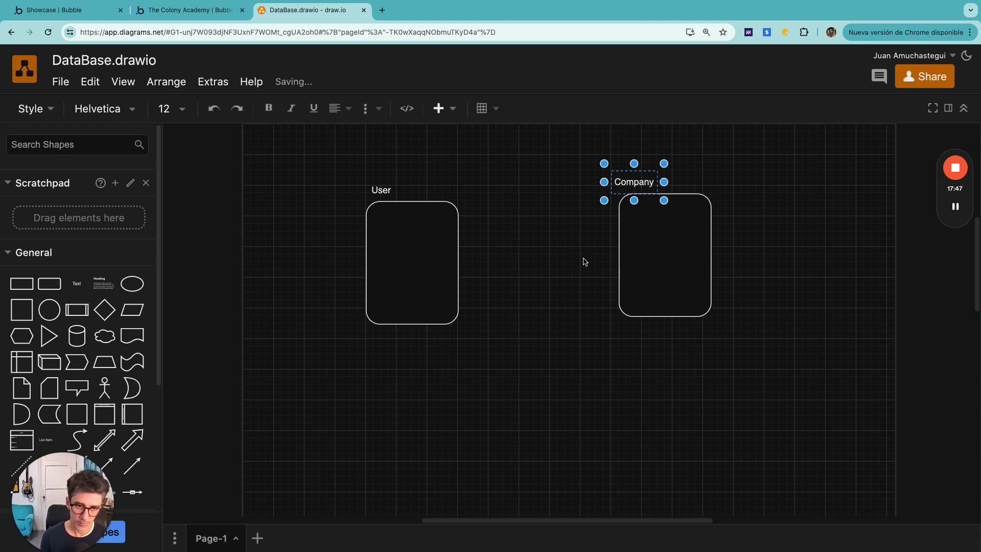
click(585, 261)
drag(627, 185, 639, 185)
click(554, 298)
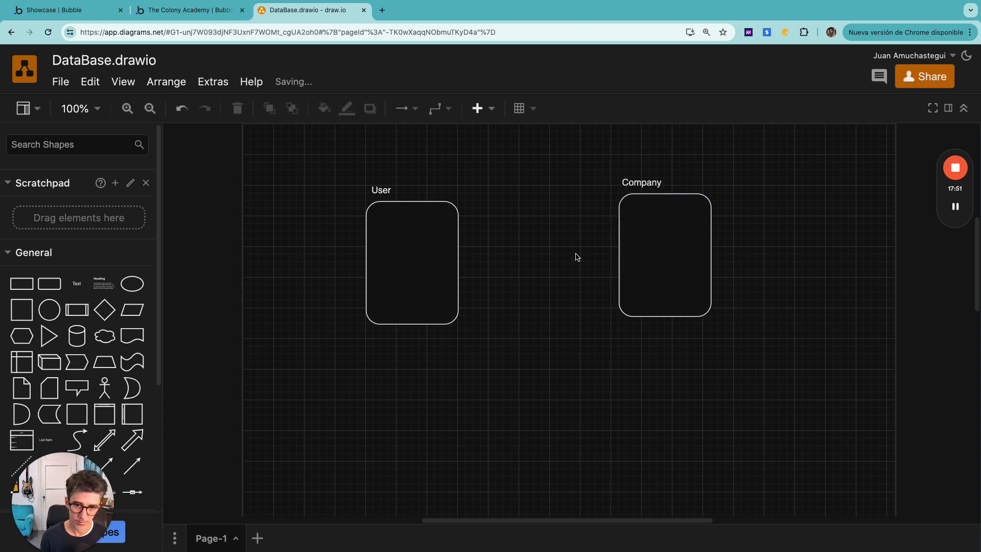
Step: Duplicate the Company box with its label, place the copy below between both boxes, and rename its label Job Opportunity on one line
drag(580, 152, 765, 354)
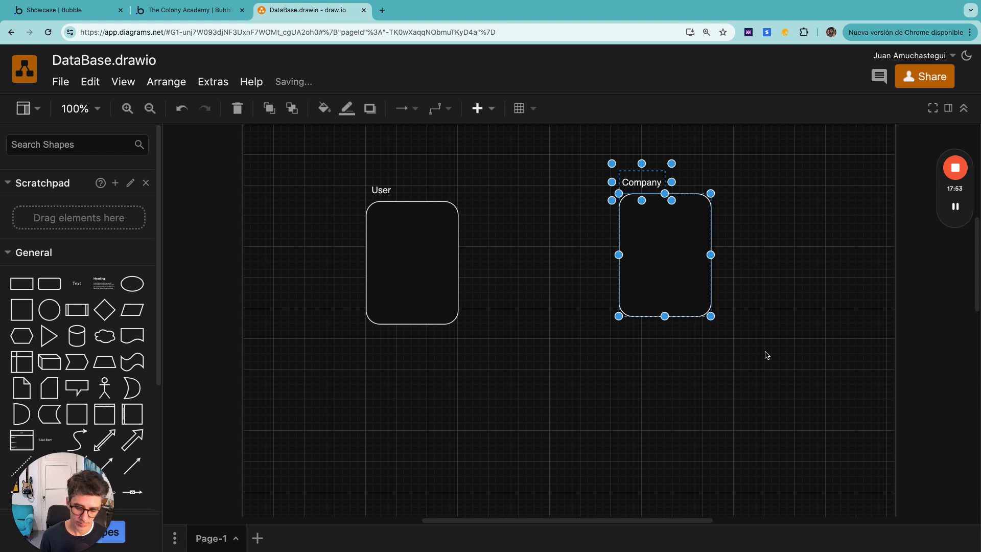
key(super+d)
drag(680, 282, 550, 453)
double_click(522, 369)
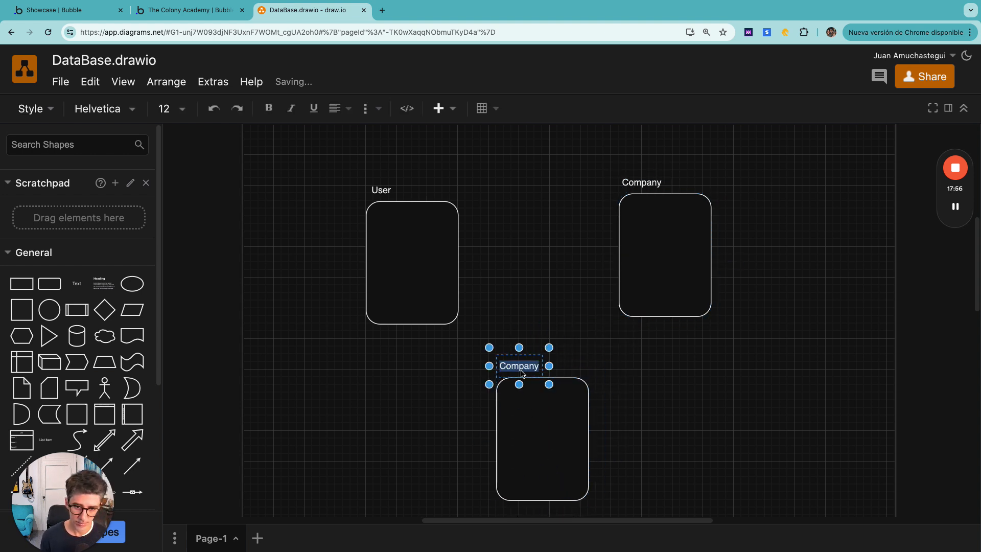
text(Job Opor)
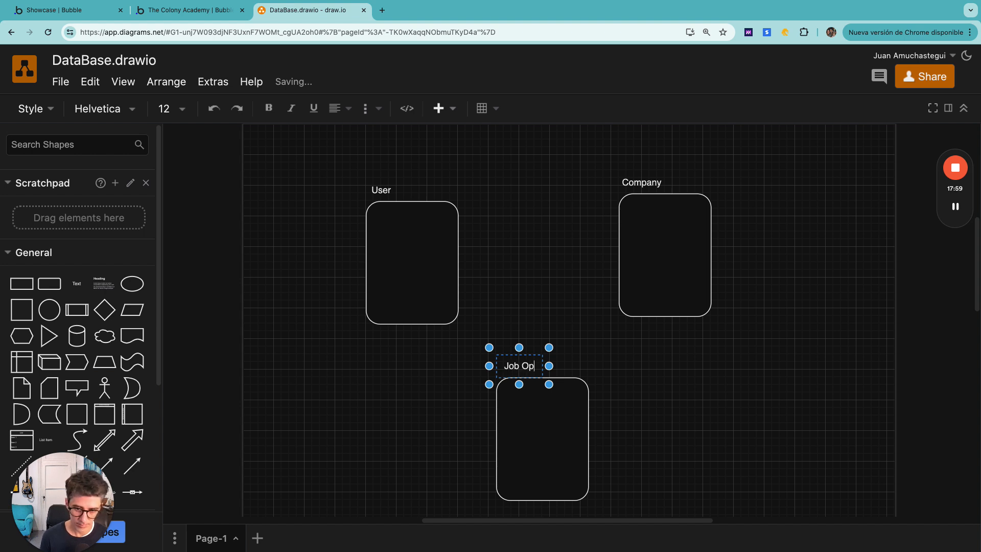
key(BackSpace)
key(BackSpace)
text(portunity)
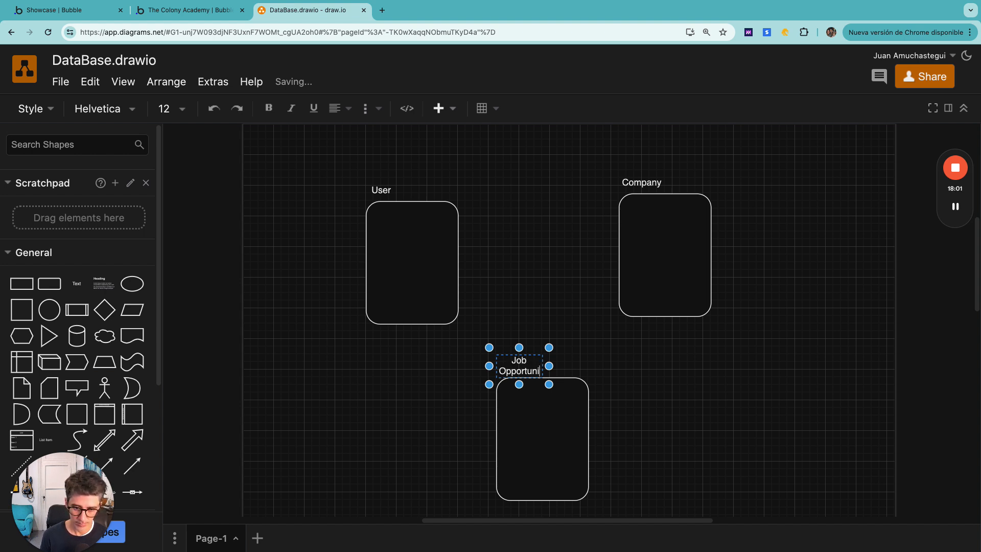
mouse_move(549, 366)
mouse_down()
mouse_move(596, 375)
mouse_move(543, 366)
mouse_up()
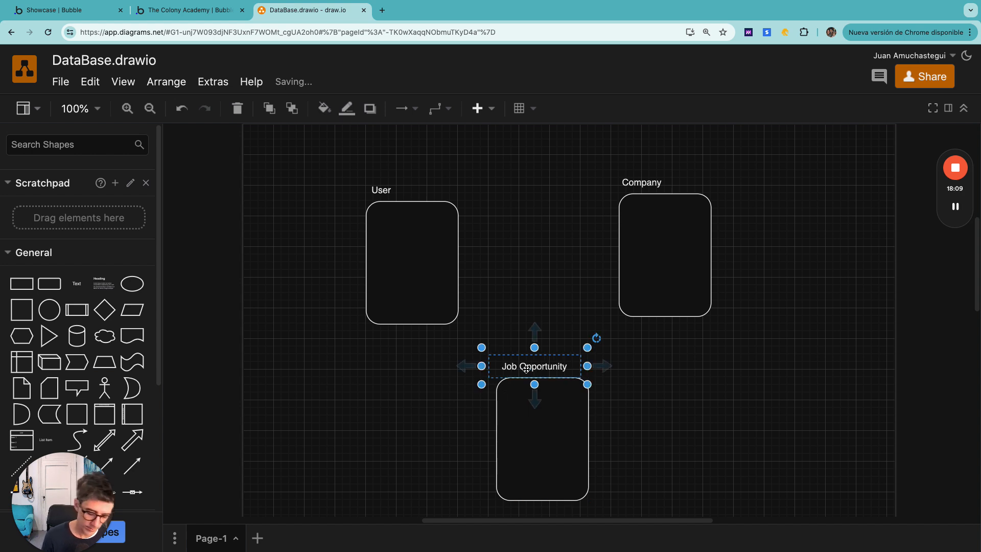
Step: Add a Creator label inside the bottom of the Job Opportunity box and connect it with an arrow to the User box
key(ctrl+d)
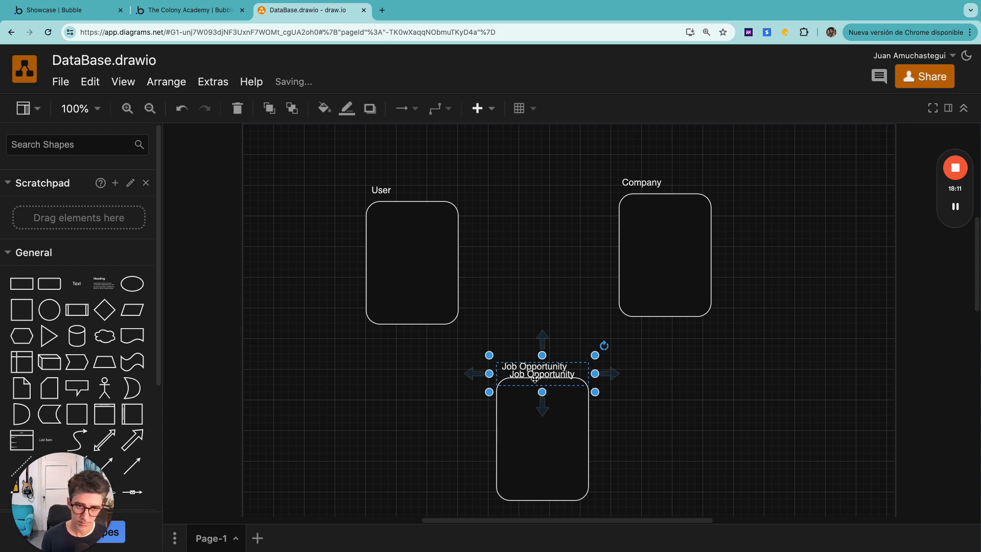
drag(535, 379, 531, 485)
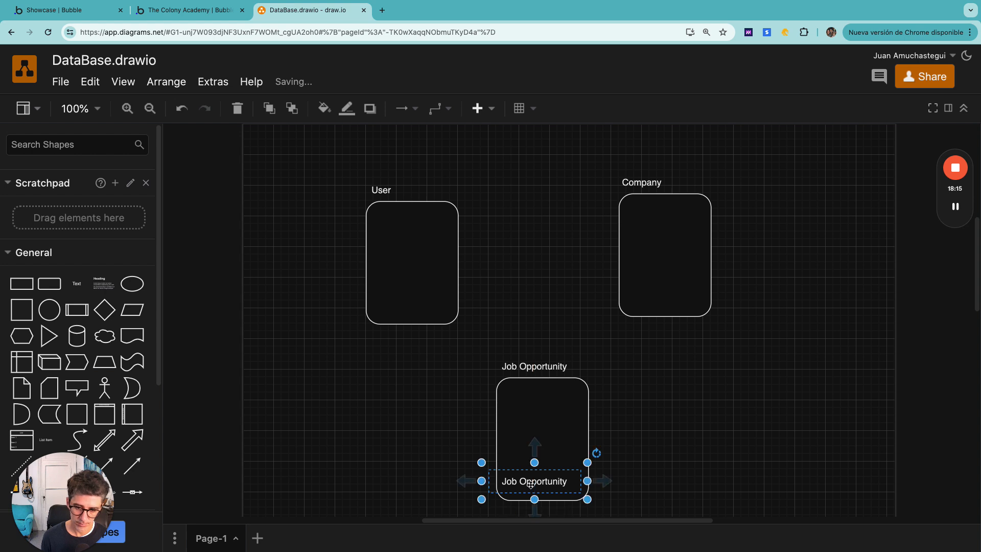
double_click(532, 486)
text(Creator)
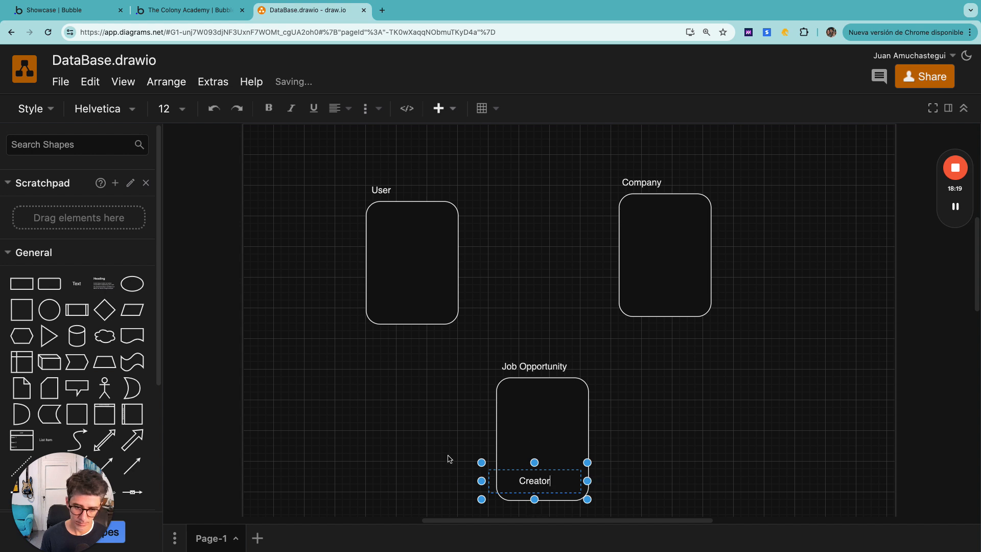
click(462, 462)
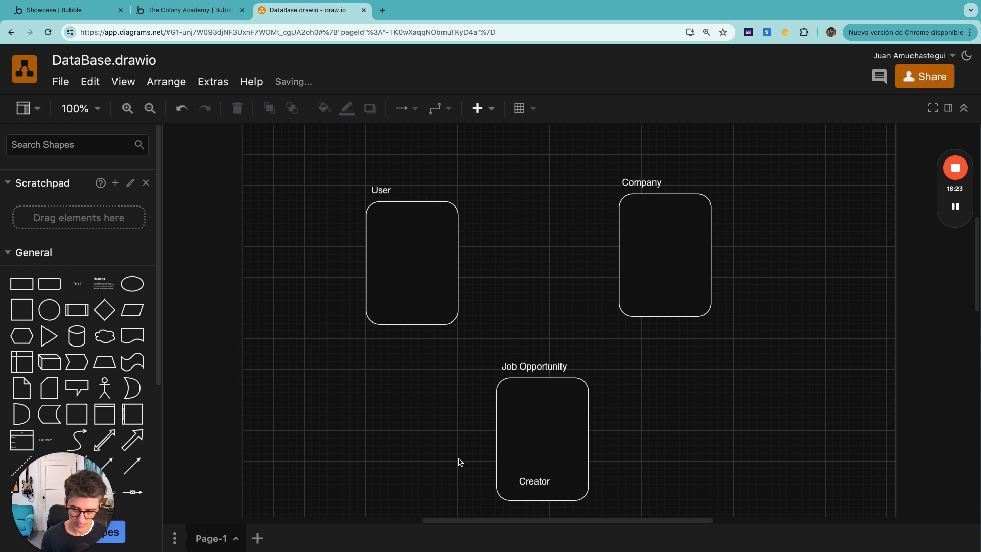
drag(489, 481, 364, 232)
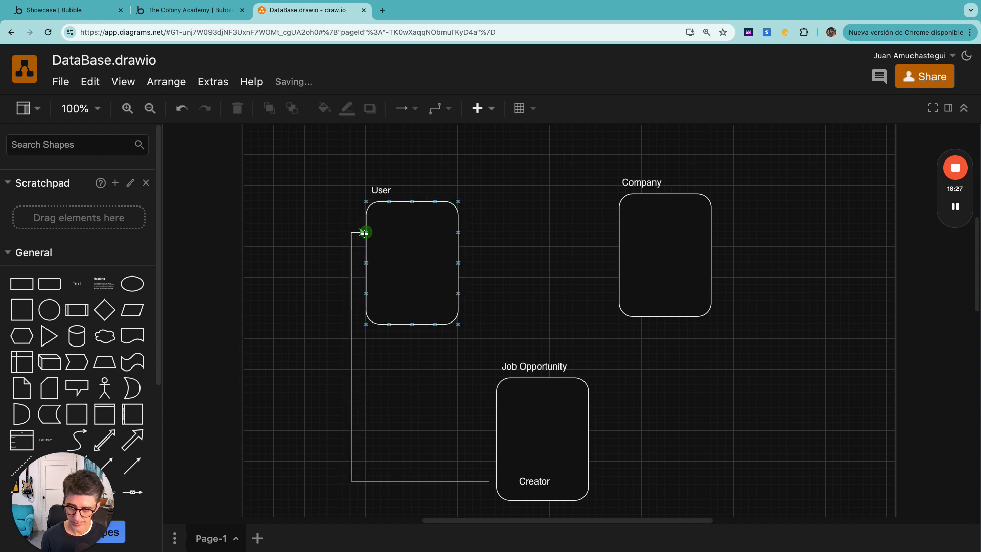
click(429, 399)
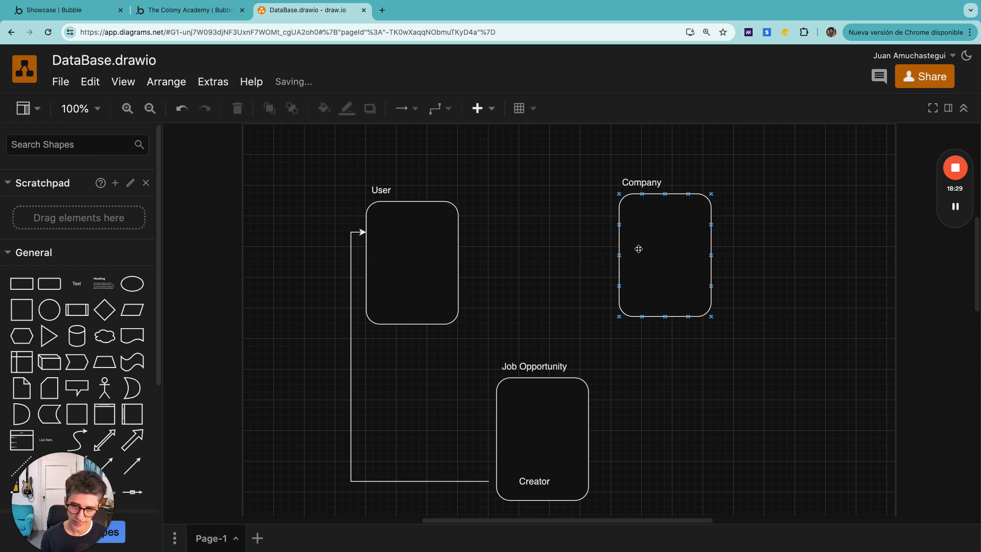
Step: Copy the Company label into the bottom of the User box and draw an arrow to it from the Company box's label
click(444, 270)
click(650, 183)
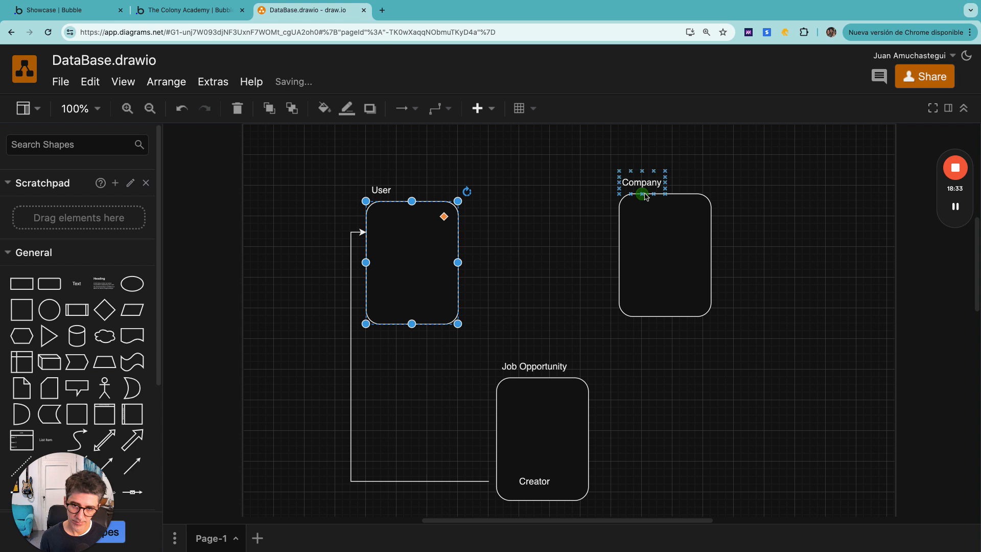
drag(653, 185, 402, 304)
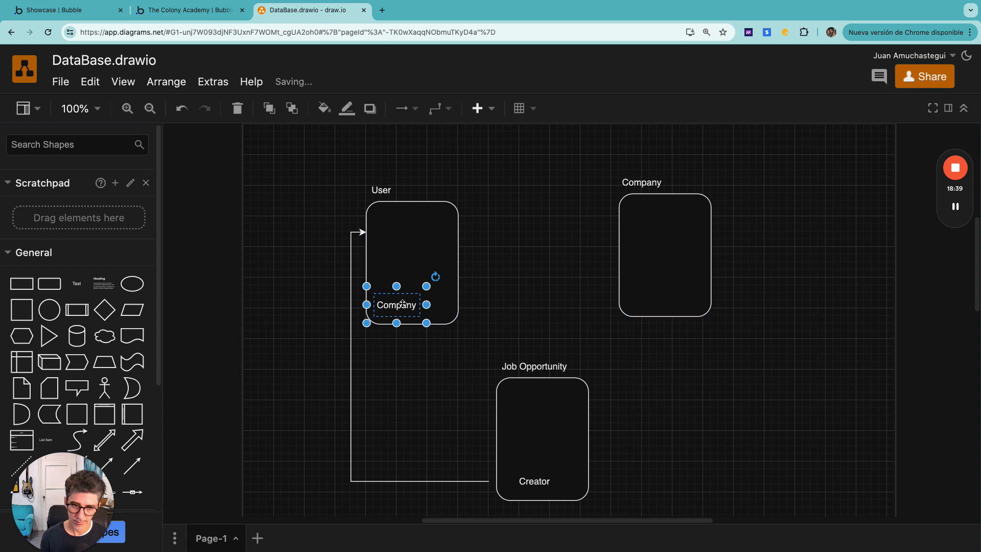
click(590, 285)
drag(623, 286, 551, 302)
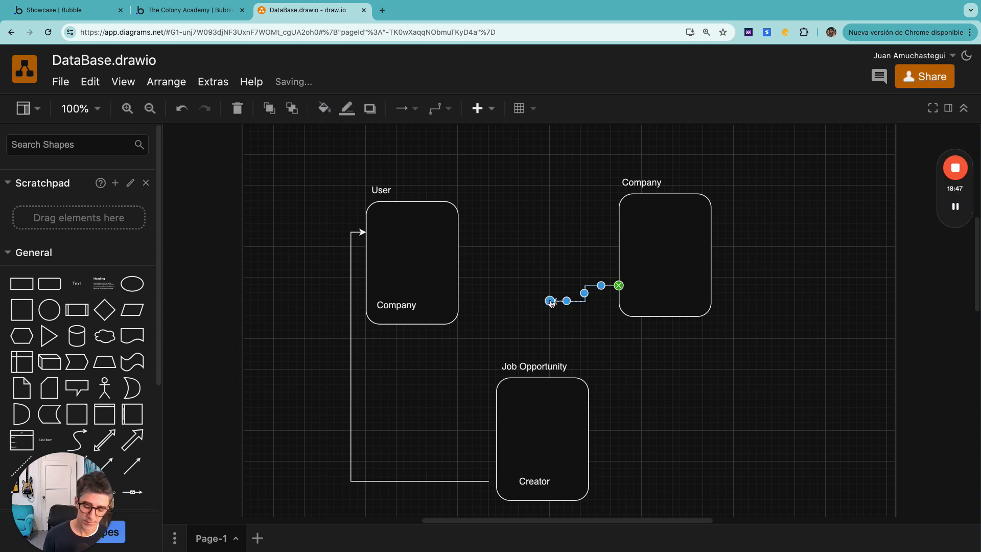
key(ctrl+Right)
key(ctrl+Left)
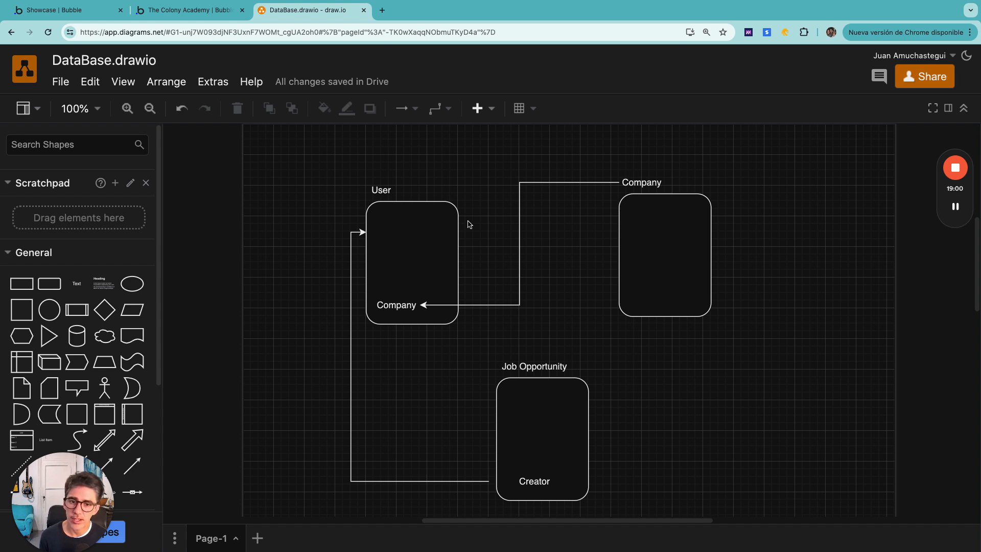
Step: Return to the Colony Academy editor in Bubble and look up the Elevate project's page design for reference
click(173, 11)
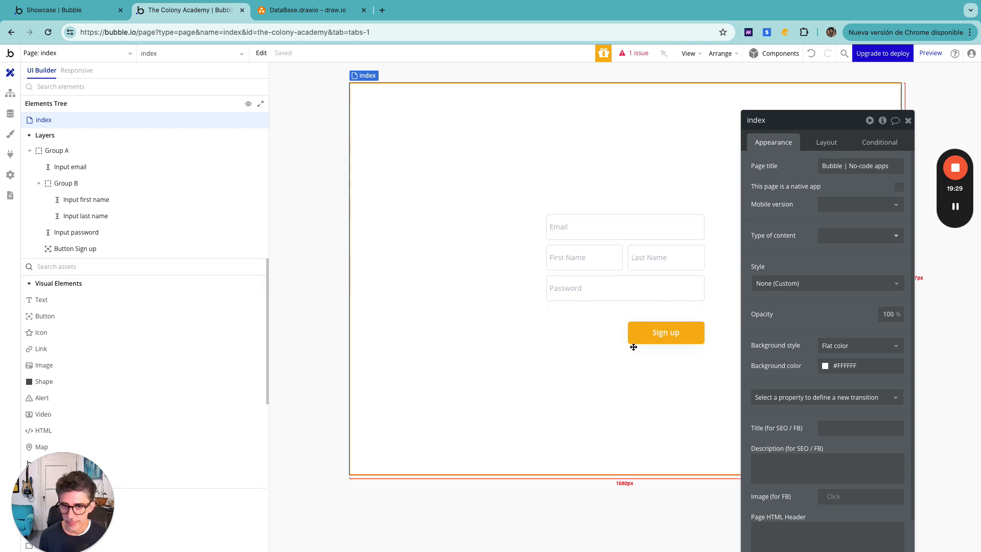
key(ctrl+Up)
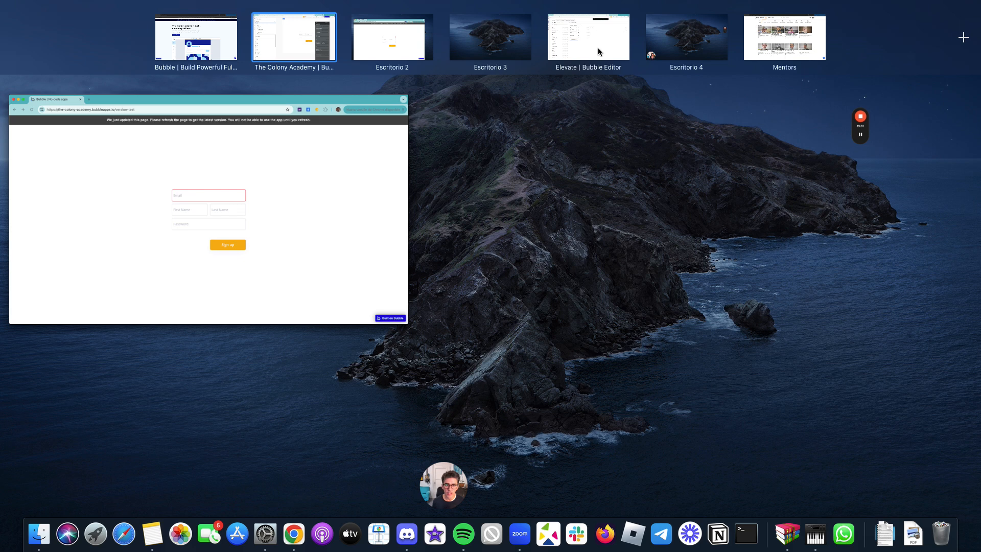
click(600, 51)
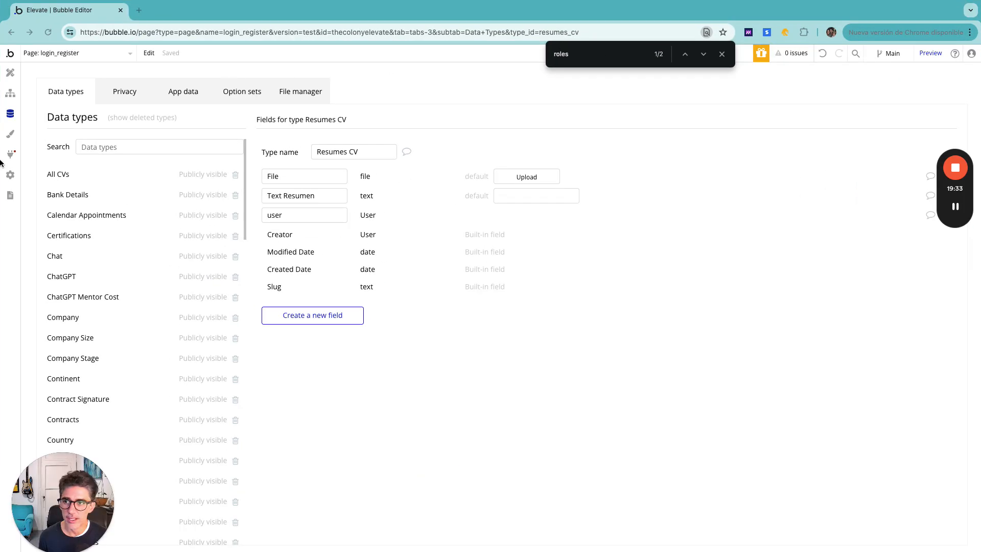
click(9, 72)
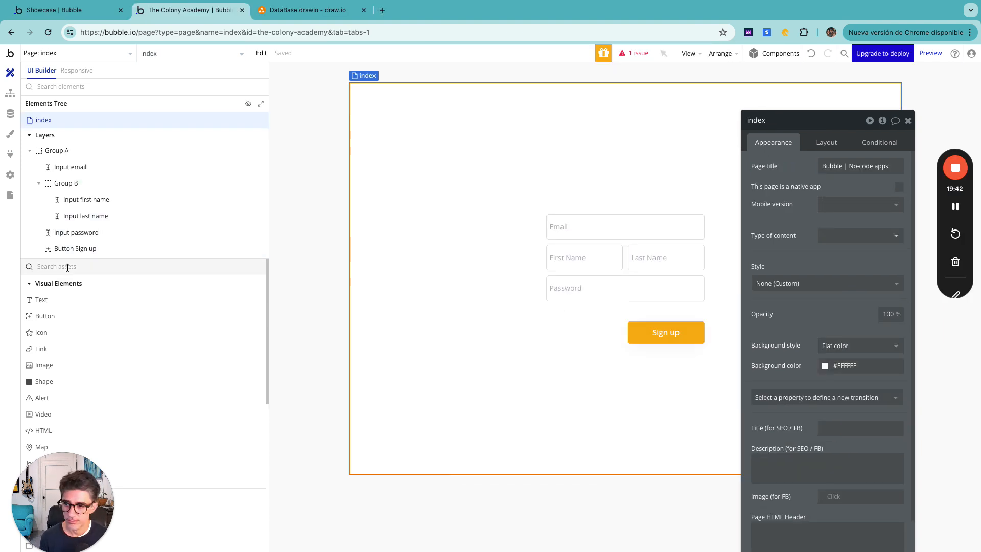
Step: Find the Dropdown element among the assets and add it to the index page above Group A
click(67, 267)
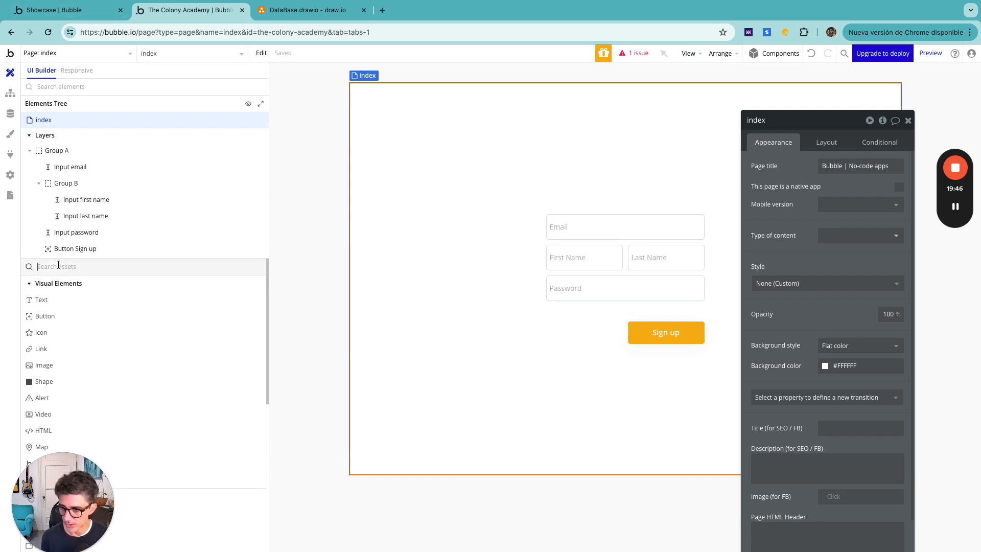
text(dro)
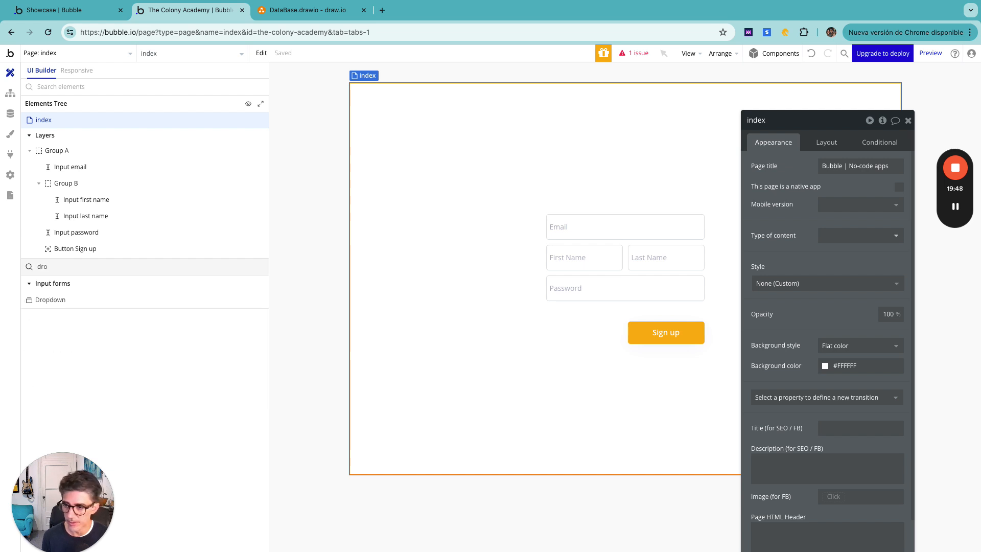
click(42, 300)
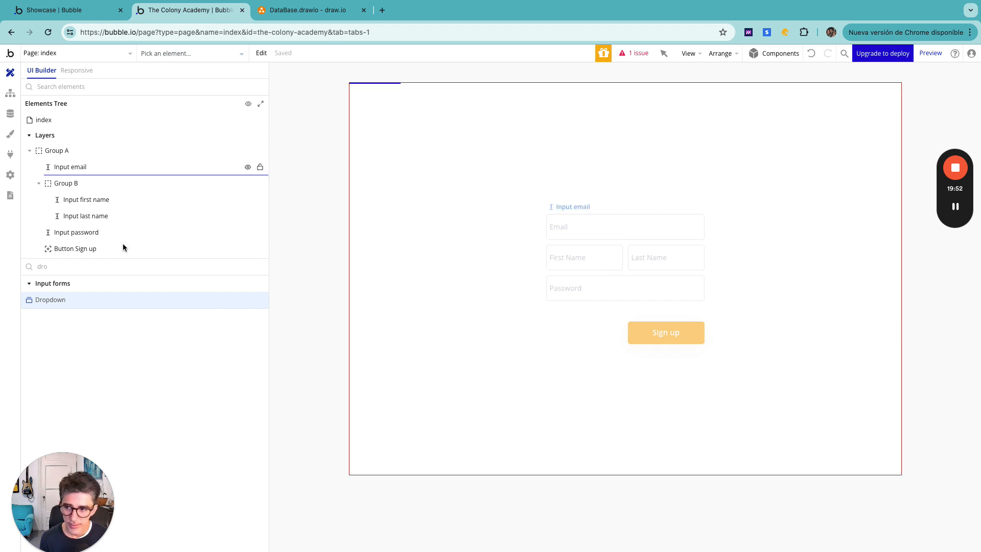
click(374, 88)
click(50, 151)
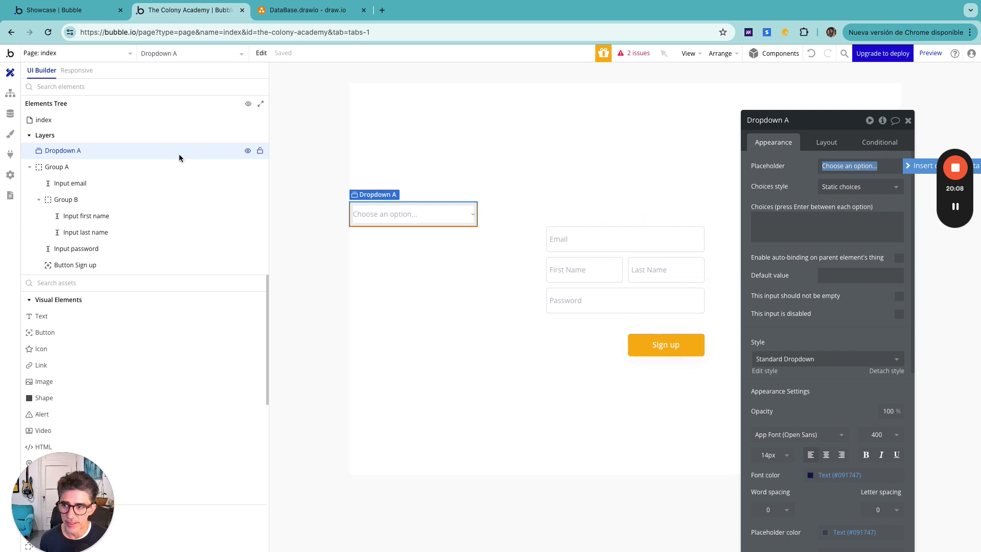
Step: Move the new dropdown into Group A so it sits above the email input
drag(121, 157, 30, 165)
click(29, 167)
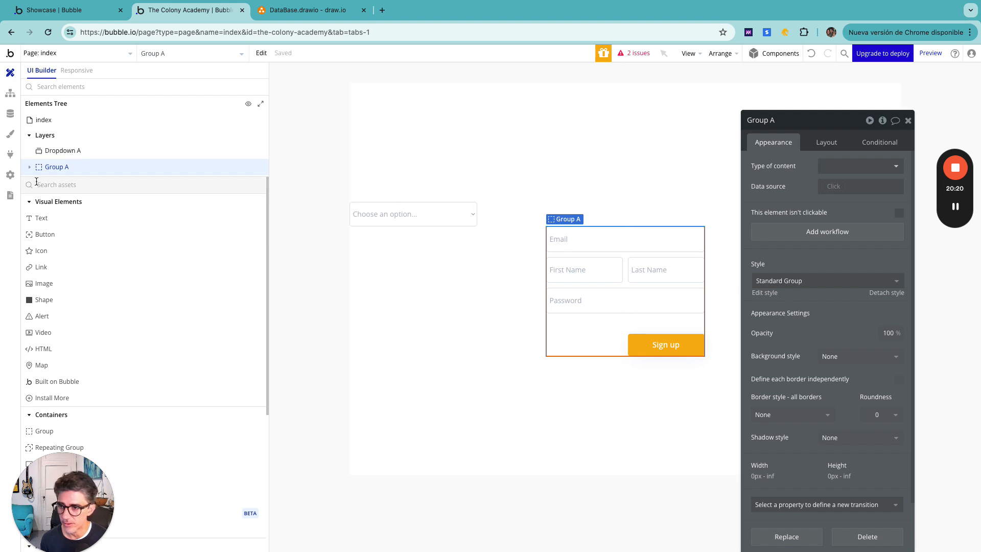
click(29, 168)
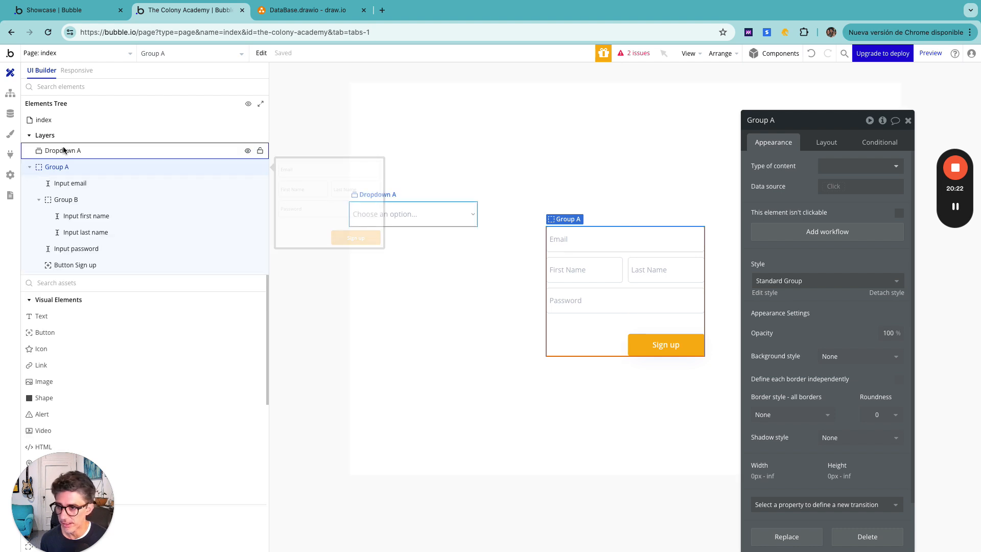
drag(67, 150, 70, 175)
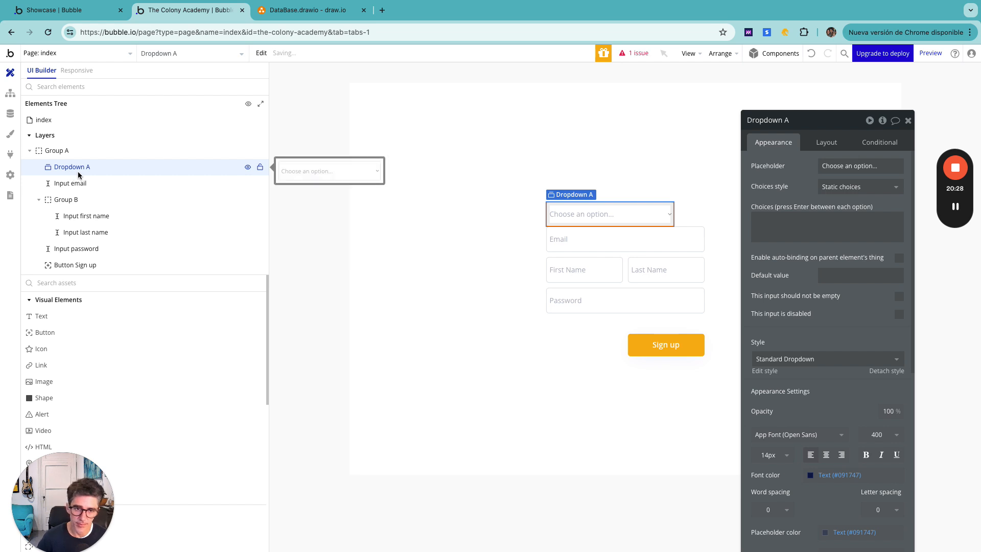
drag(621, 213, 679, 212)
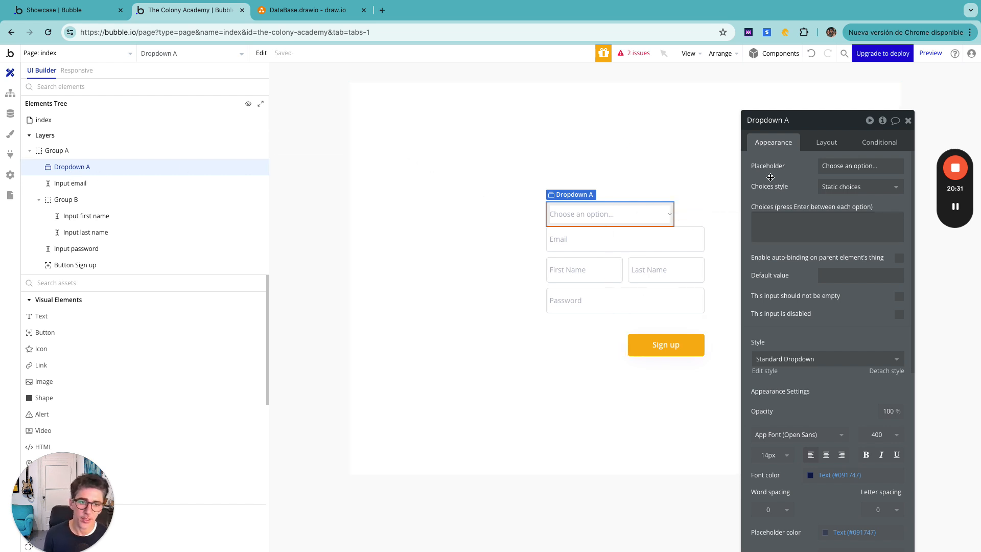
Step: Set the dropdown's fixed height to 50 px and its fixed width to 265 px
click(823, 142)
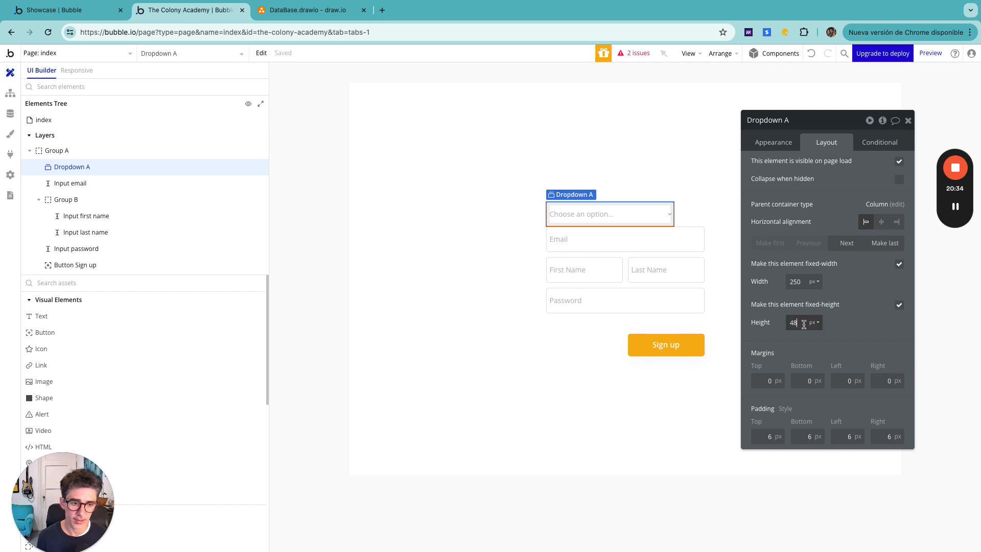
text(50)
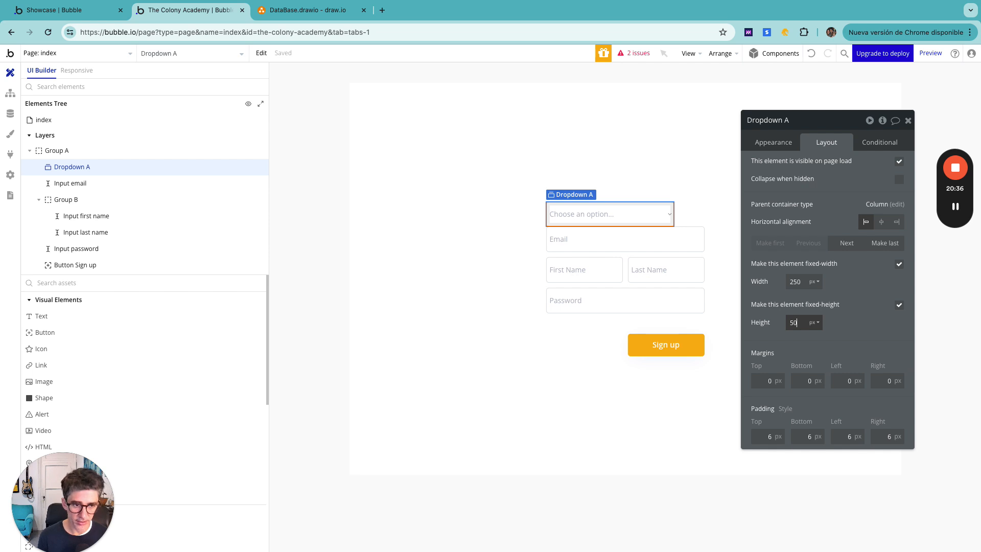
click(796, 281)
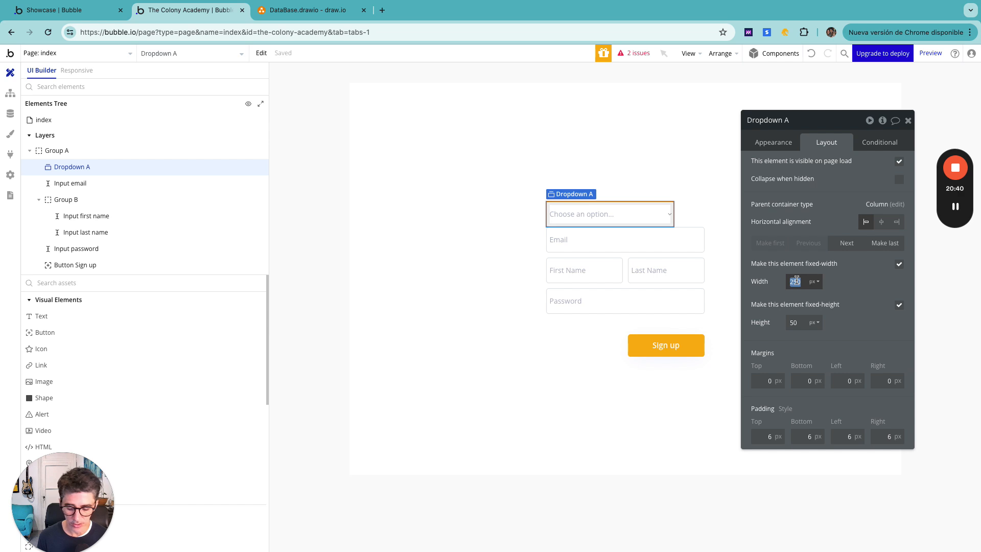
text(26)
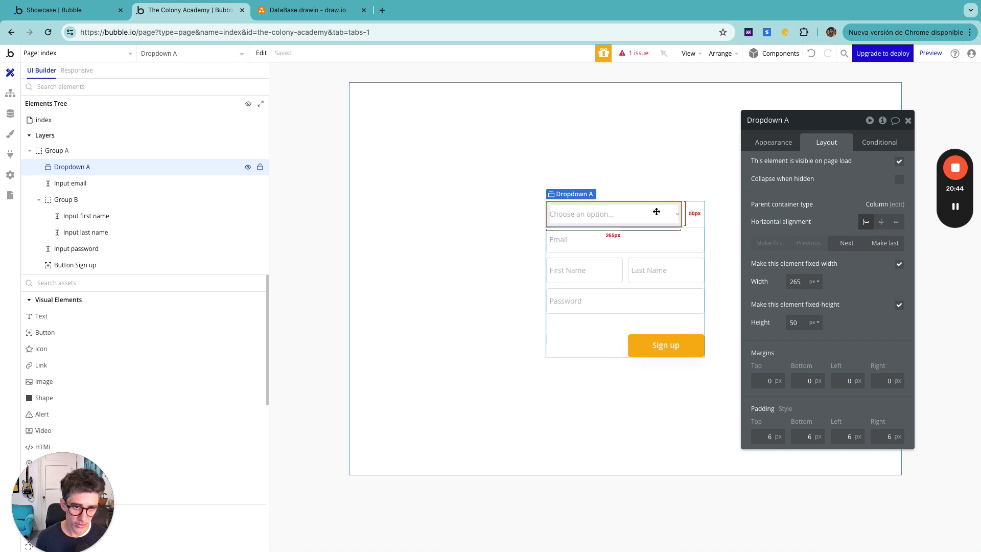
Step: Match the dropdown's width to the email input at 310 px and set its bottom margin to 10 px
click(664, 240)
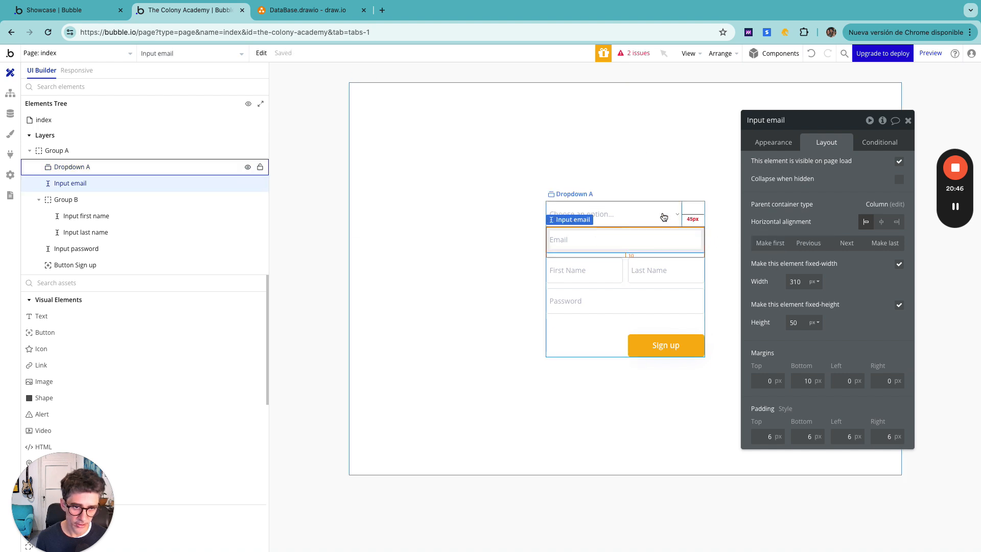
click(663, 217)
double_click(799, 281)
text(310)
key(Return)
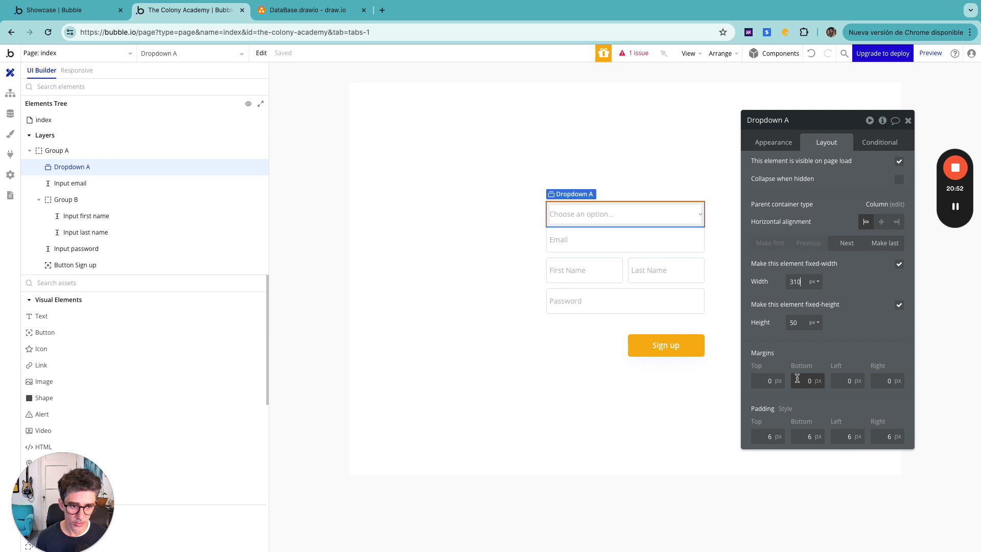
text(1)
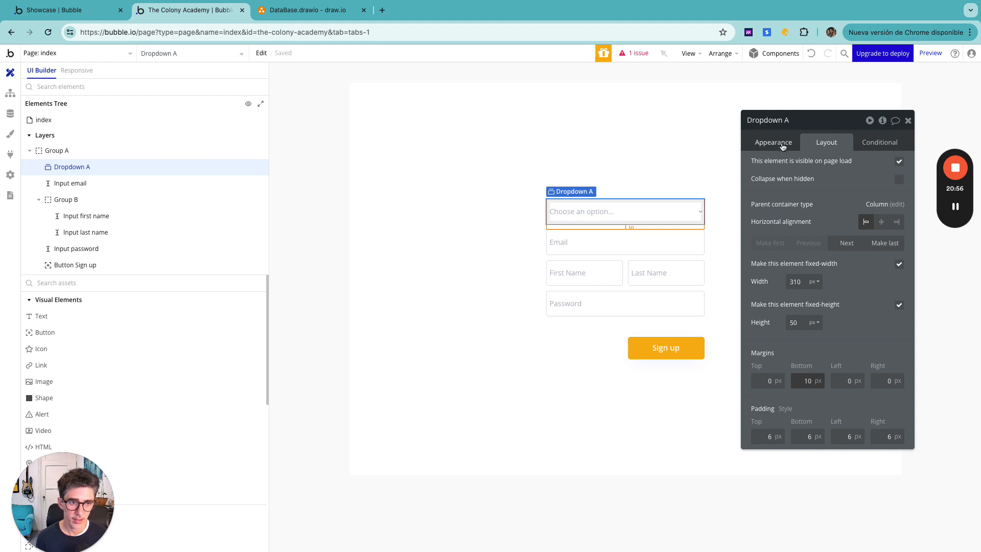
Step: Rename the dropdown element as Dropdown User Role
click(787, 121)
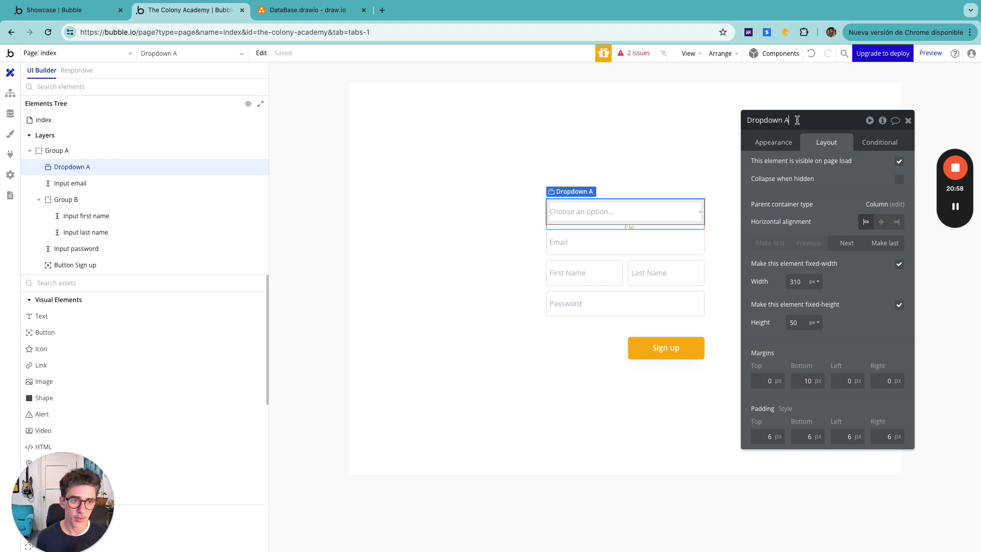
text(-rike)
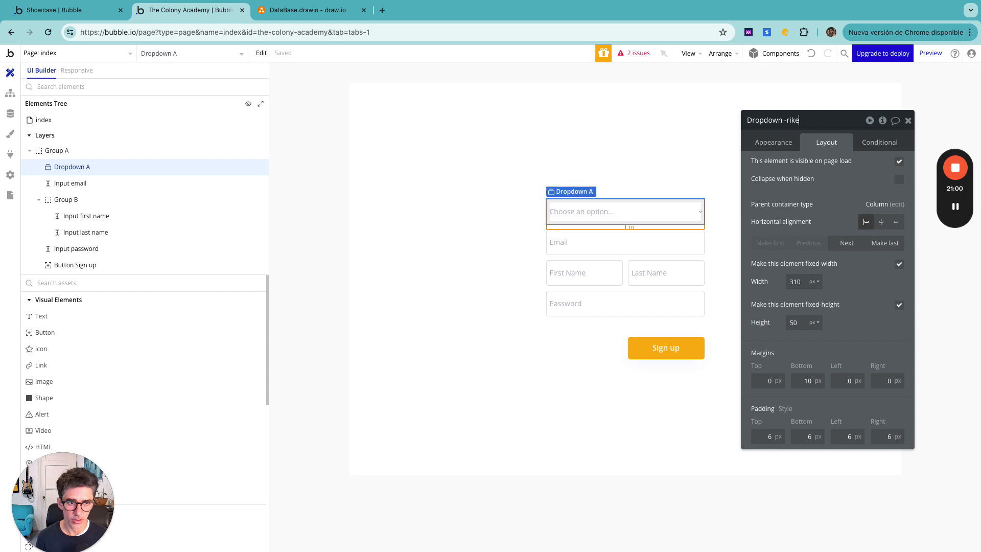
key(BackSpace)
key(BackSpace)
key(BackSpace)
key(BackSpace)
text(Us)
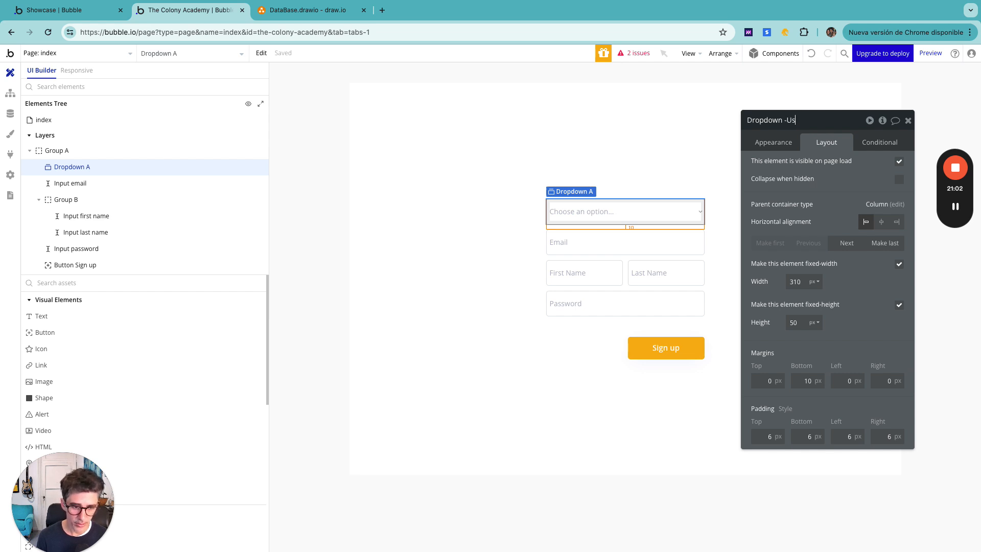
text(U)
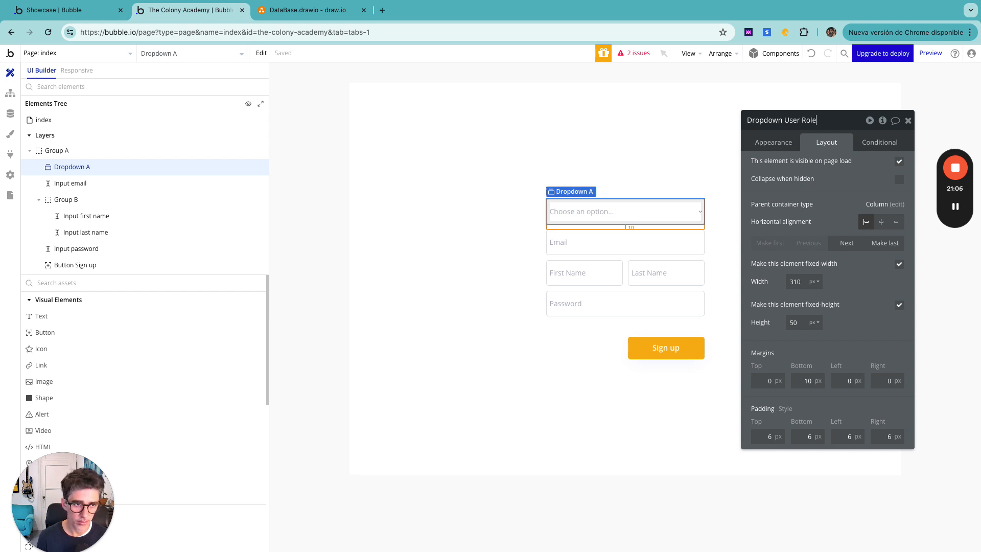
text(ser Role)
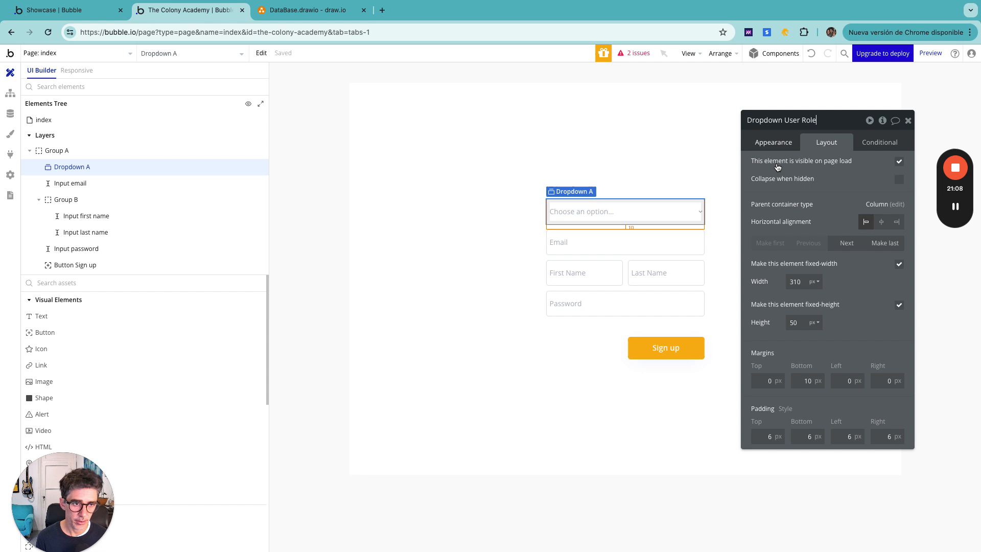
Step: Change the dropdown's placeholder text to "Choose a Role"
click(772, 143)
click(863, 166)
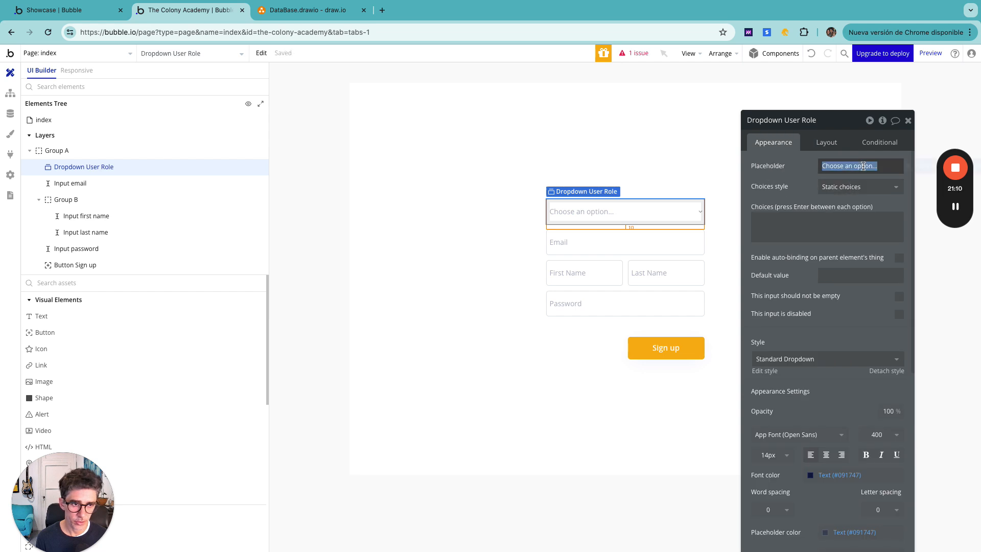
key(Right)
key(BackSpace)
key(BackSpace)
key(BackSpace)
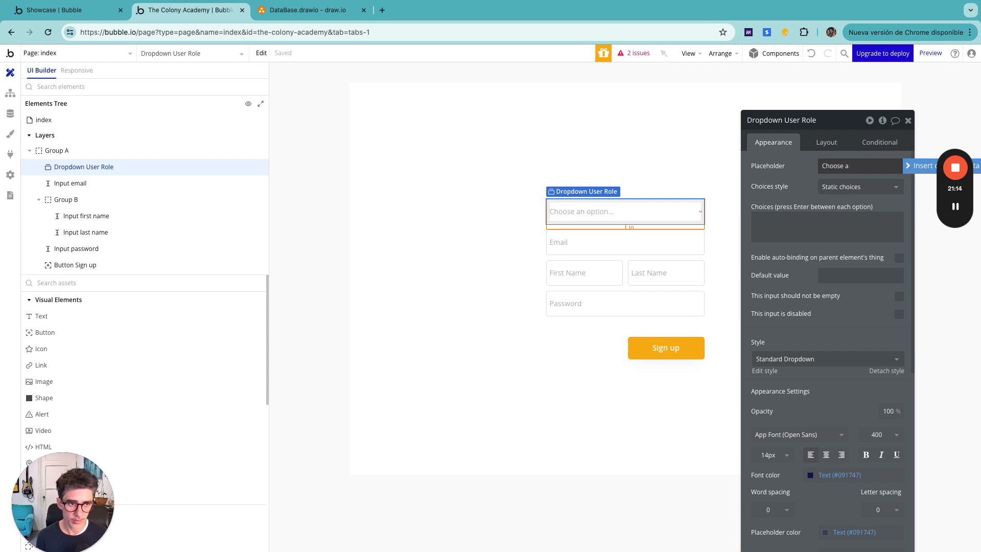
text(Role)
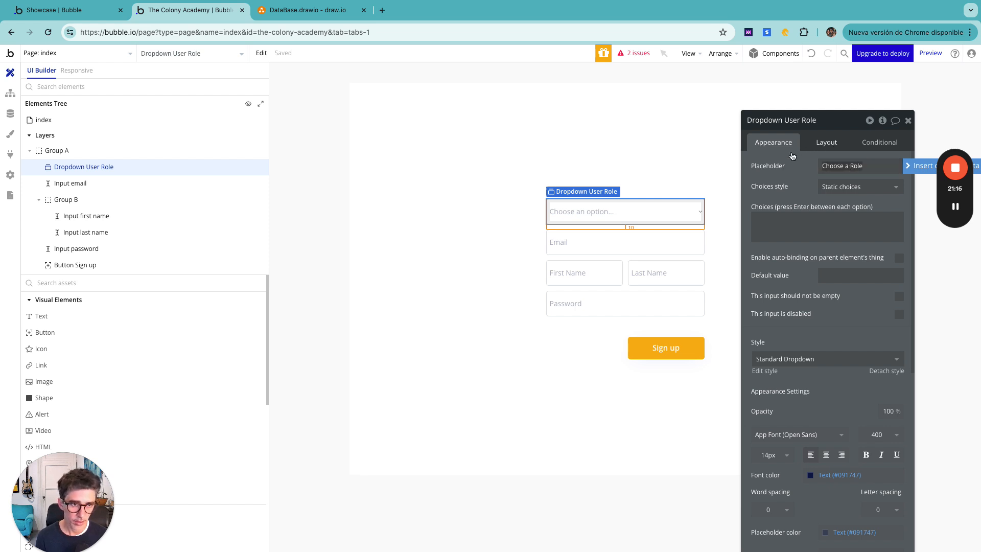
Step: Enter Mentor, Candidate and Company as the dropdown's static choices and check the list in the page preview
click(794, 228)
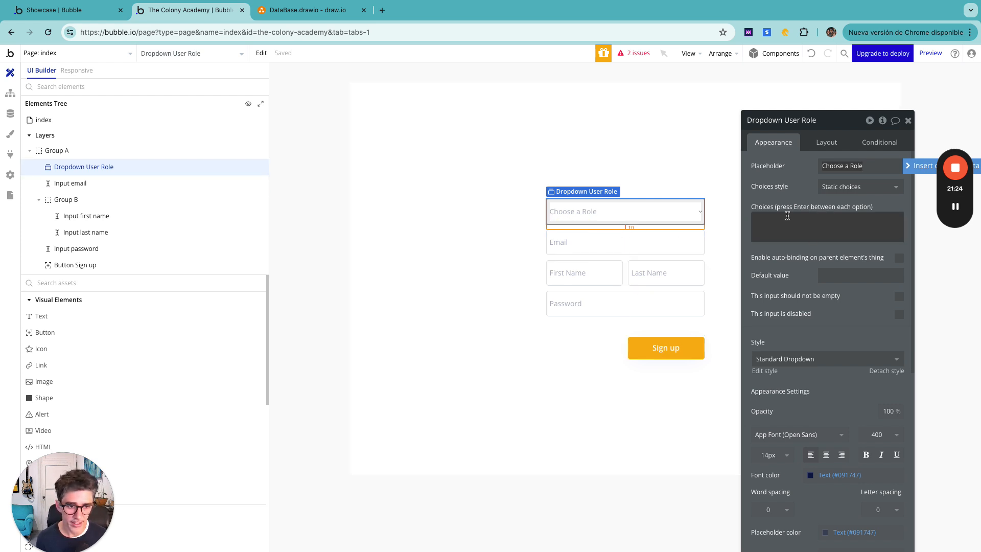
click(770, 216)
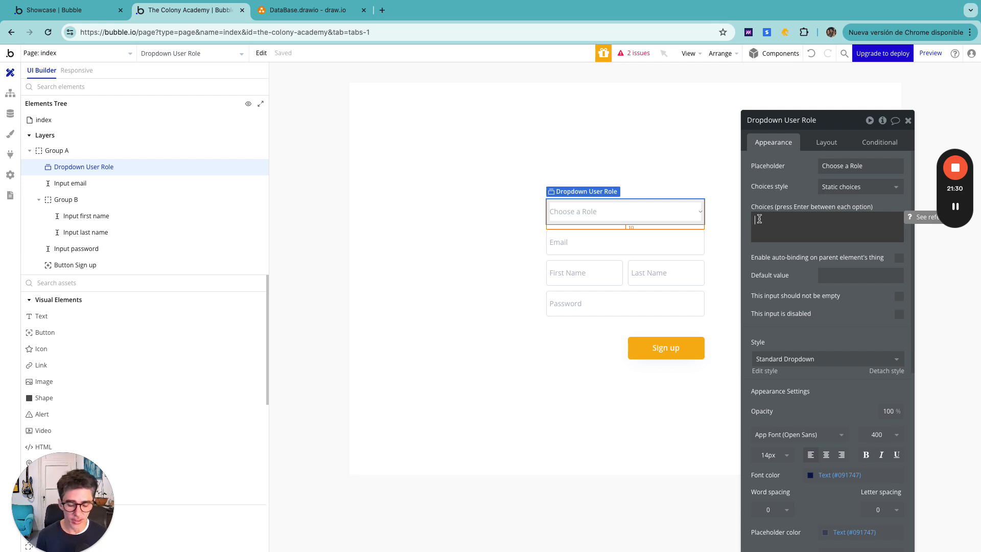
text(Mentor)
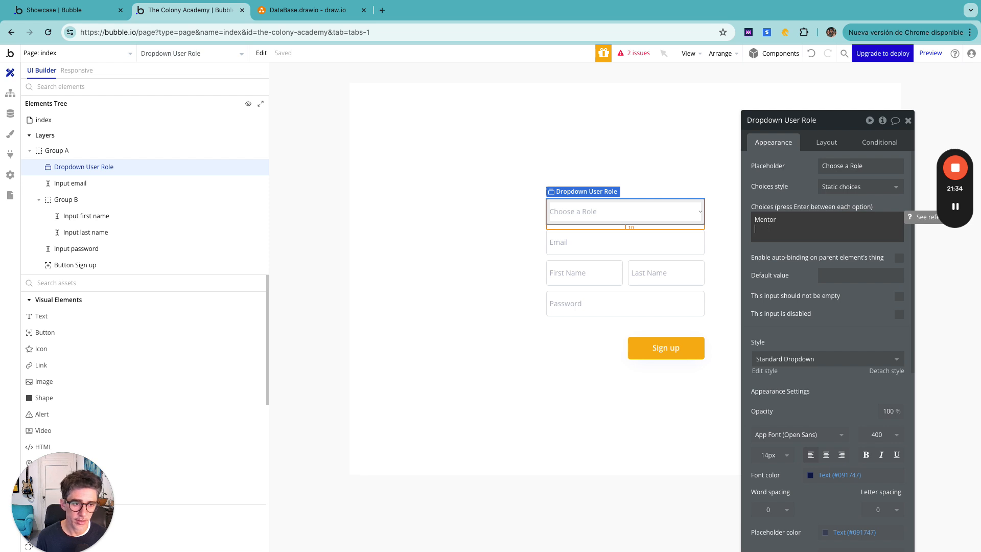
key(Return)
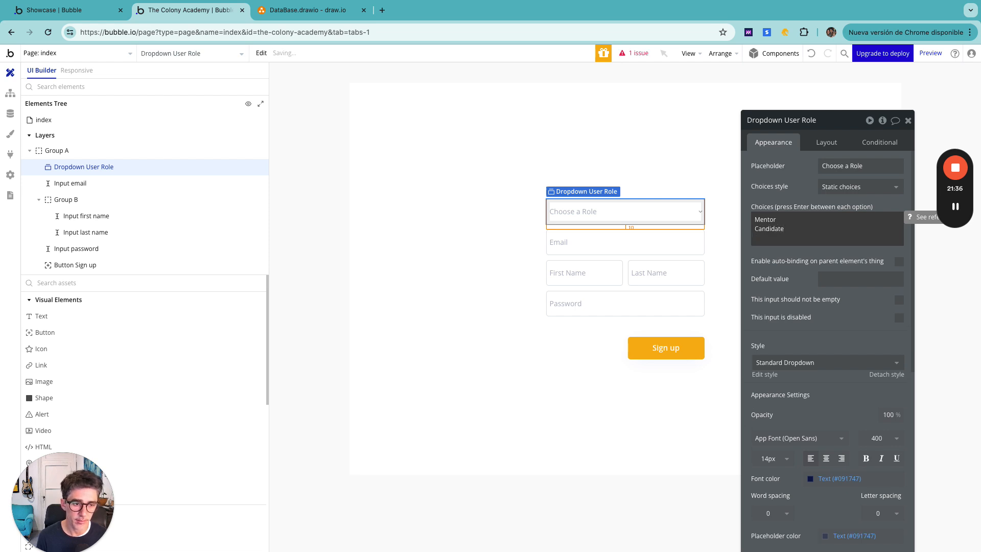
text(Company)
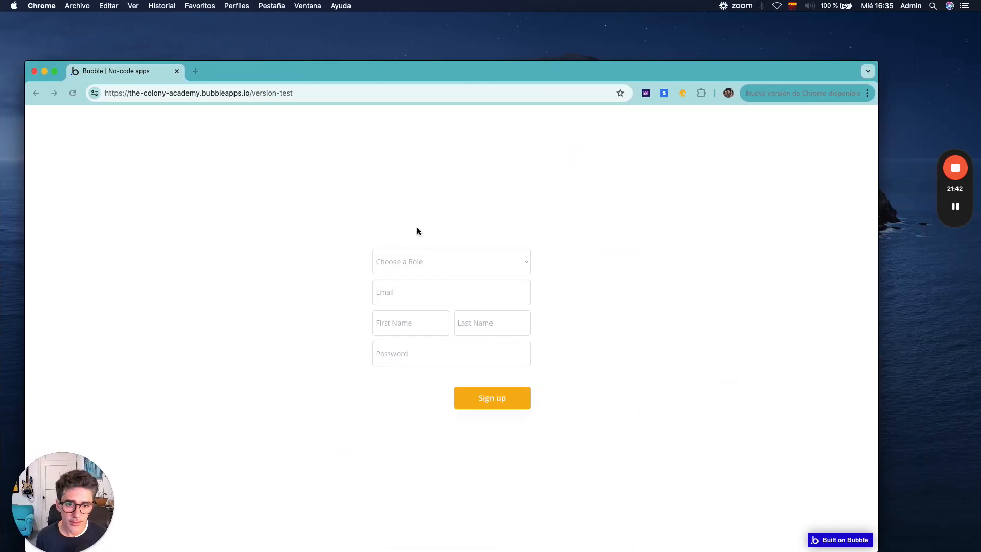
click(486, 265)
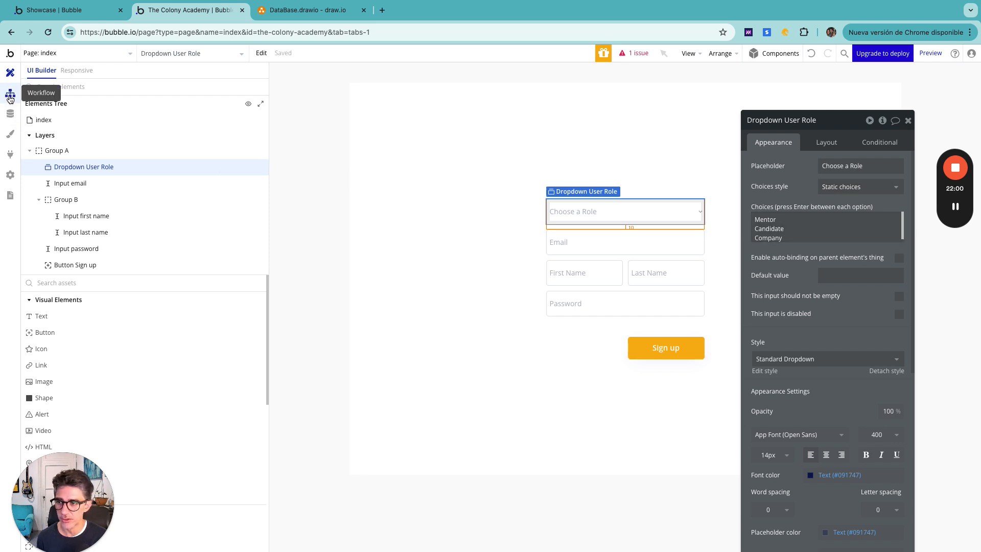
Step: Open the User Roles option set in the app's data and review its options
click(10, 114)
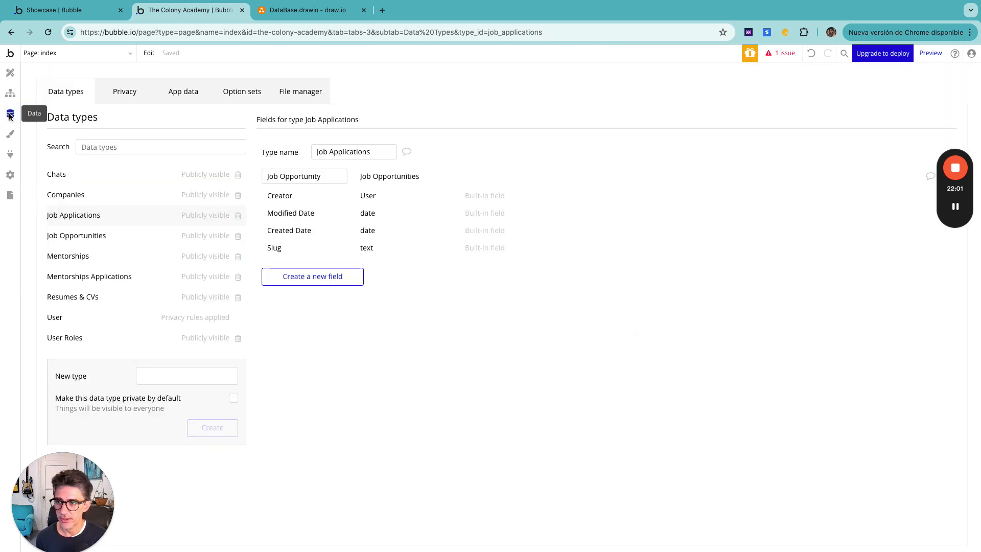
click(235, 98)
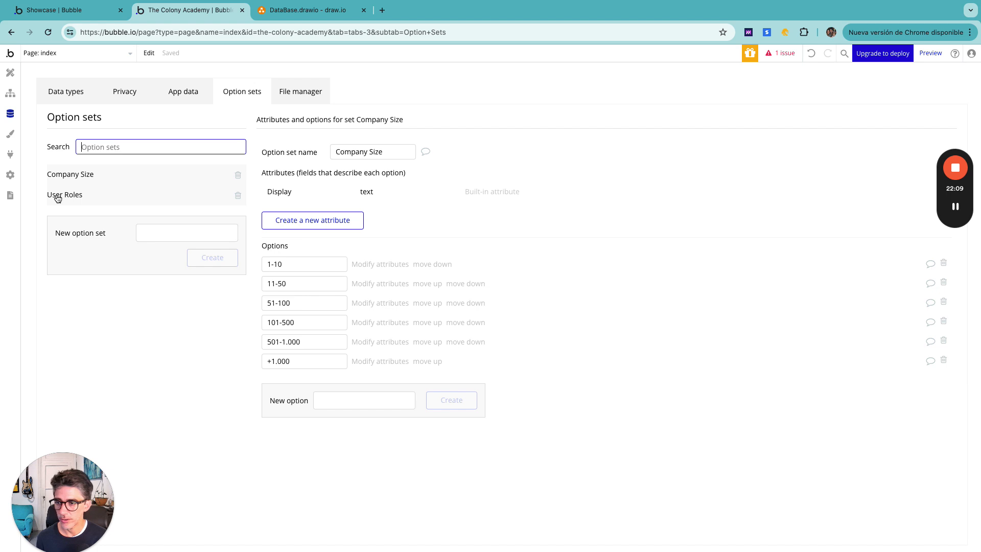
click(58, 198)
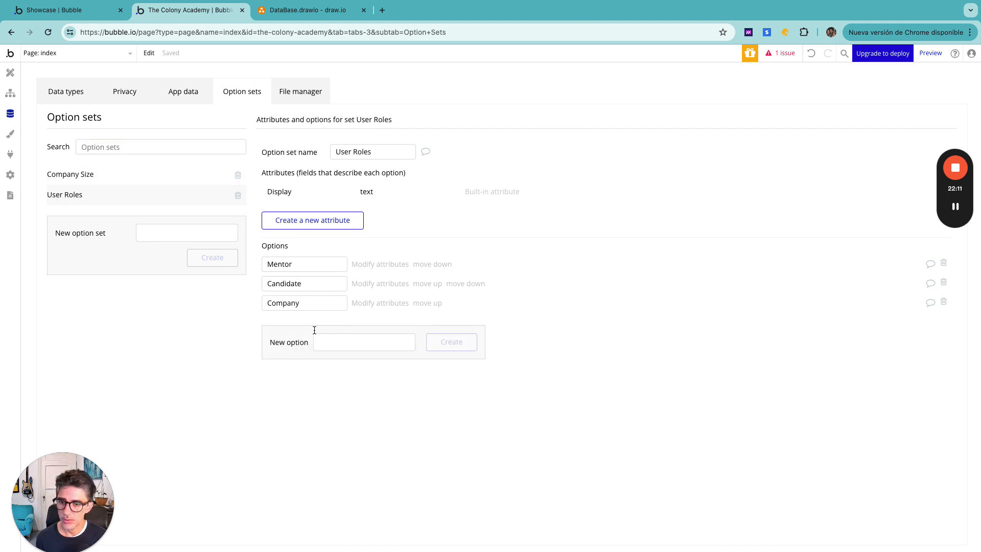
Step: Switch the user role dropdown's choices style to Dynamic choices and open the app's issue list
click(10, 74)
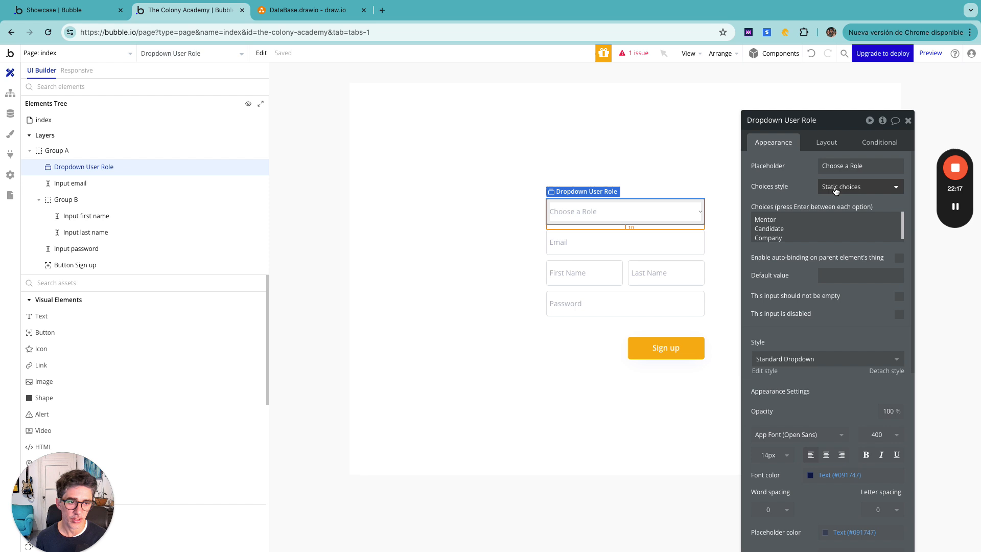
click(866, 186)
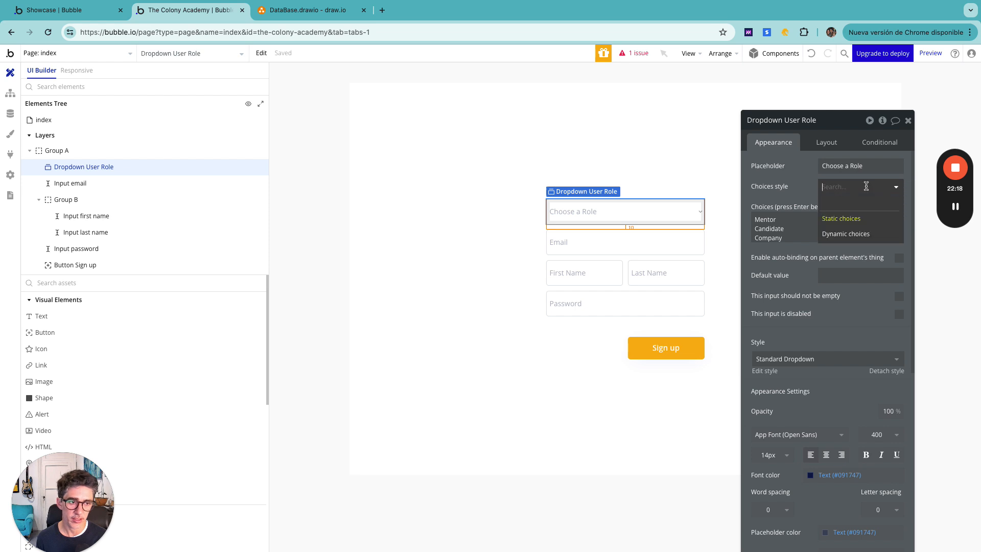
click(844, 234)
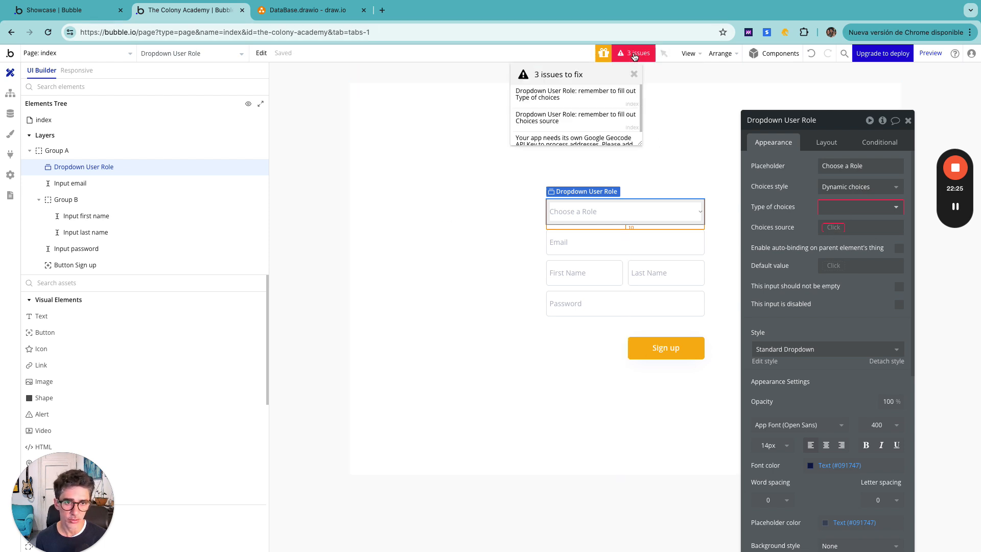
click(634, 54)
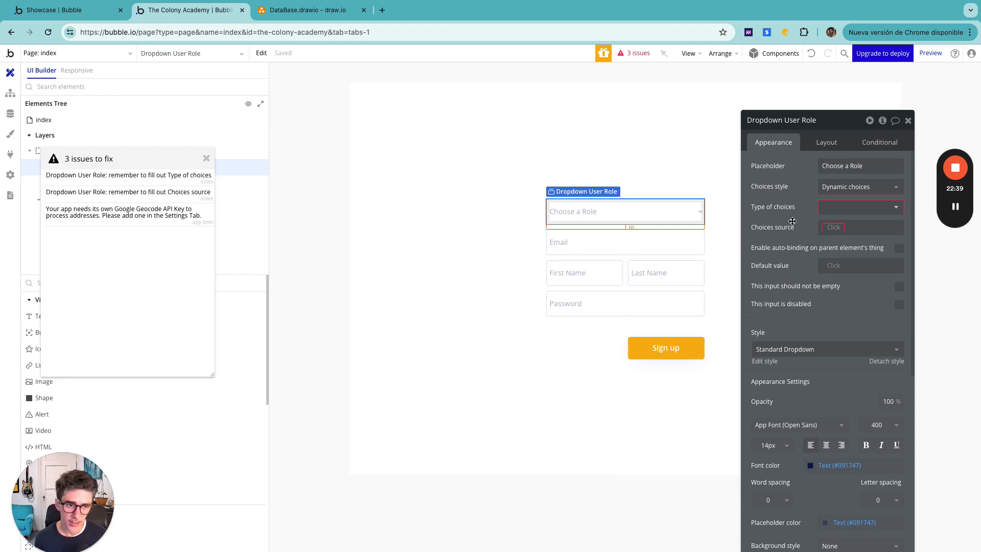
Step: Set the dropdown's type of choices to User Roles and its choices source to All User Roles
click(846, 207)
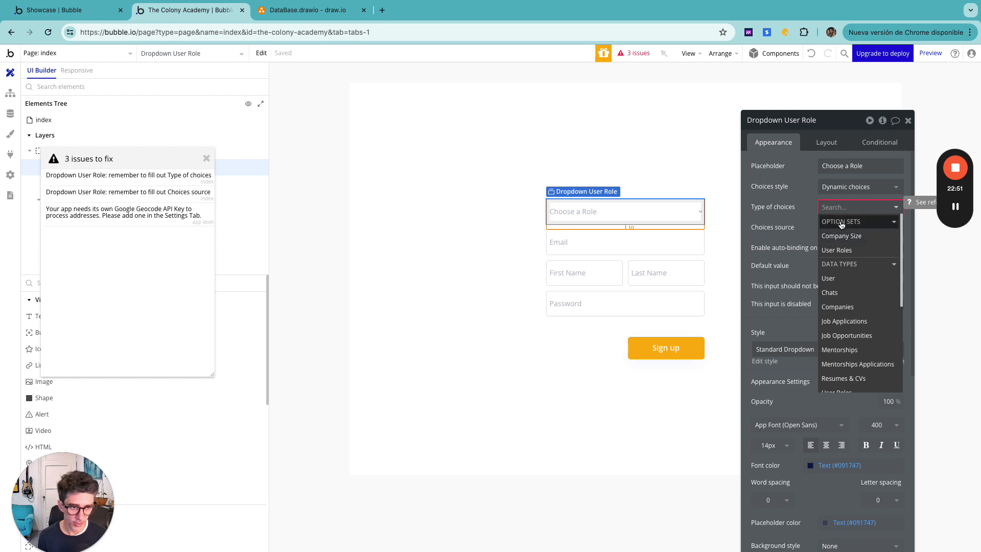
click(836, 251)
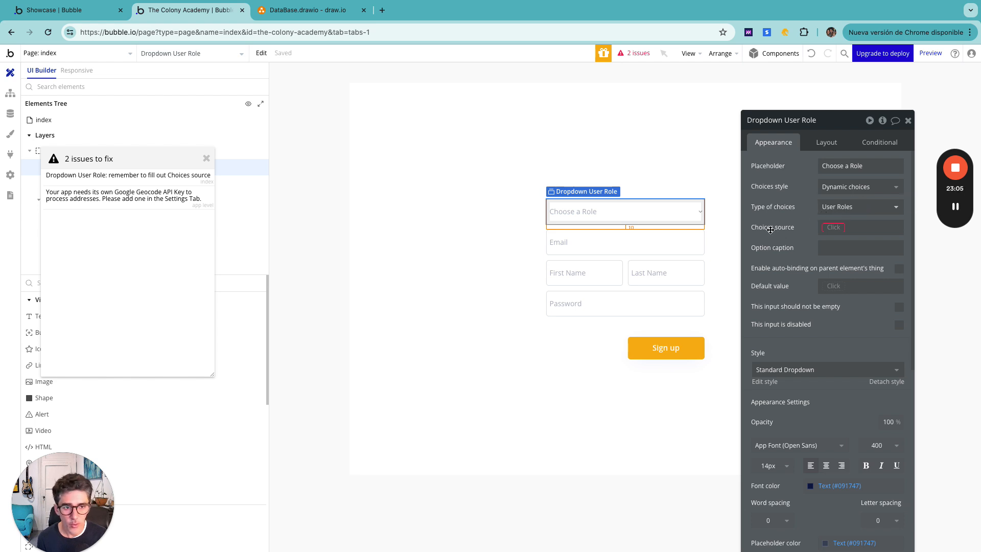
click(839, 230)
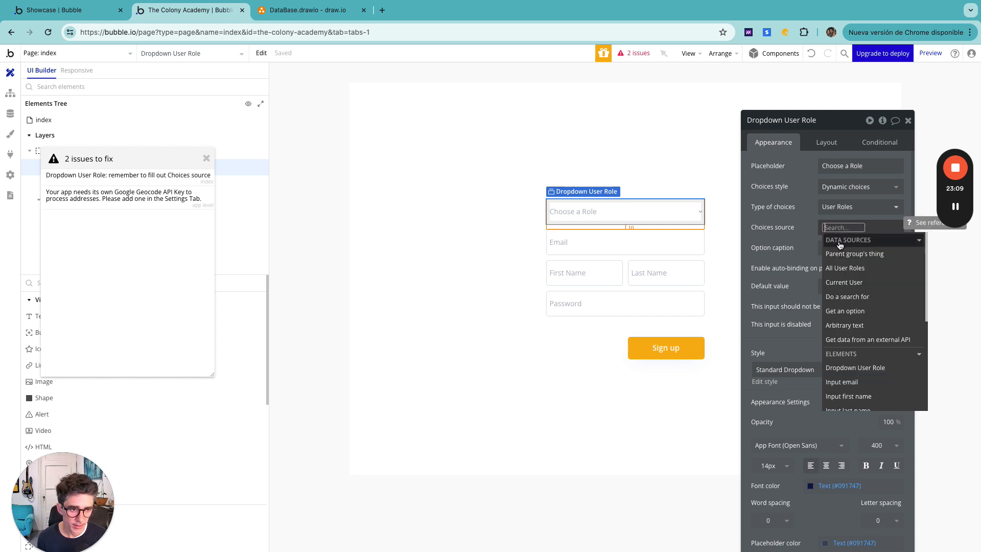
click(865, 270)
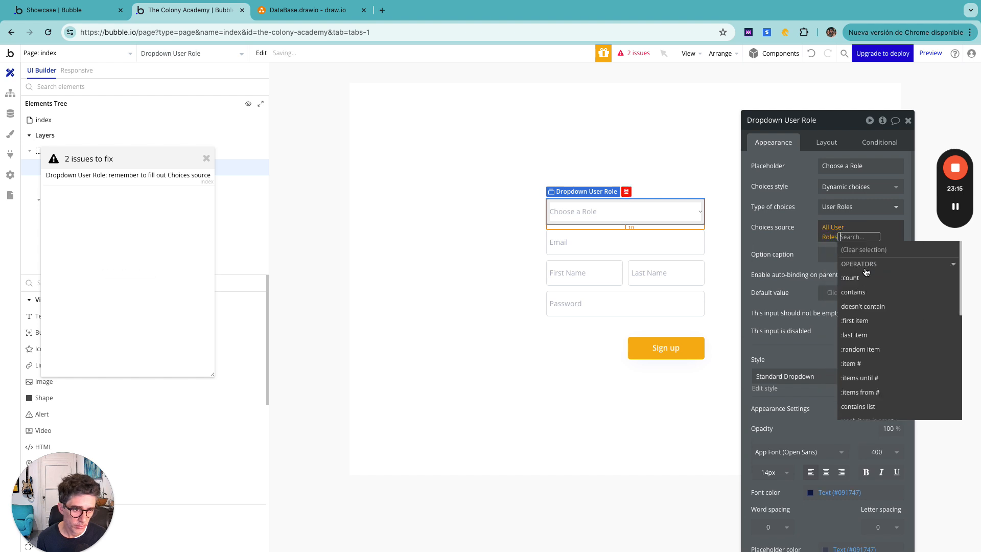
click(802, 250)
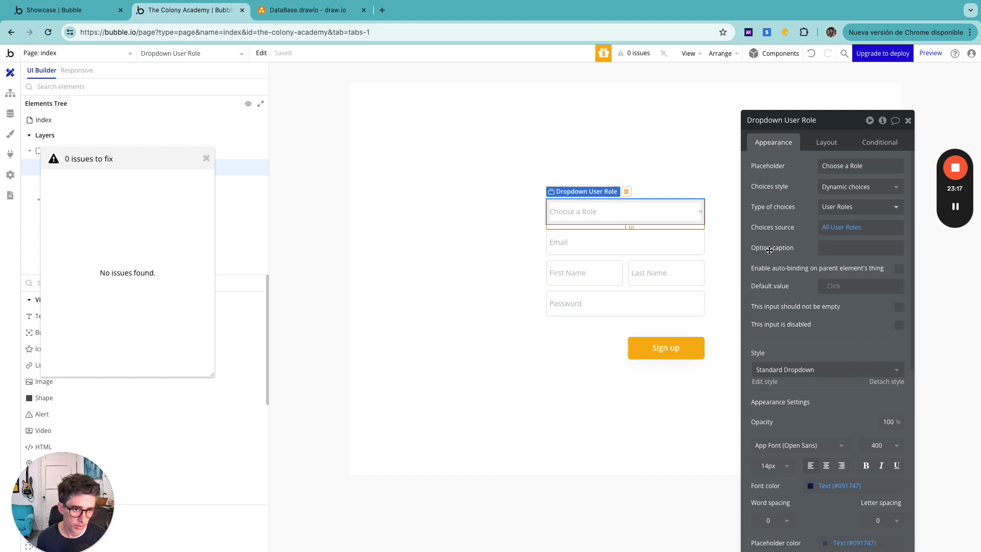
Step: Set the dropdown's option caption to the dynamic expression Current option's Display
click(832, 248)
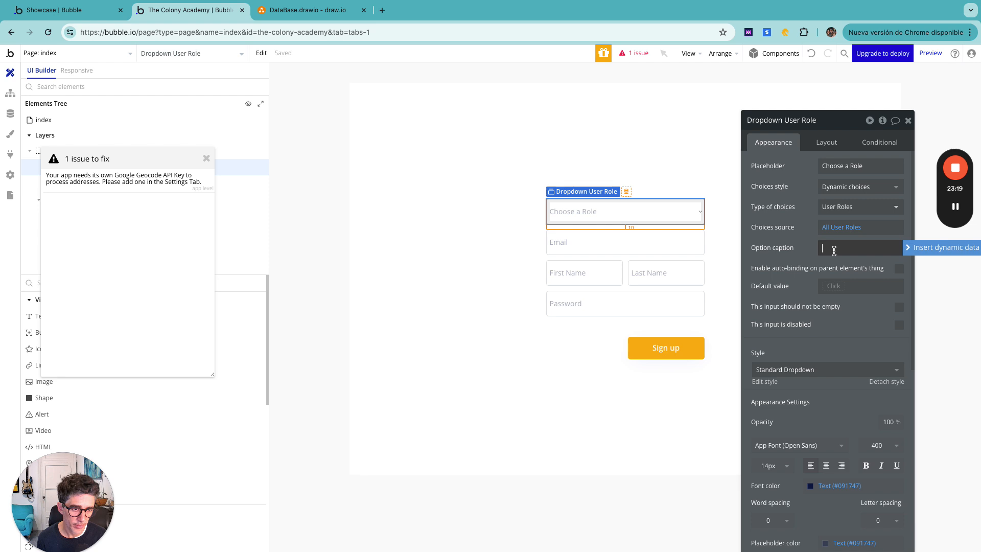
click(925, 249)
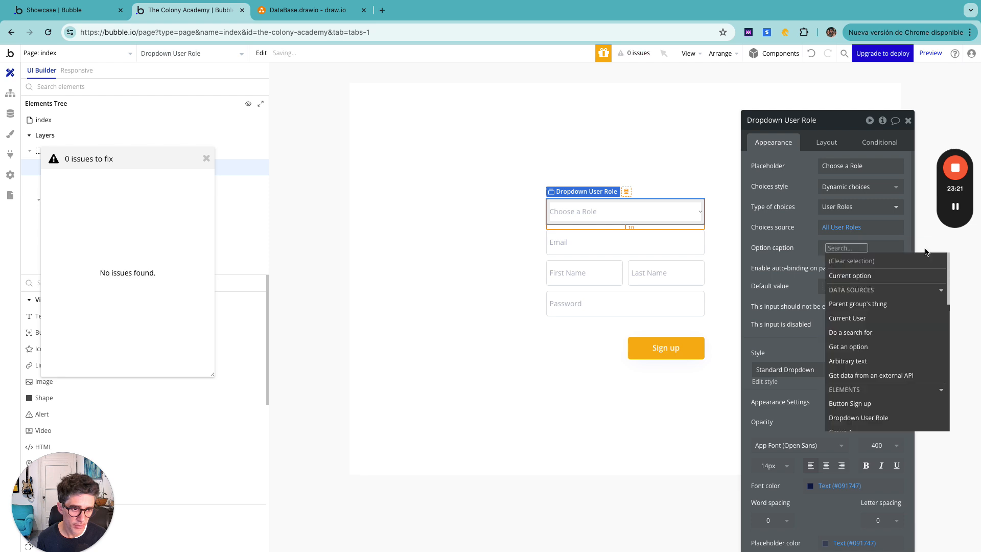
click(858, 275)
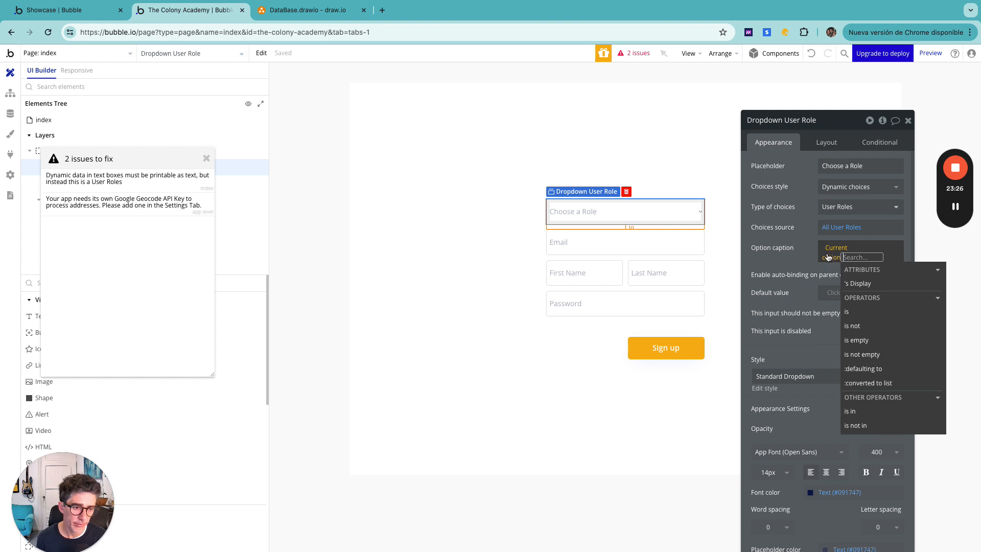
click(858, 284)
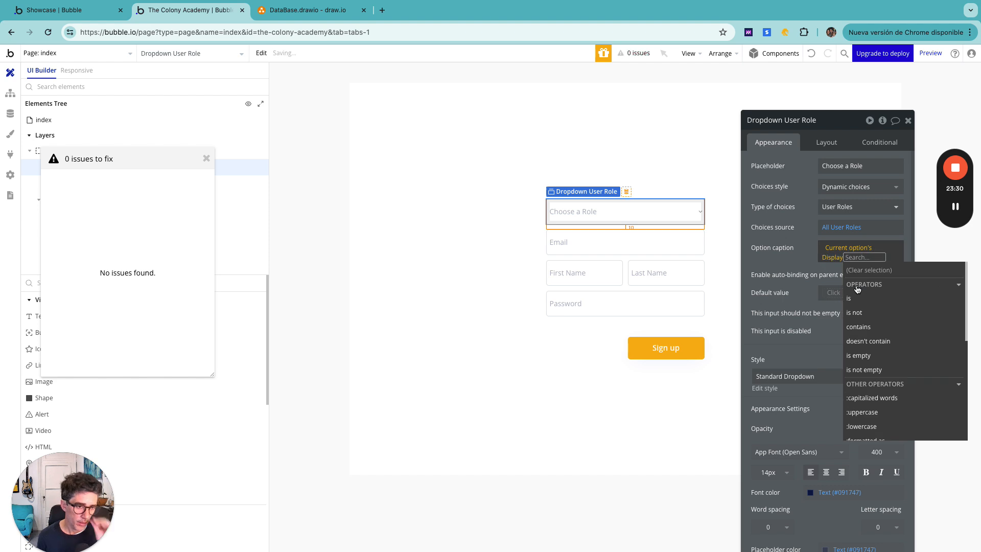
click(793, 263)
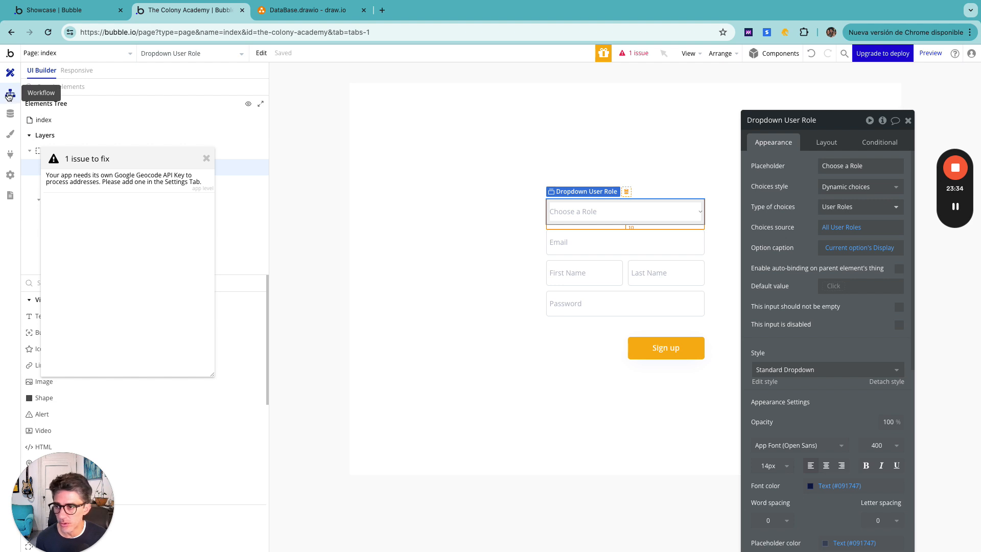
Step: Return to the User Roles option set, close the issue list and inspect the Mentor option's attributes without changing them
click(10, 114)
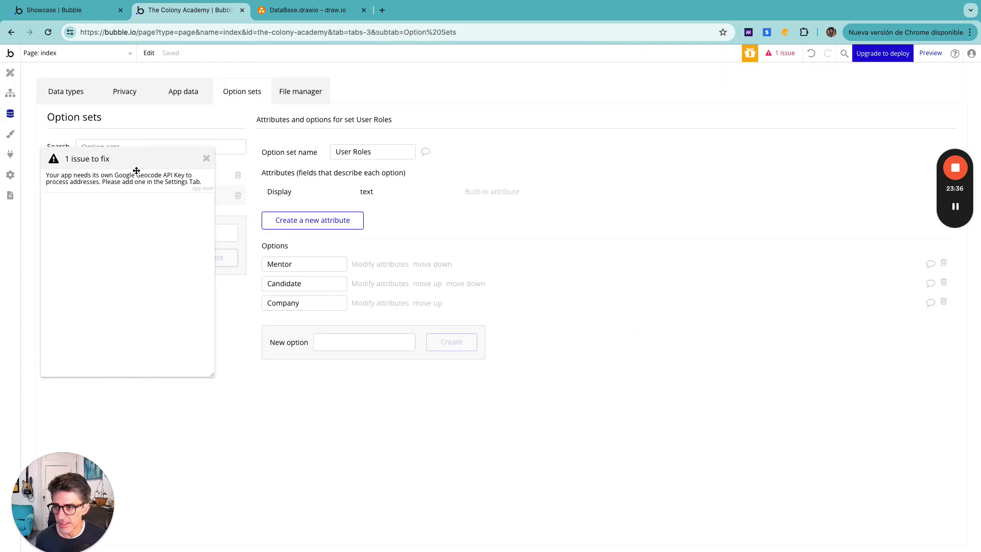
click(206, 158)
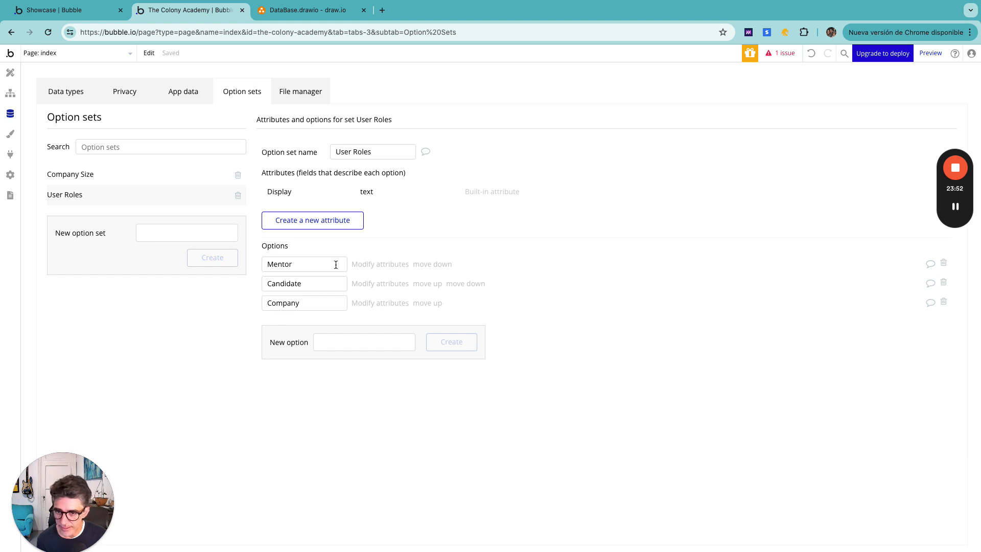
click(375, 266)
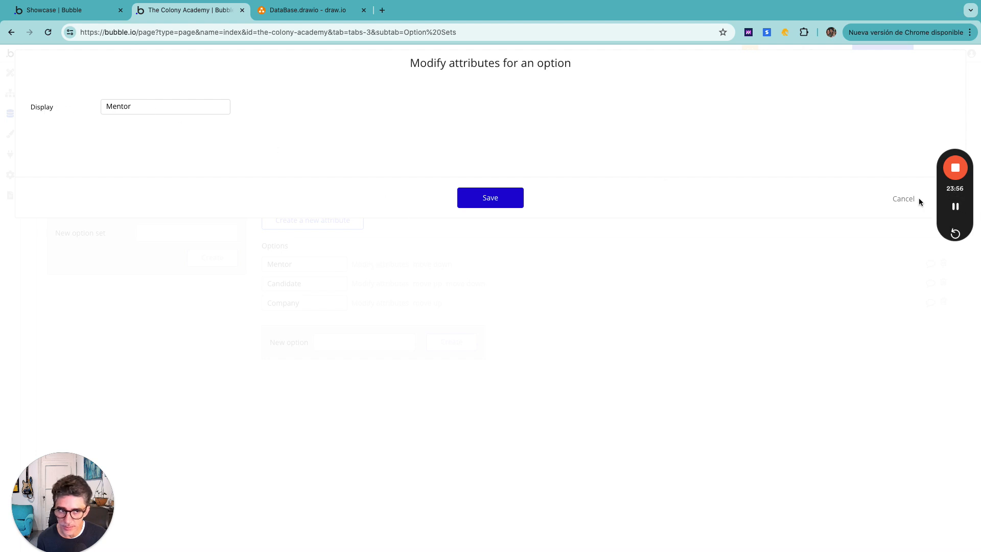
click(903, 200)
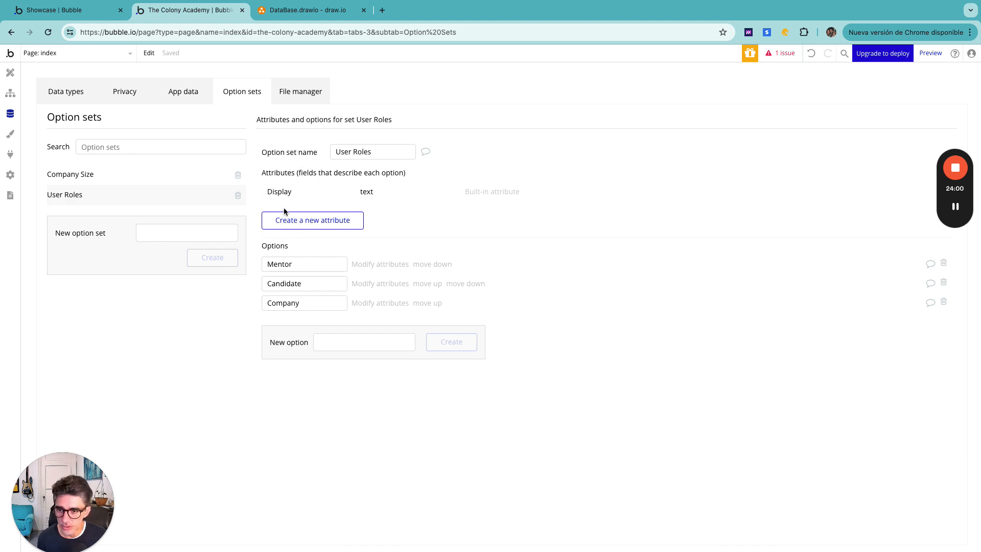
Step: Create a new attribute named Order of type number in the User Roles option set
click(294, 226)
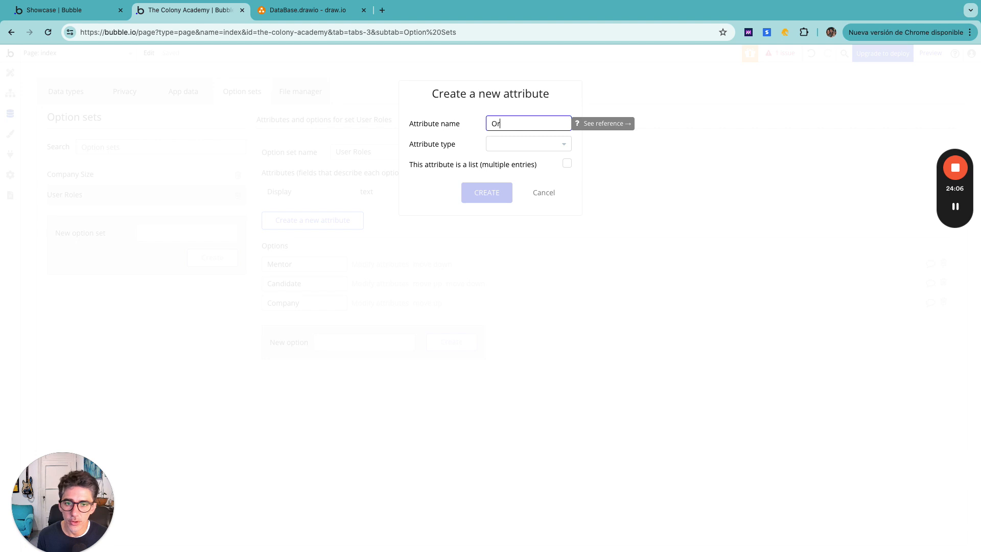
click(534, 145)
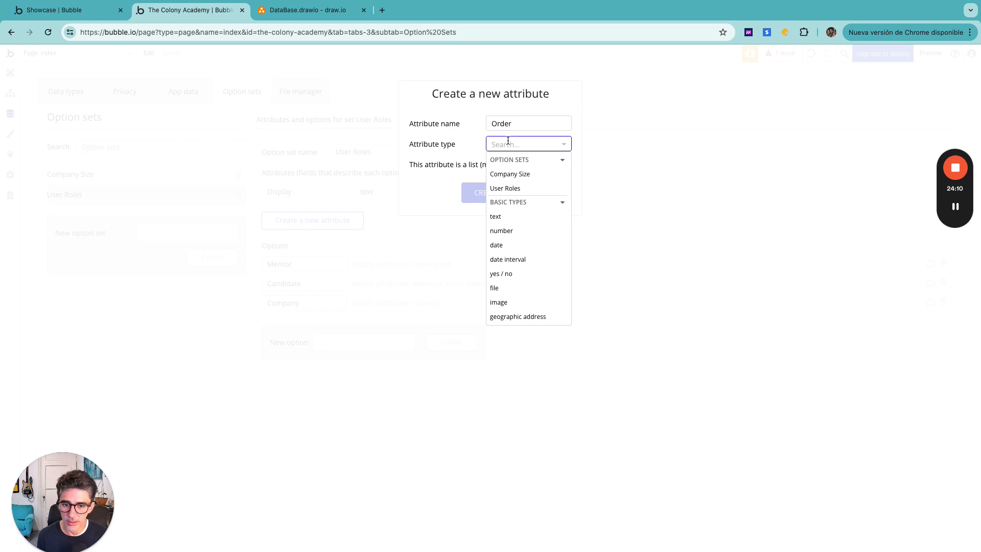
text(nu)
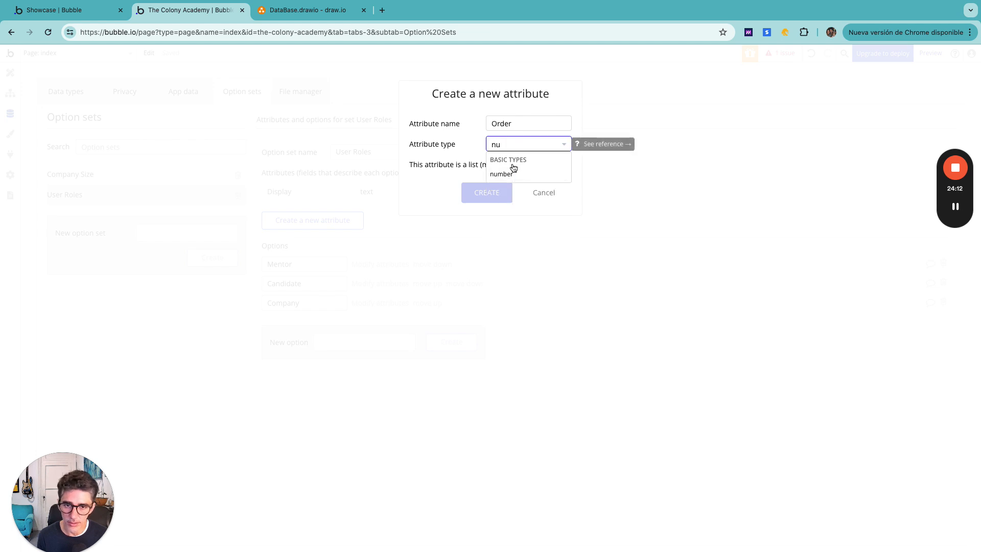
click(509, 176)
click(484, 193)
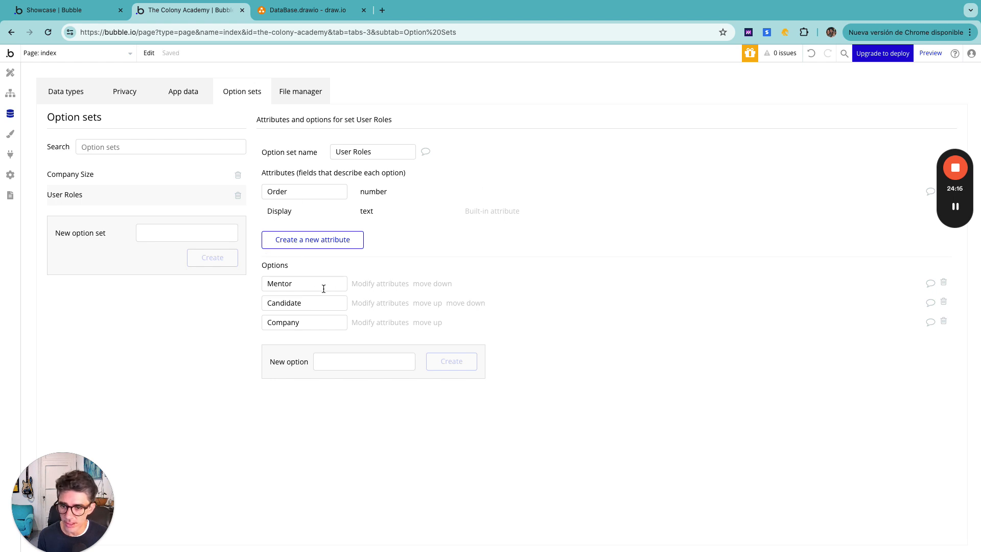
Step: Fill in the Order attribute of the Mentor option and save it
click(381, 284)
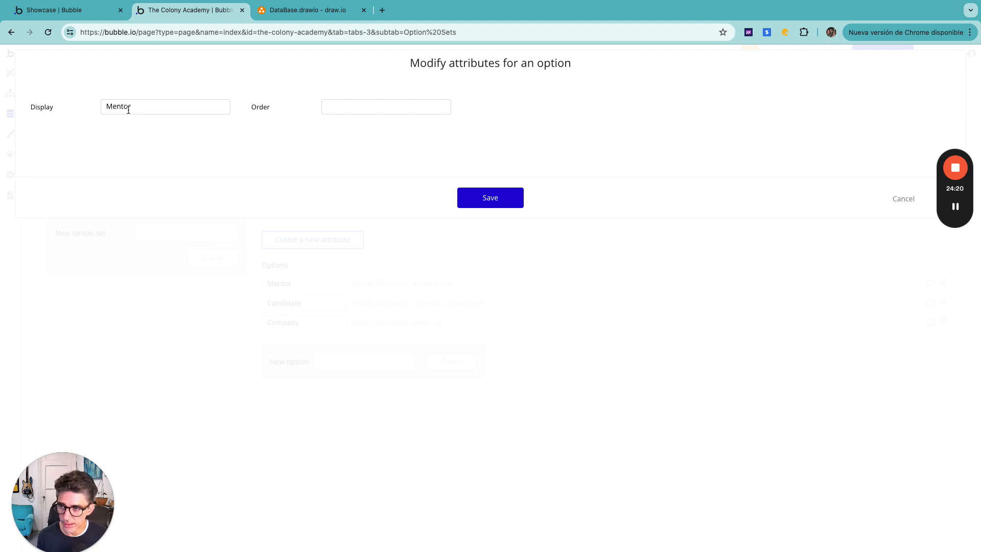
click(372, 109)
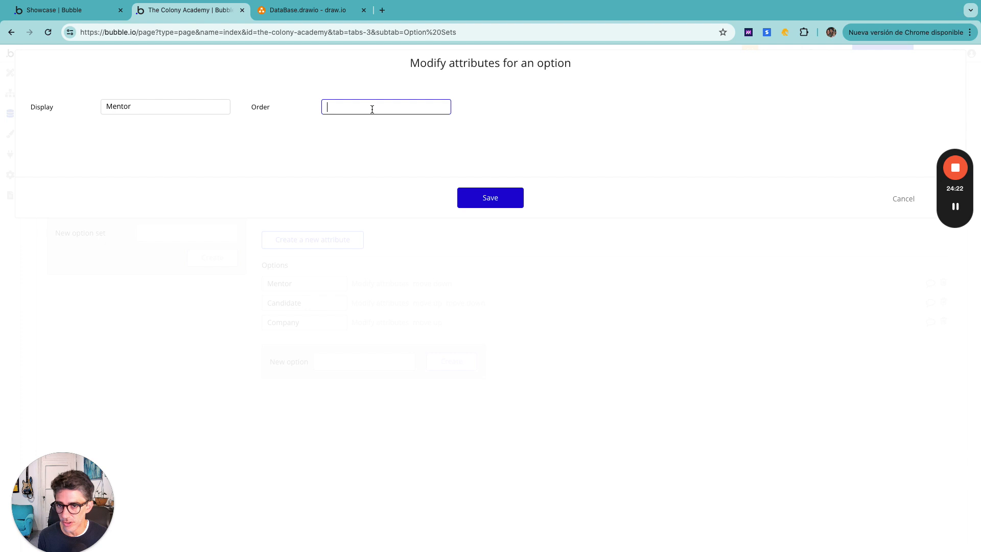
click(512, 205)
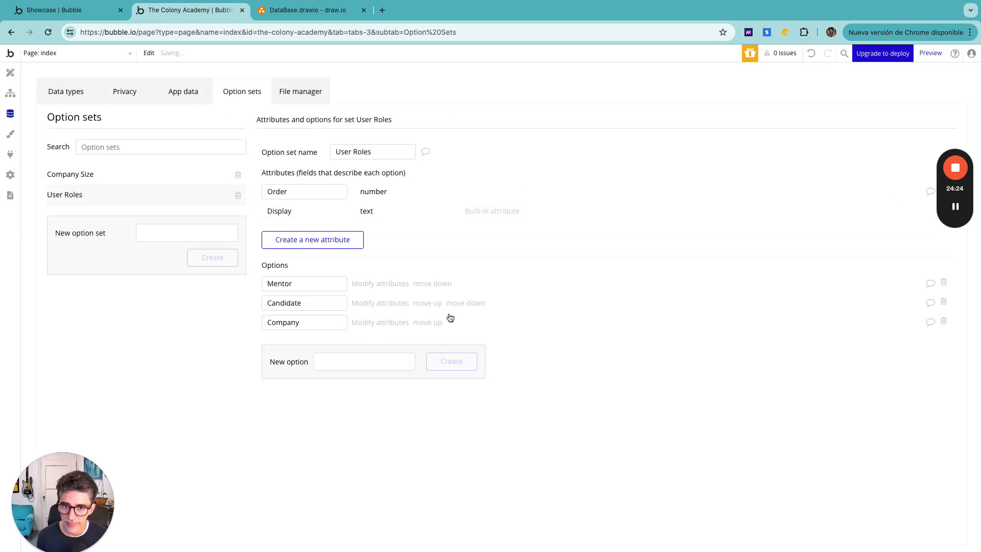
Step: Set the Candidate option's Order attribute to 3 and save it
click(378, 303)
click(393, 102)
text(3)
click(489, 202)
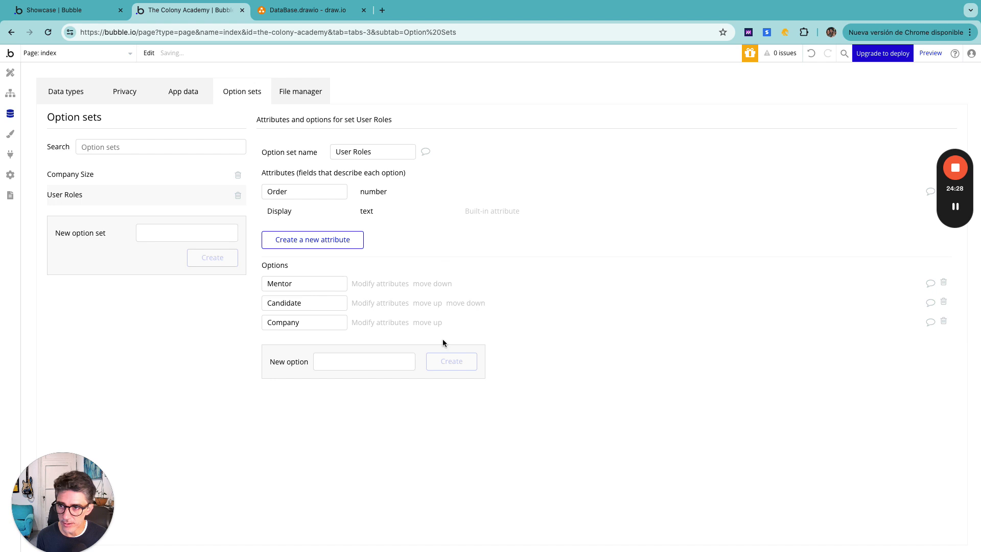
Step: Fill in the Order attribute of the Company option and save it
click(368, 323)
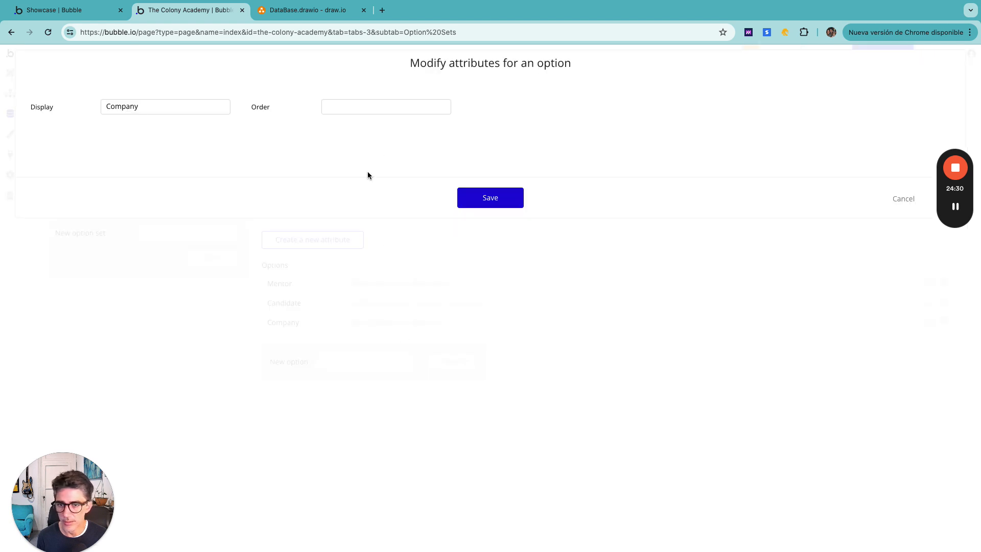
click(379, 106)
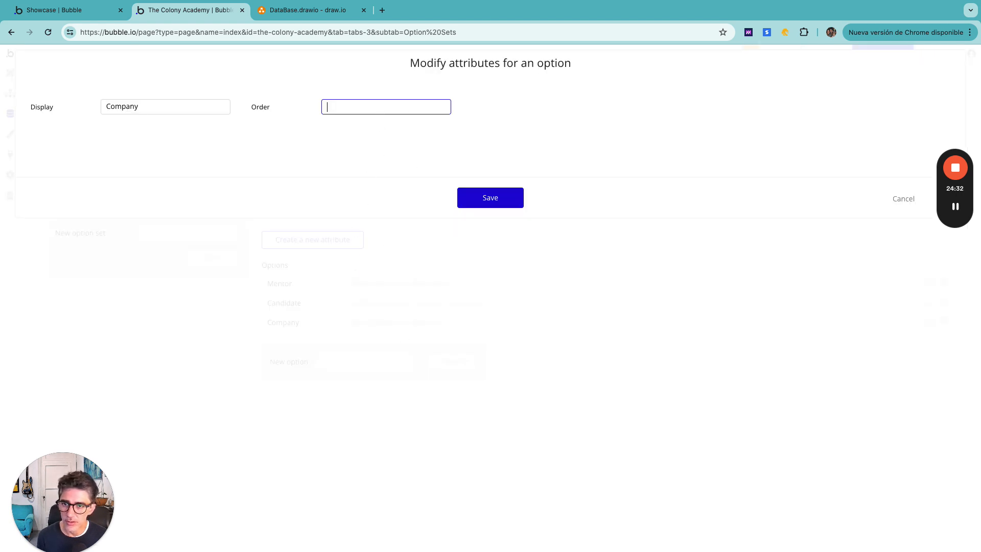
click(480, 203)
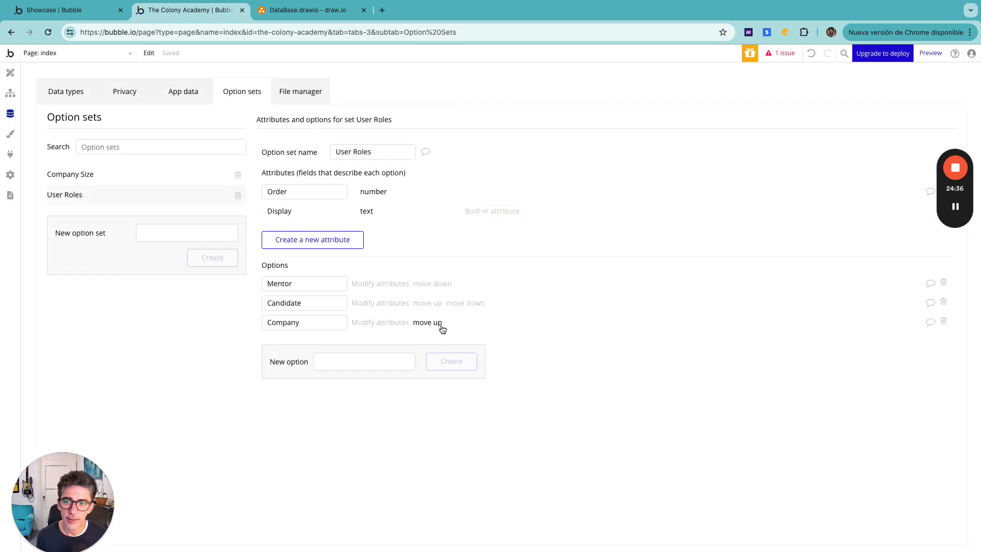
Step: Return to the page design, review the attributes offered for the dropdown's option caption, and switch to the page preview
click(11, 72)
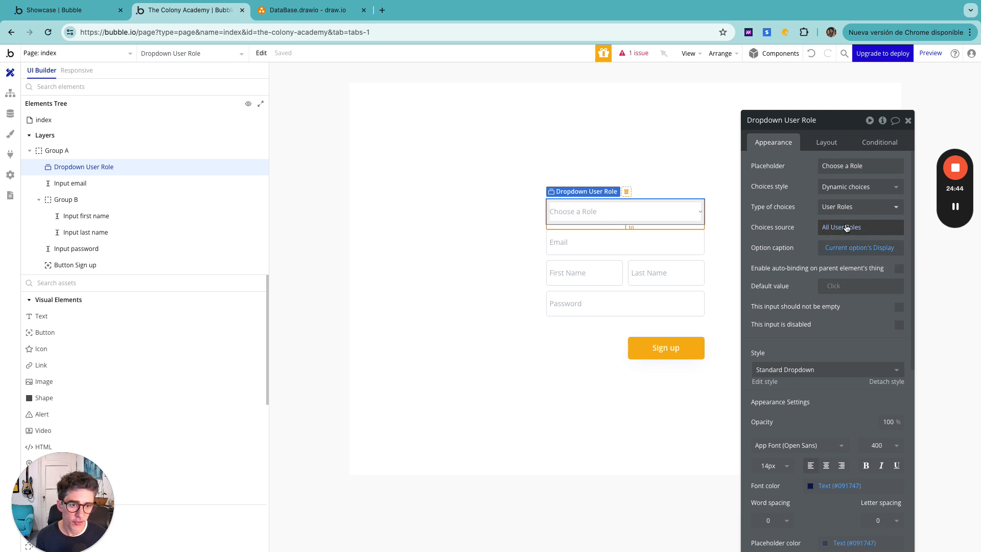
click(889, 249)
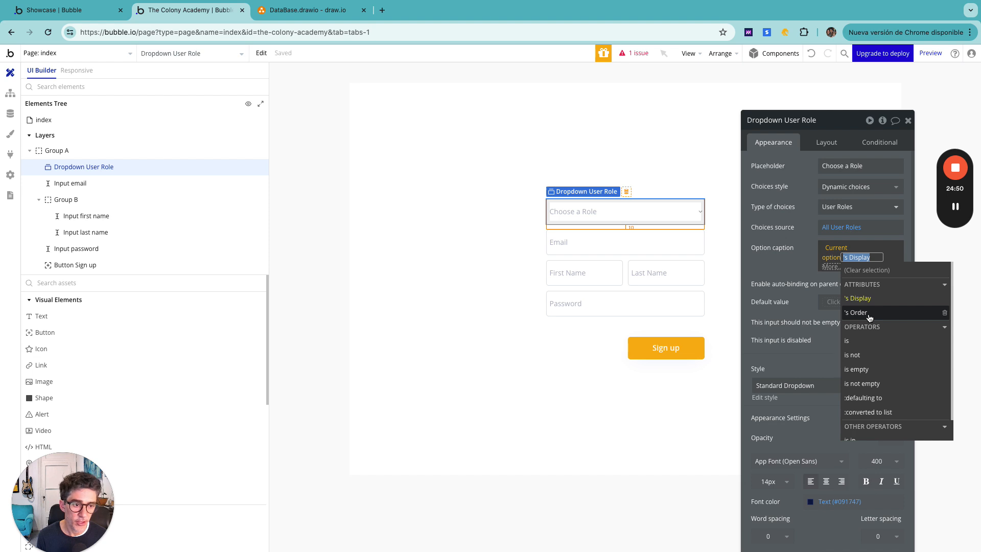
click(773, 268)
key(ctrl+Right)
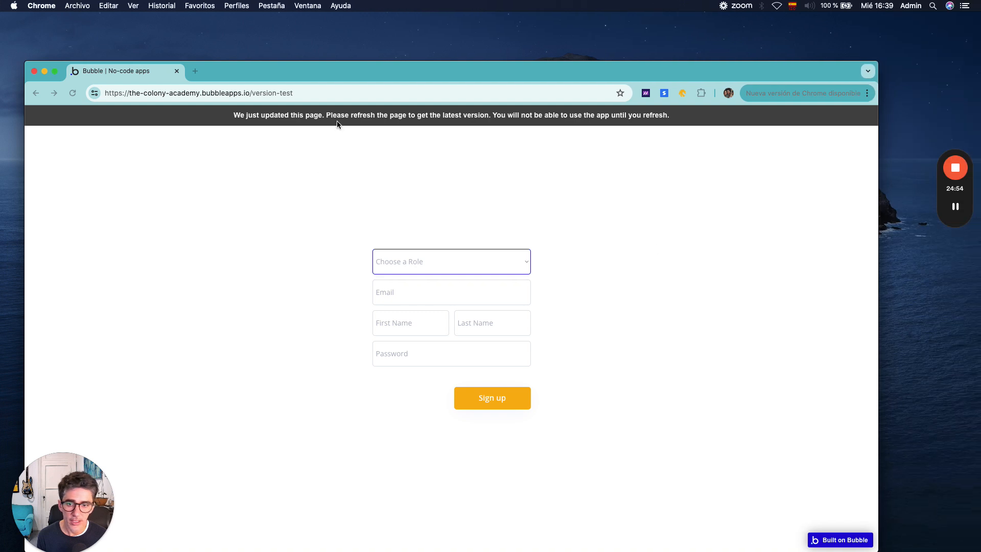
Step: Check the choices listed in the role dropdown of the page preview and return to the page design
click(450, 259)
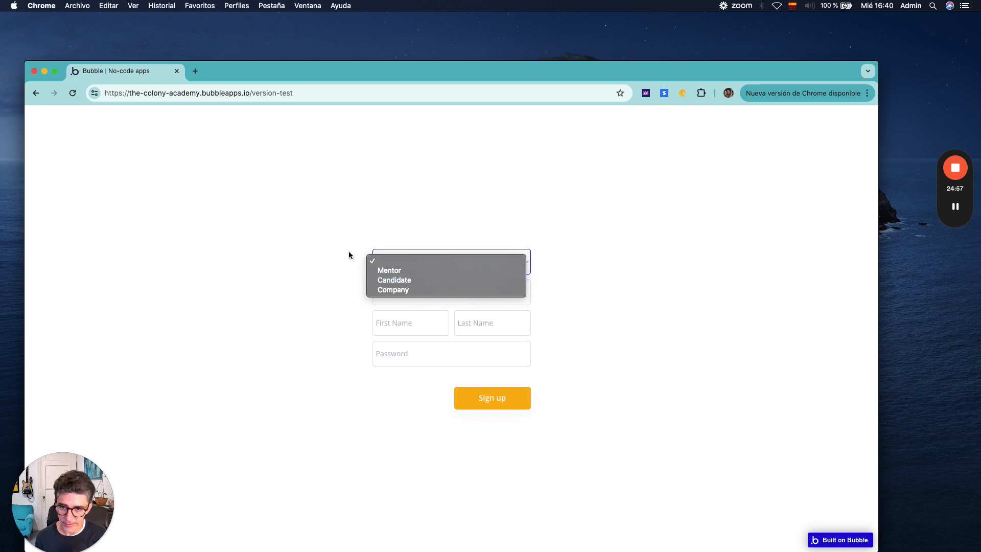
click(338, 234)
key(ctrl+Left)
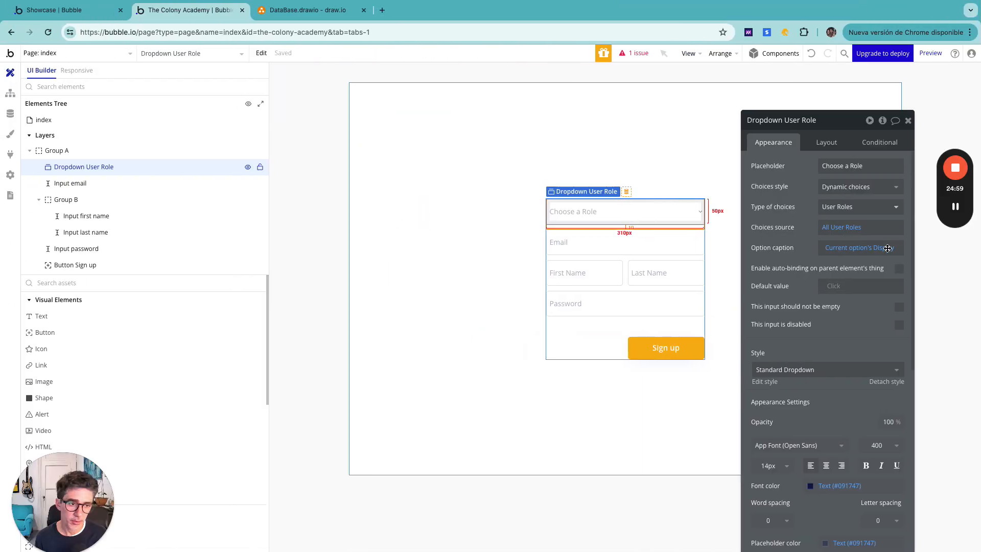
Step: Set the role dropdown's option caption to Current option's Order and check its choices in the page preview
click(888, 247)
click(857, 312)
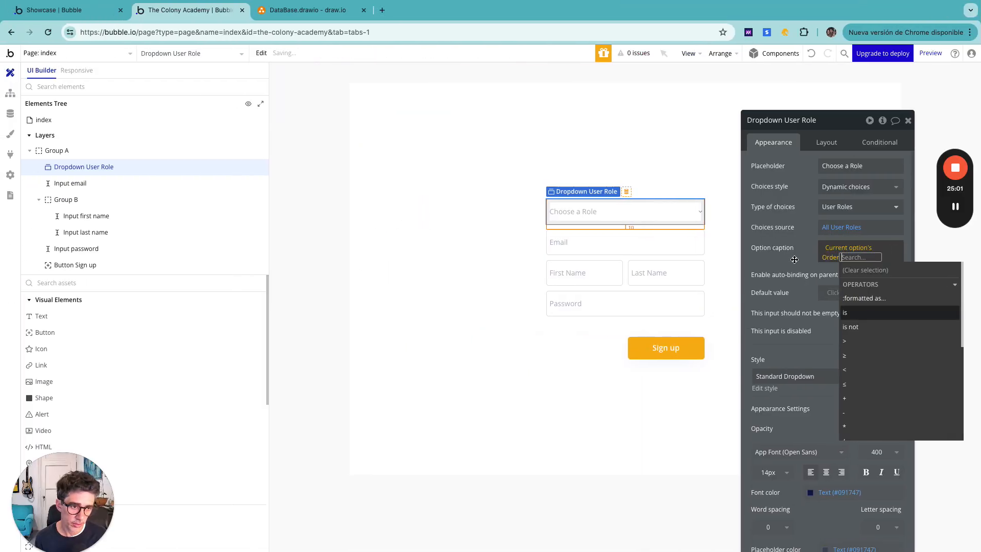
click(787, 243)
key(ctrl+Right)
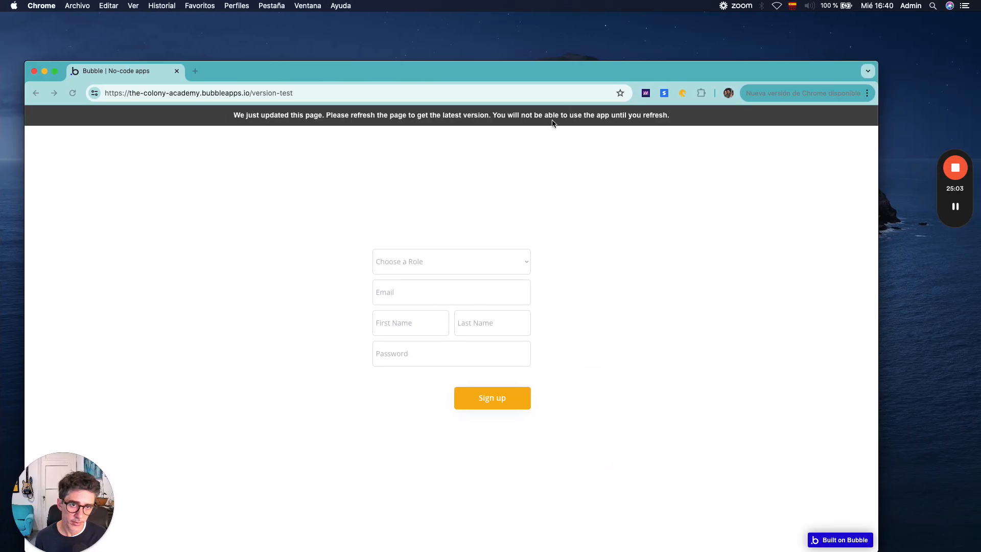
click(496, 262)
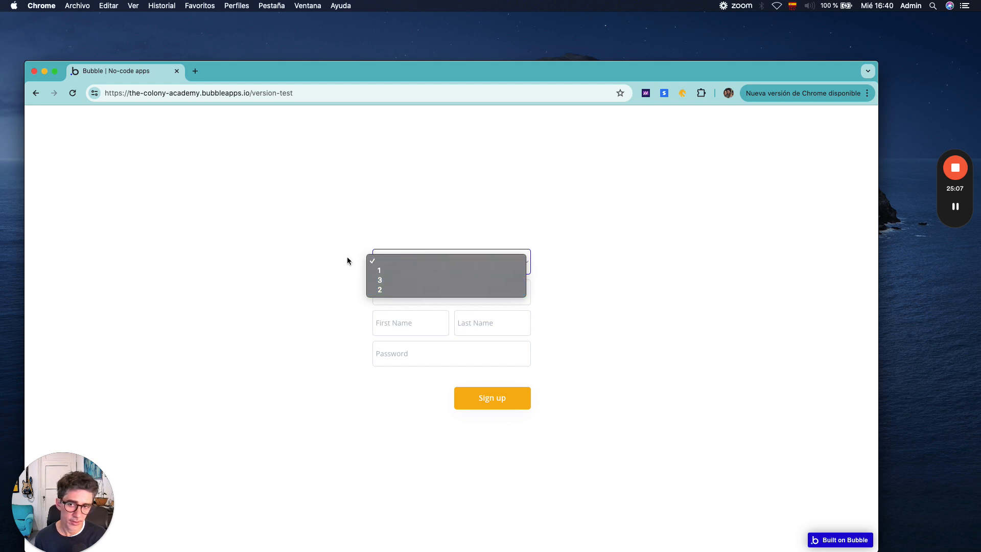
Step: Back in the page design, set the role dropdown's option caption to Current option's Display
key(ctrl+Left)
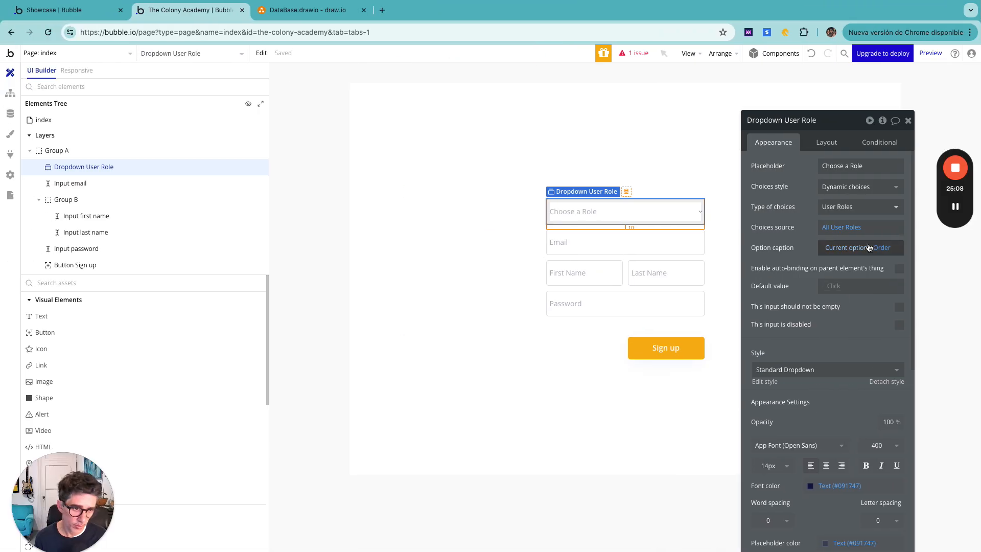
click(885, 248)
click(888, 264)
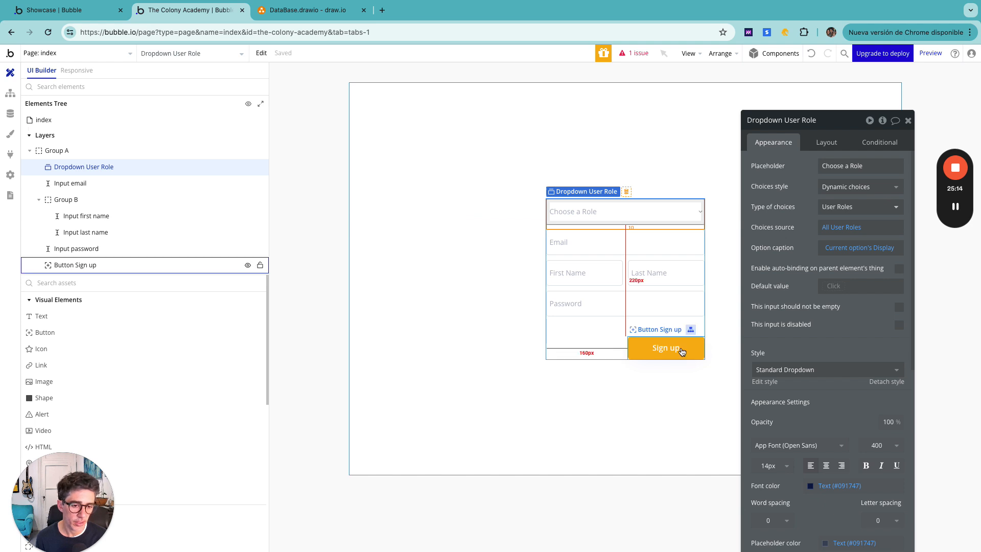
Step: Select the Sign up button on the page and open its click workflow
click(663, 347)
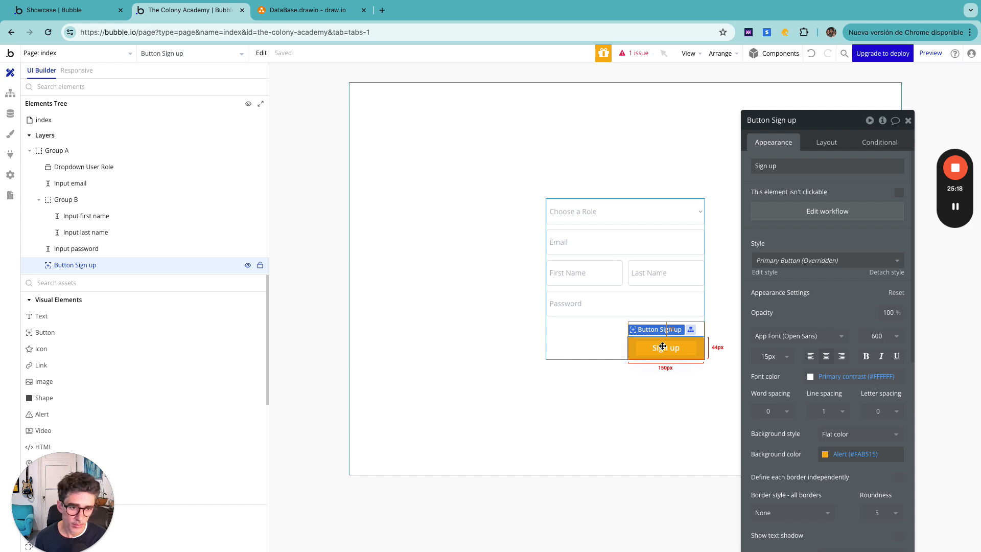
right_click(662, 346)
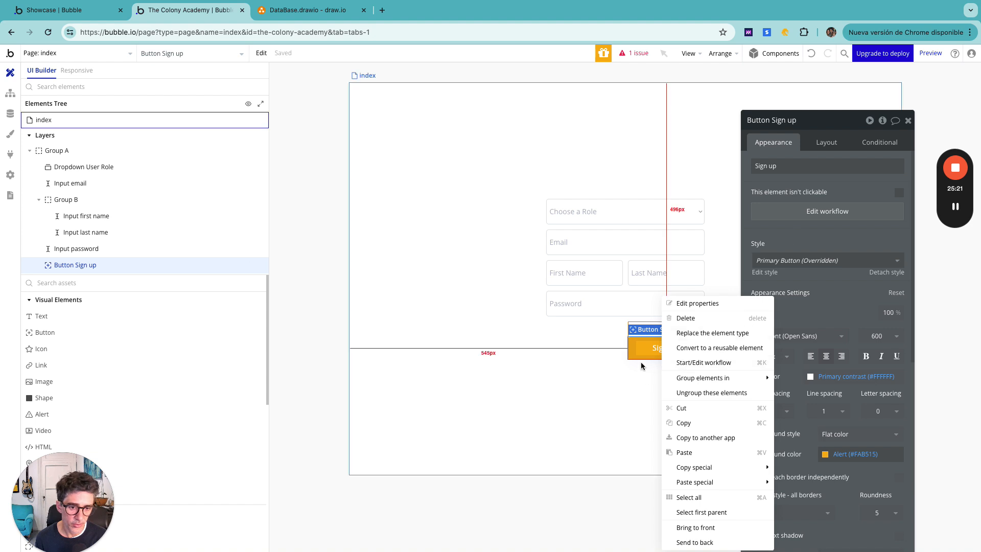
click(643, 352)
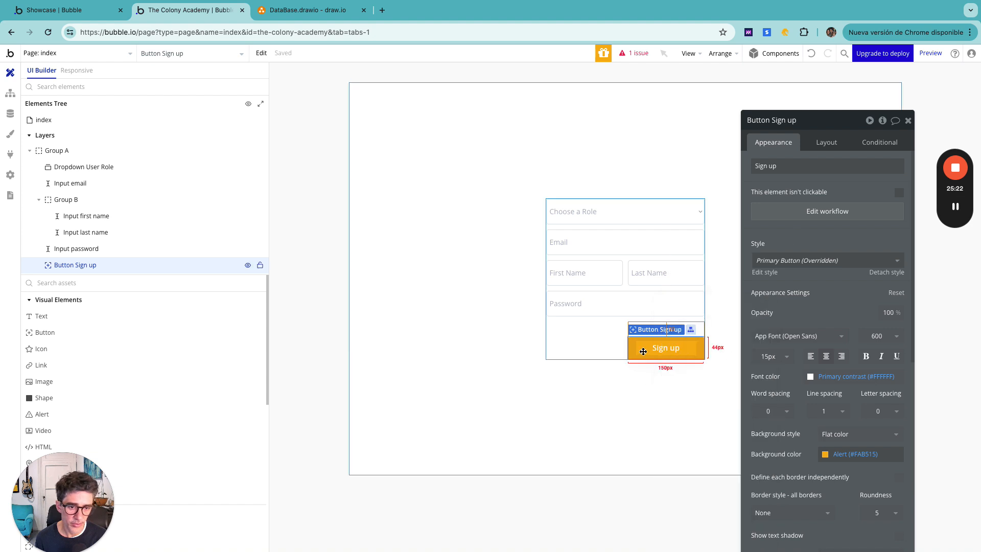
click(798, 213)
click(94, 116)
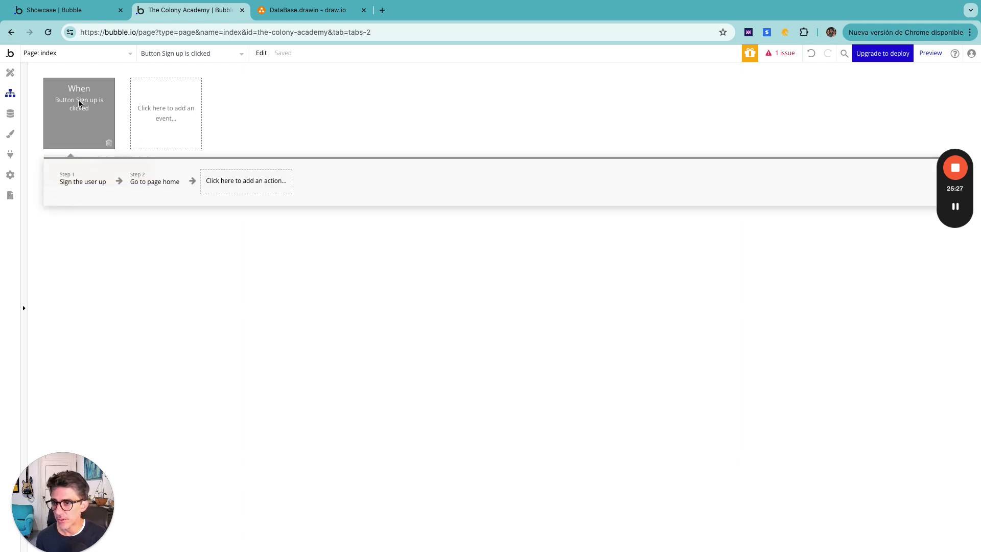
Step: In the Sign the user up action, add the User Roles field and set it to Dropdown User Role's value
click(81, 184)
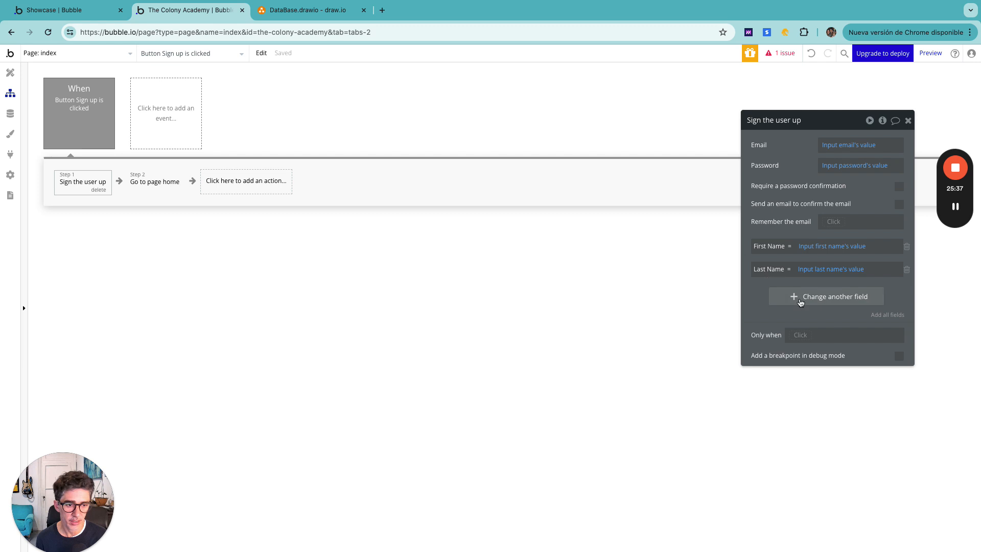
click(801, 303)
click(762, 294)
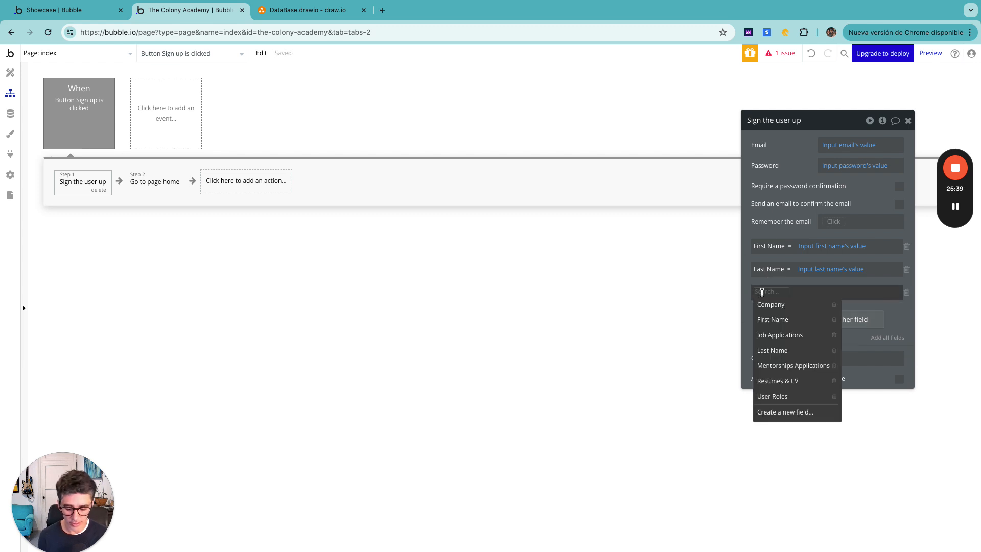
text(role)
click(773, 304)
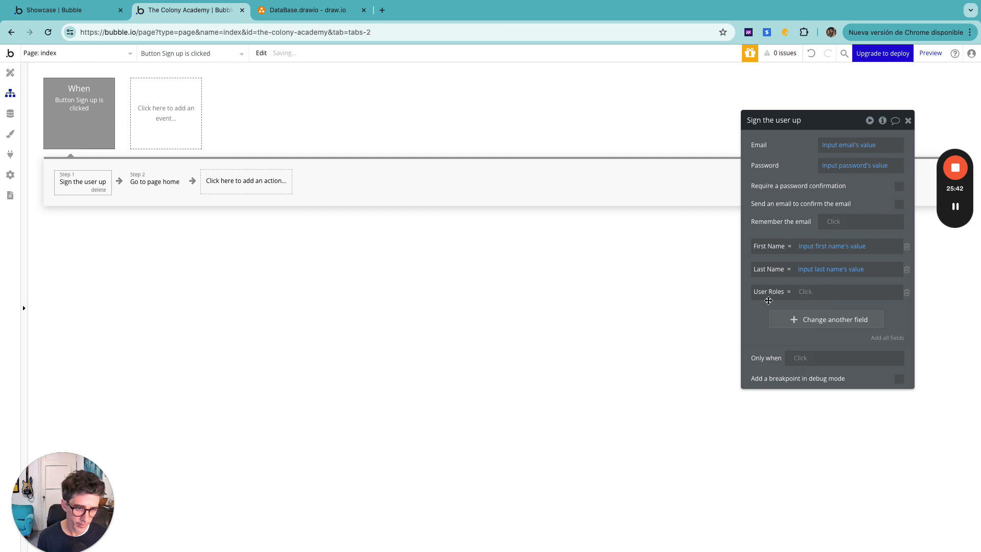
click(806, 293)
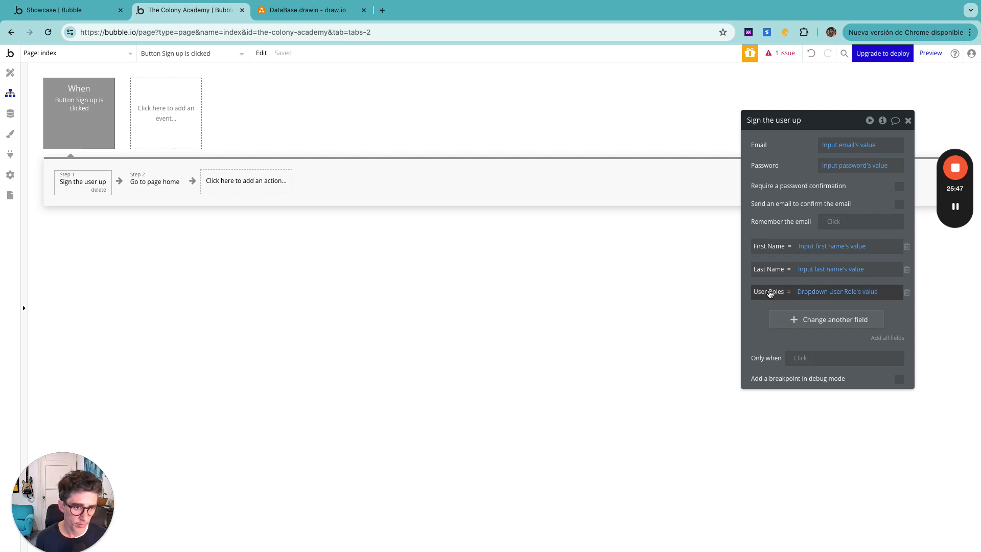
click(798, 293)
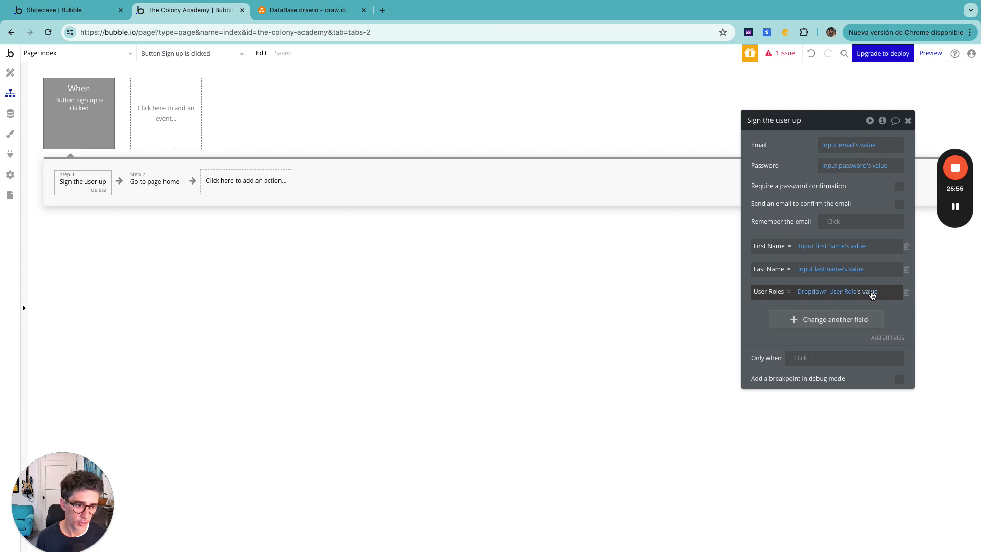
Step: In the page preview, choose the Candidate role, fill in the email, first name, last name and password, and submit the sign-up
key(ctrl+Left)
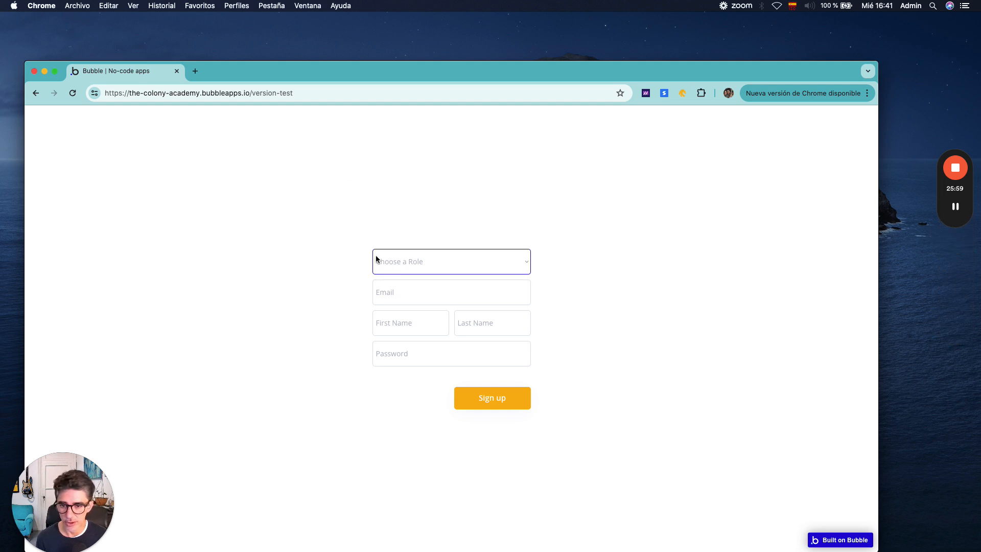
click(453, 264)
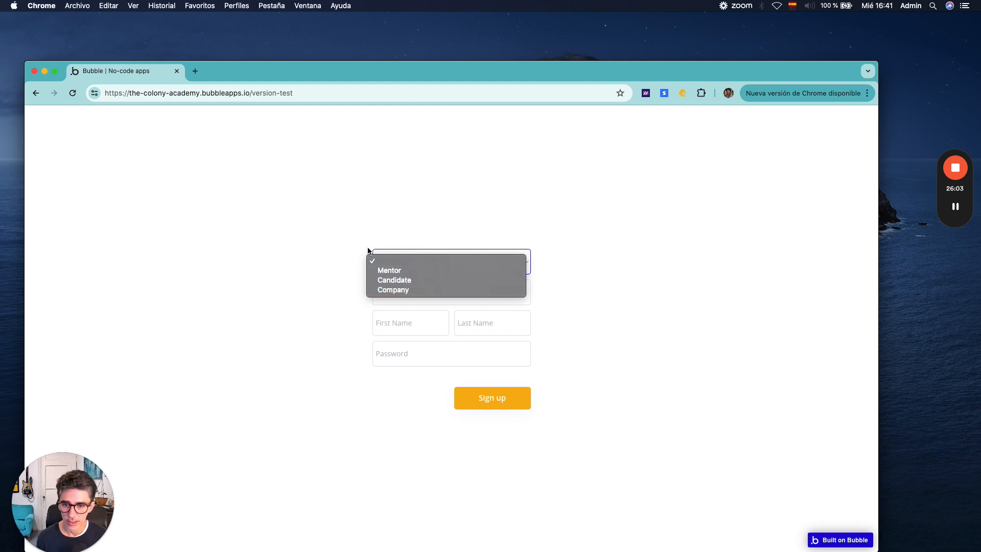
click(400, 280)
click(401, 291)
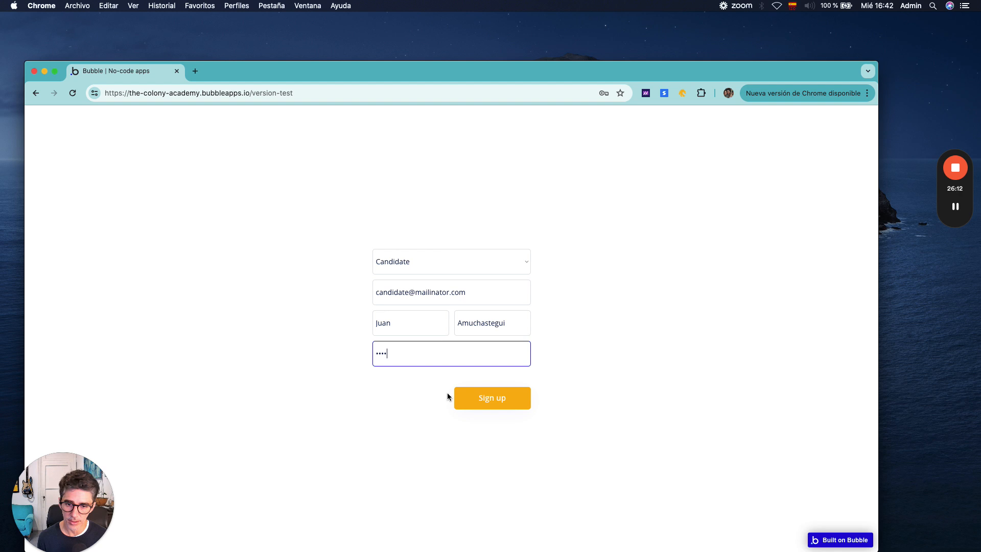
click(480, 403)
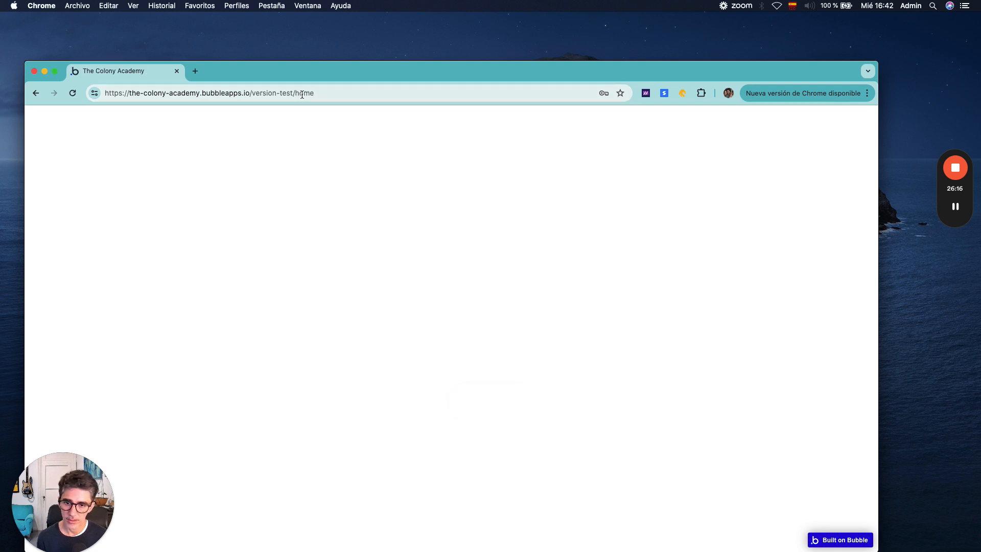
Step: Return to the editor and open the All Users app data to check the new user's entry
key(ctrl+Left)
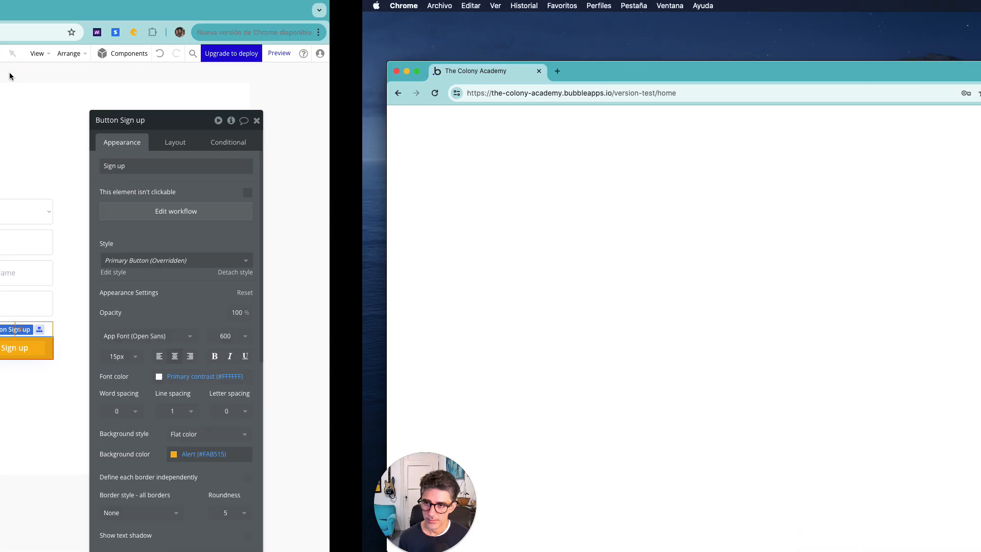
click(10, 113)
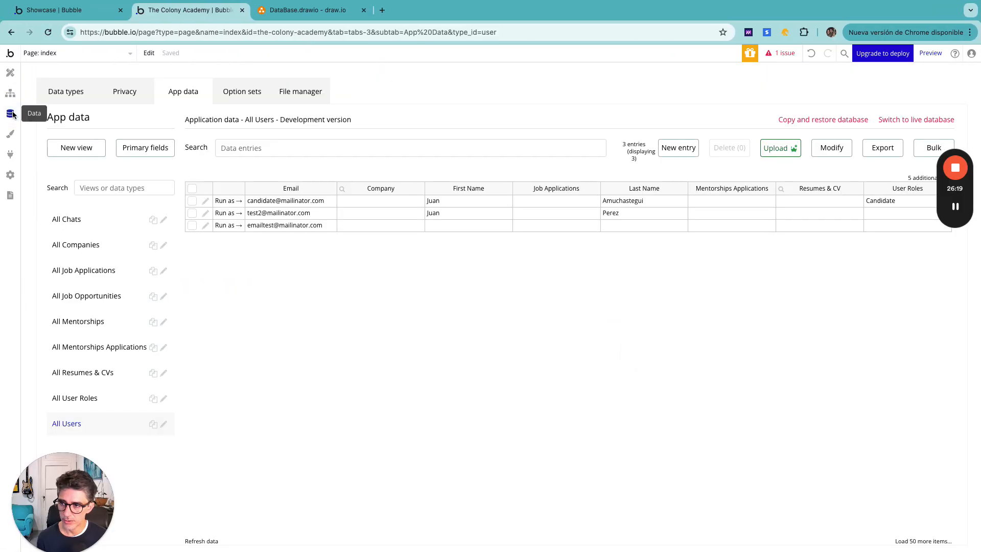